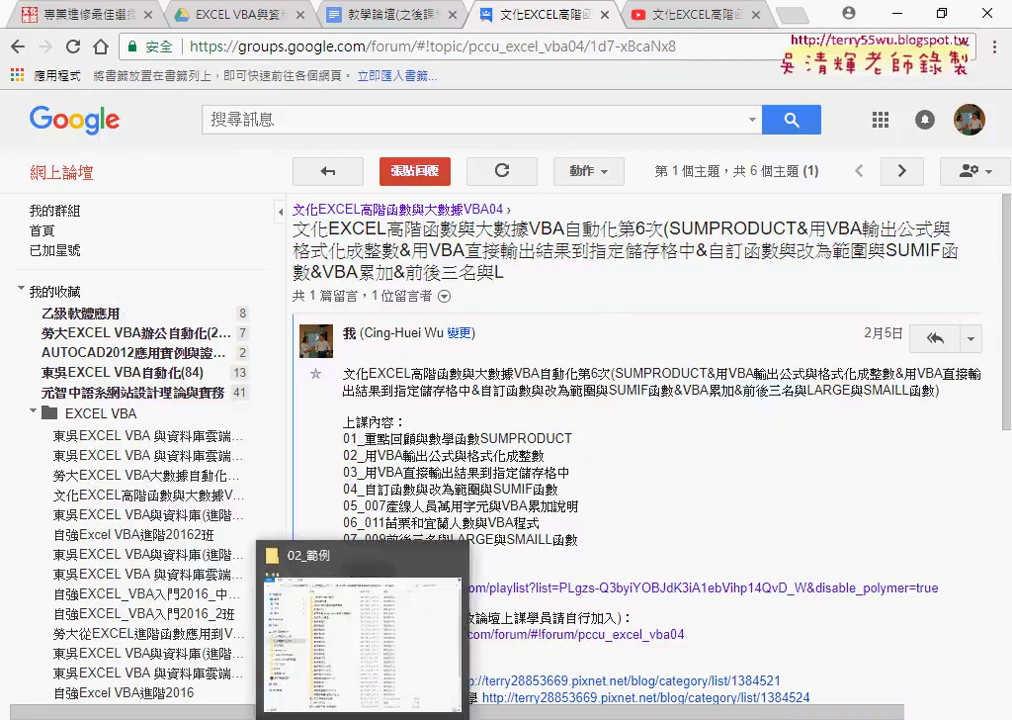
Step: Bring the 02_範例 File Explorer window to the front from the taskbar
{"action": "left_click", "coordinate": [360, 719]}
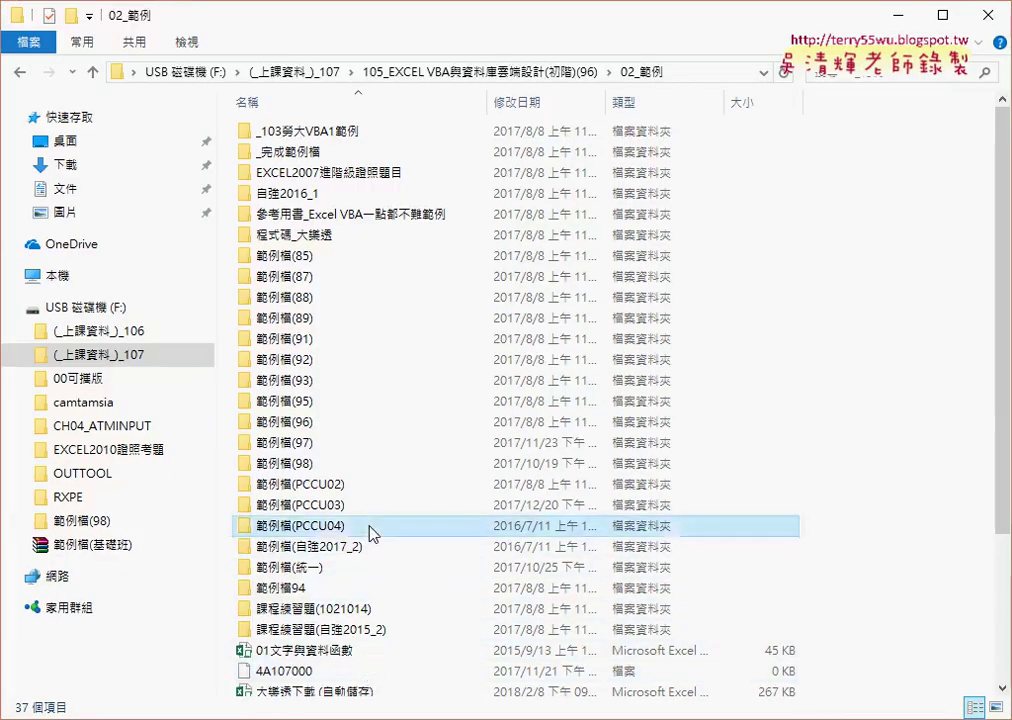
Step: Open 範例檔(PCCU04), its 04數學函數 subfolder, and then the 04數學函數 workbook
{"action": "double_click", "coordinate": [370, 530]}
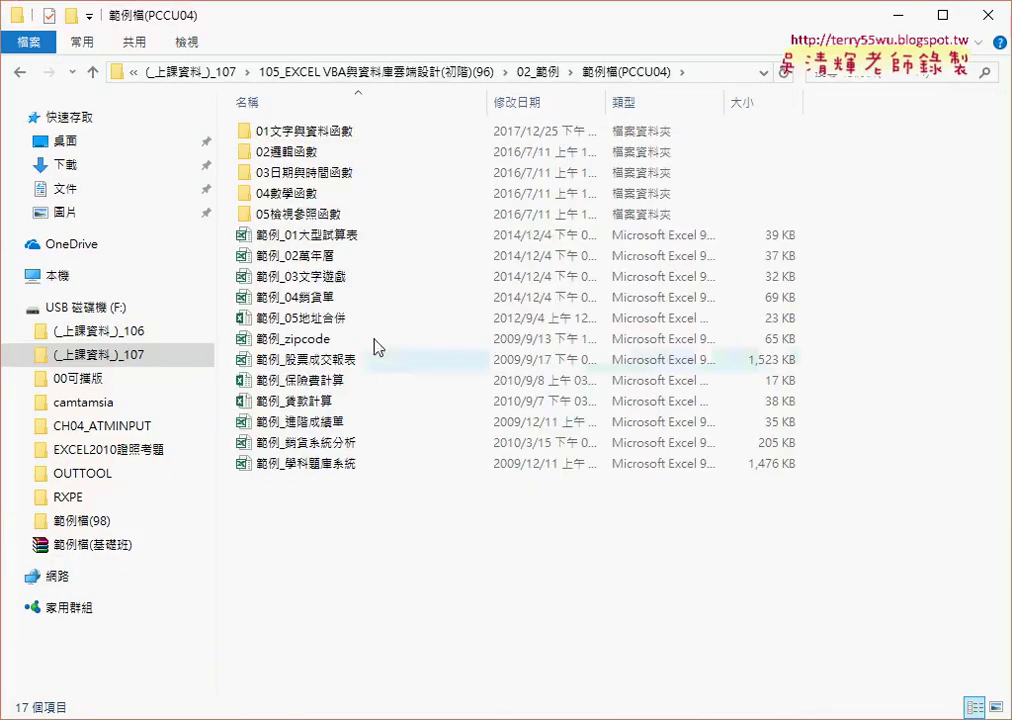
{"action": "double_click", "coordinate": [356, 199]}
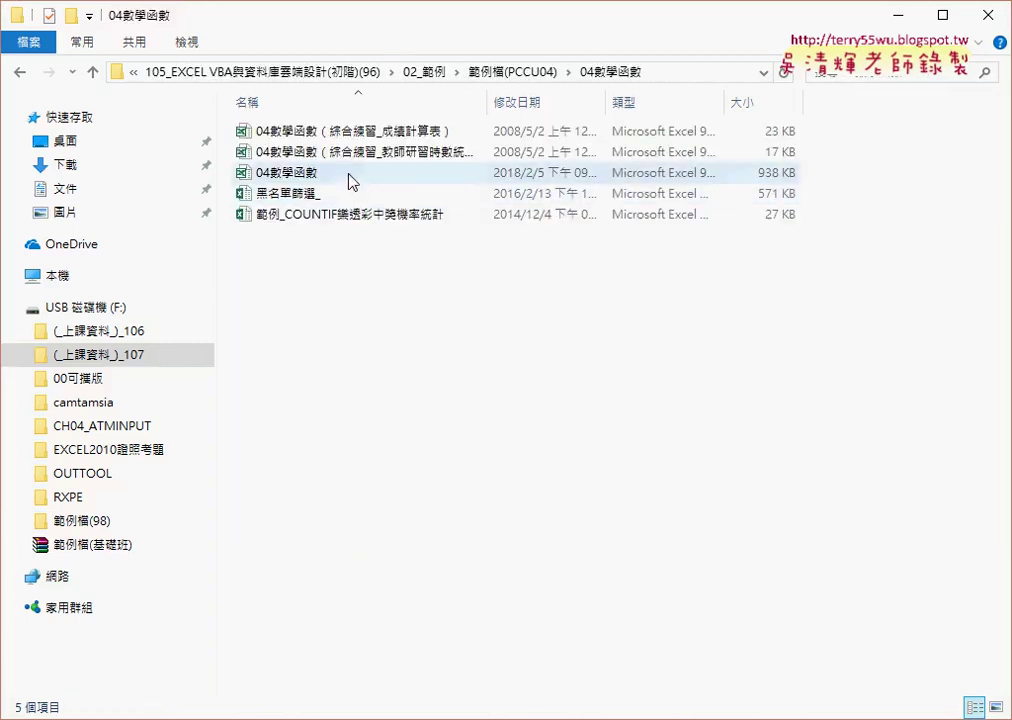
{"action": "double_click", "coordinate": [349, 175]}
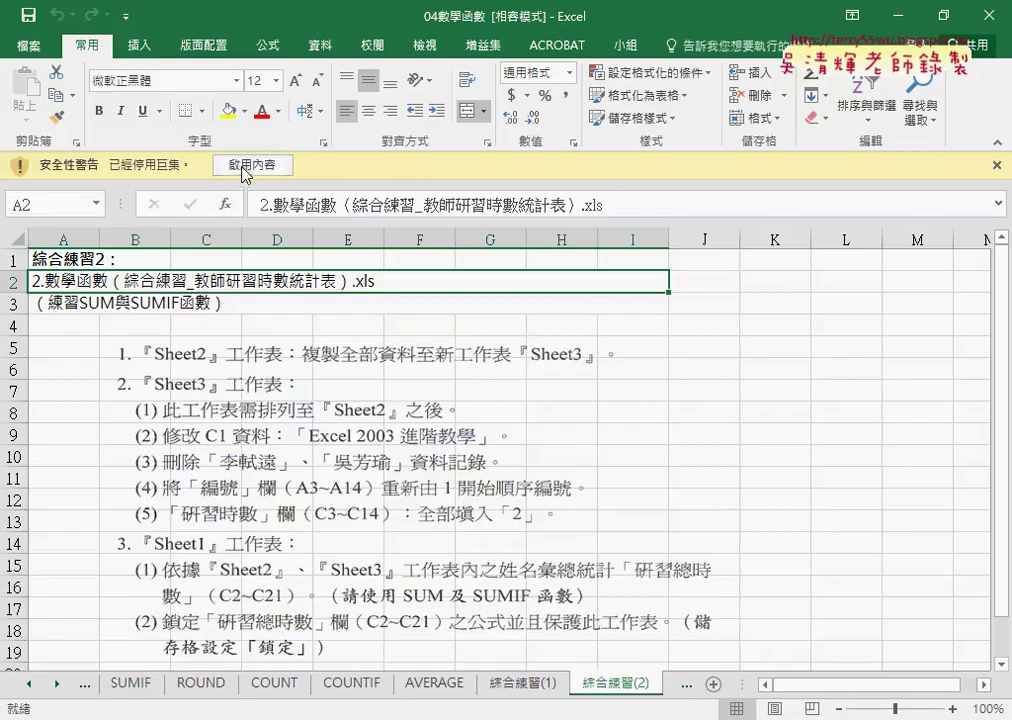
Step: Enable the workbook's macros, look over the COUNT and SUMIF sheets, then return to the forum post
{"action": "left_click", "coordinate": [248, 165]}
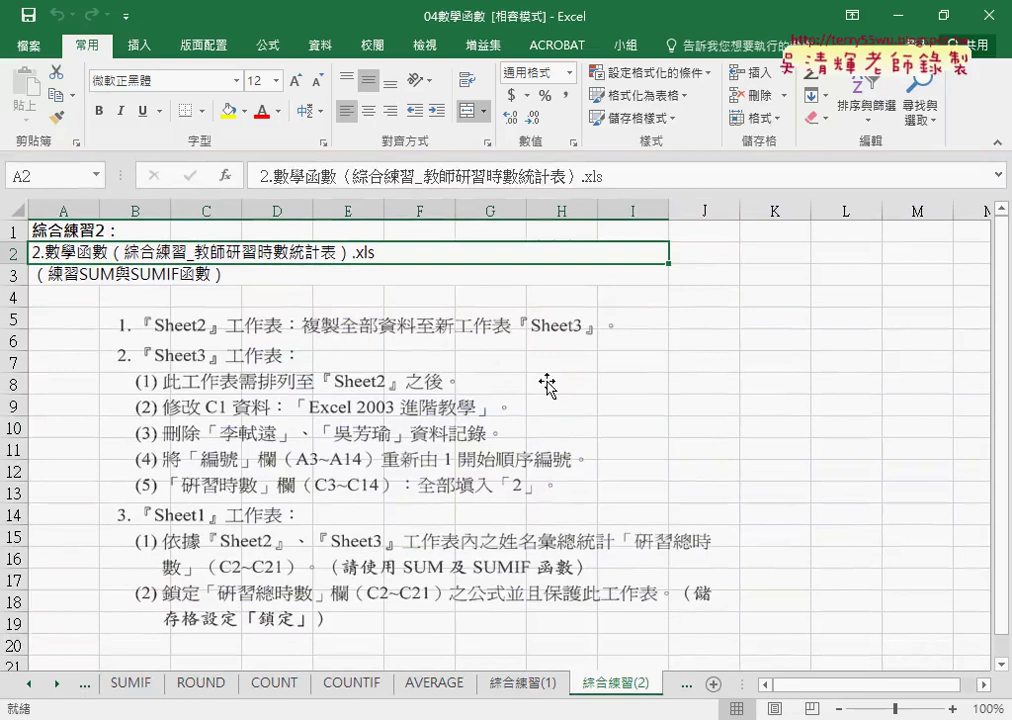
{"action": "left_click", "coordinate": [274, 692]}
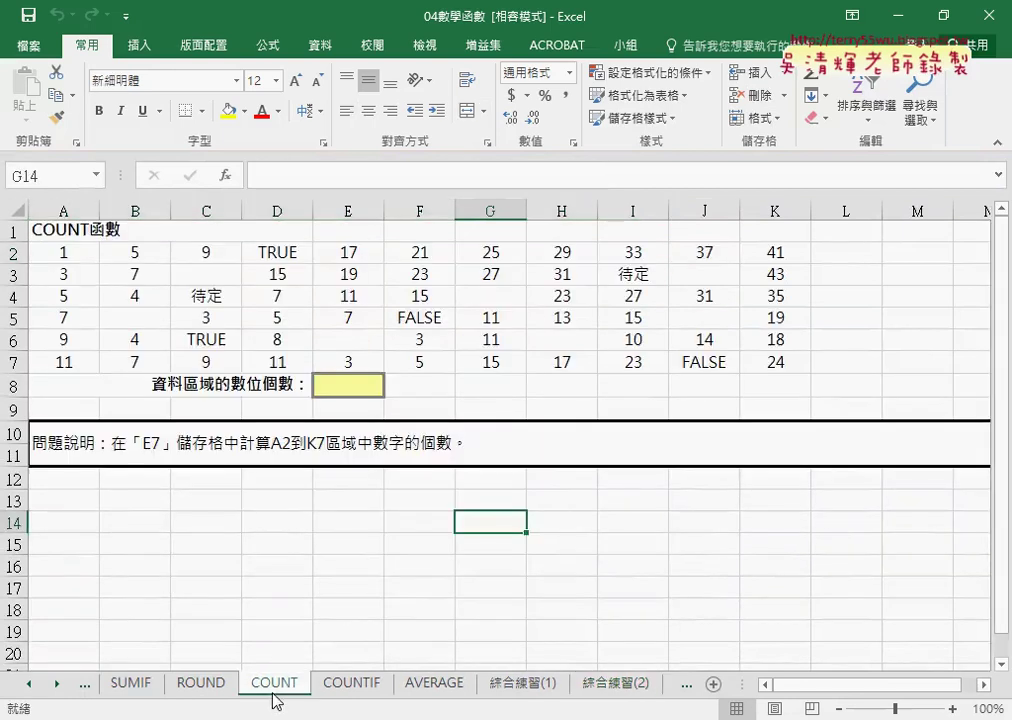
{"action": "left_click", "coordinate": [130, 684]}
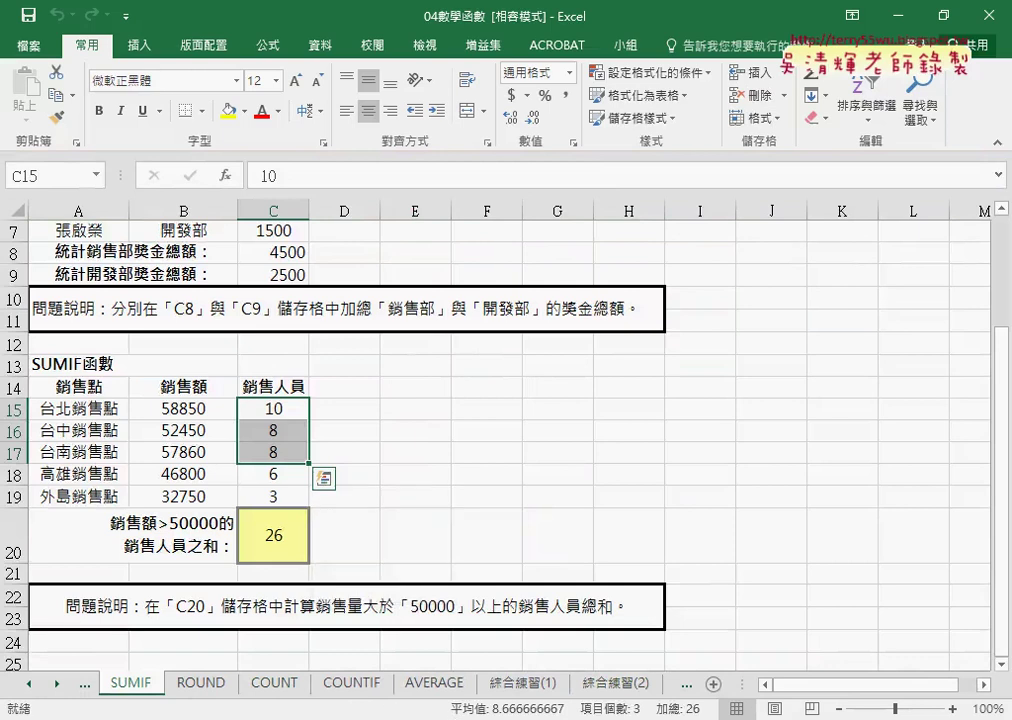
{"action": "left_click", "coordinate": [215, 500]}
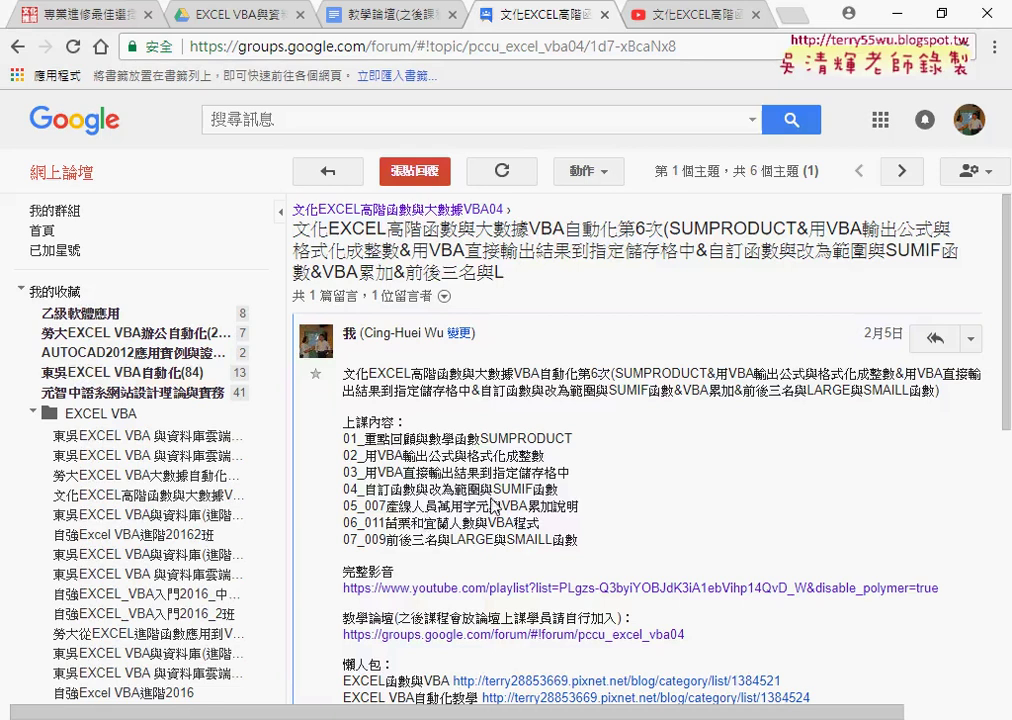
{"action": "left_click_drag", "start_coordinate": [492, 489], "coordinate": [558, 494]}
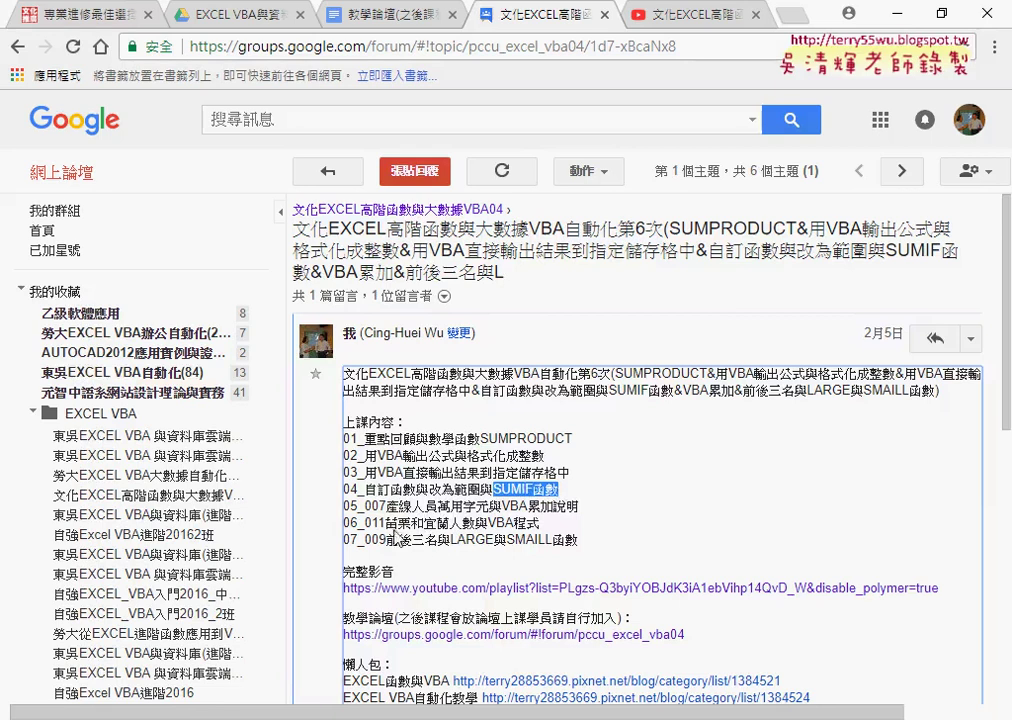
{"action": "left_click", "coordinate": [391, 530]}
{"action": "left_click_drag", "start_coordinate": [386, 506], "coordinate": [433, 507]}
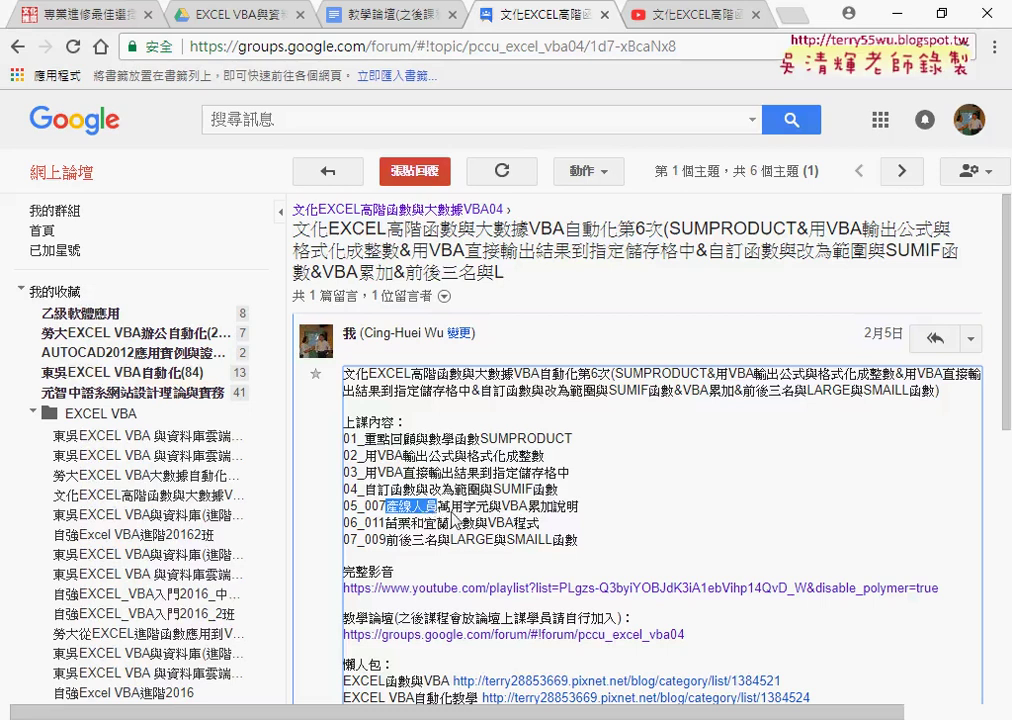
{"action": "left_click_drag", "start_coordinate": [438, 507], "coordinate": [488, 508]}
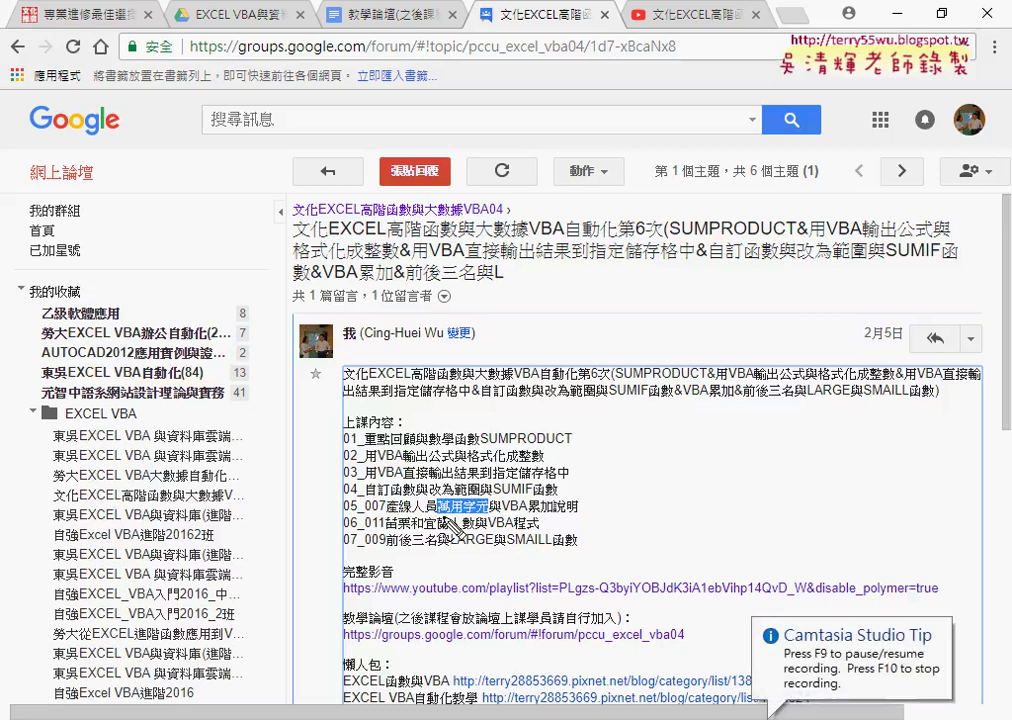
{"action": "mouse_move", "coordinate": [629, 488]}
{"action": "left_mouse_down"}
{"action": "mouse_move", "coordinate": [629, 522]}
{"action": "mouse_move", "coordinate": [646, 518]}
{"action": "mouse_move", "coordinate": [612, 518]}
{"action": "mouse_move", "coordinate": [648, 503]}
{"action": "mouse_move", "coordinate": [716, 522]}
{"action": "left_mouse_up"}
{"action": "left_click", "coordinate": [705, 532]}
{"action": "left_click", "coordinate": [716, 531]}
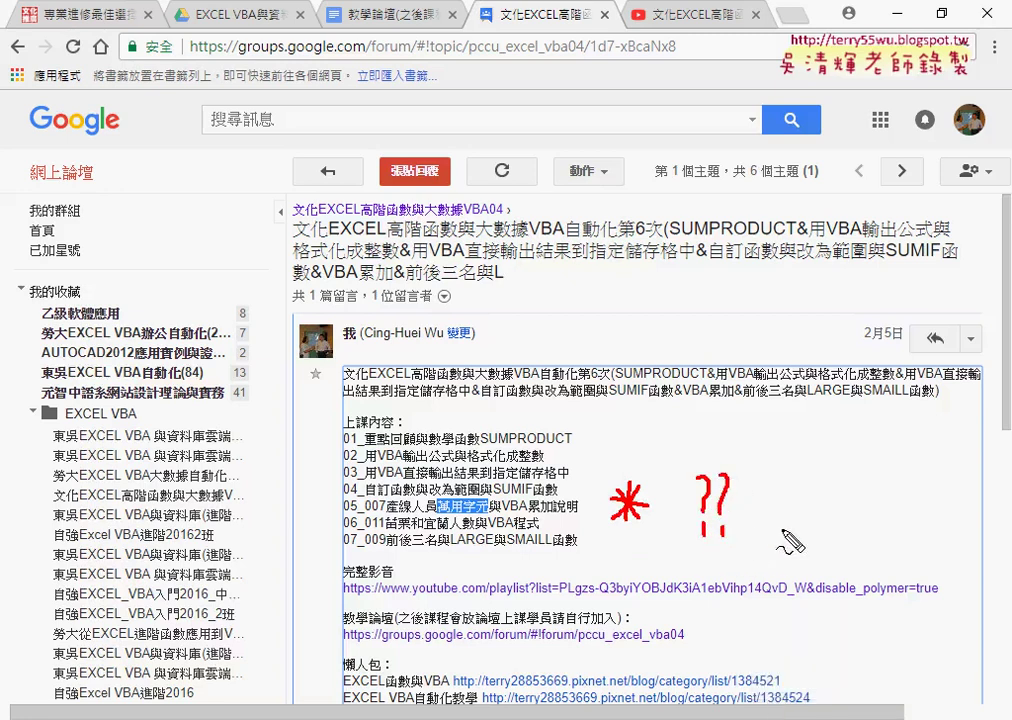
{"action": "key", "text": "Escape"}
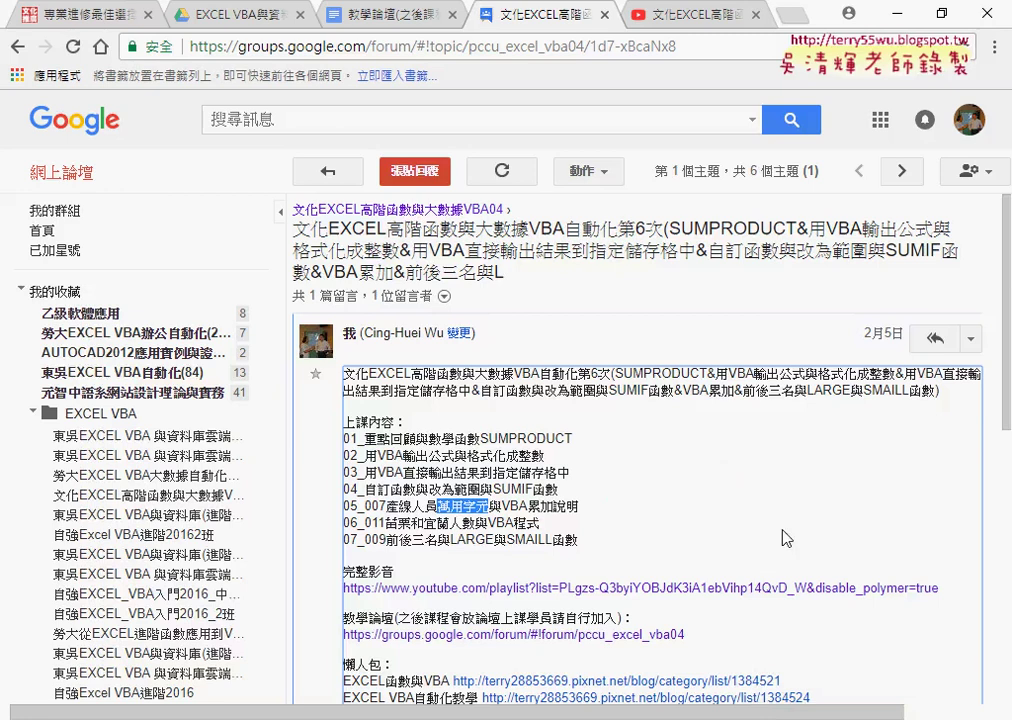
Step: Highlight 前後三名, LARGE and SMAILL in outline line 07, then go back to Excel
{"action": "left_click_drag", "start_coordinate": [386, 540], "coordinate": [436, 541]}
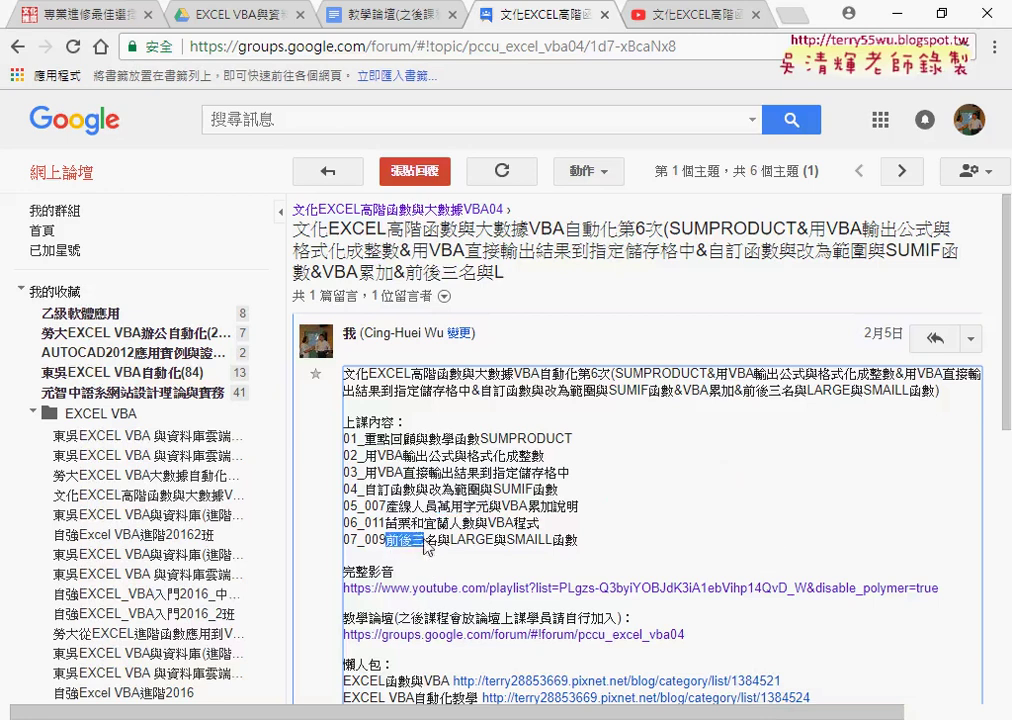
{"action": "left_click_drag", "start_coordinate": [506, 541], "coordinate": [578, 541]}
{"action": "left_click_drag", "start_coordinate": [450, 541], "coordinate": [550, 541]}
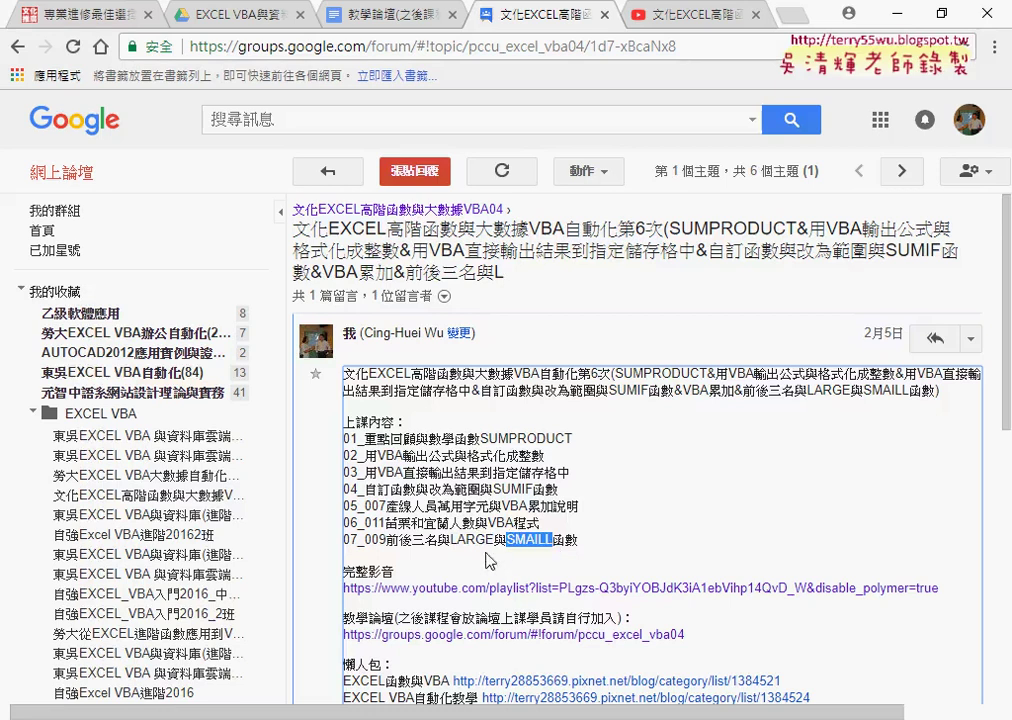
{"action": "left_click_drag", "start_coordinate": [450, 541], "coordinate": [549, 541]}
{"action": "left_click_drag", "start_coordinate": [386, 541], "coordinate": [492, 543]}
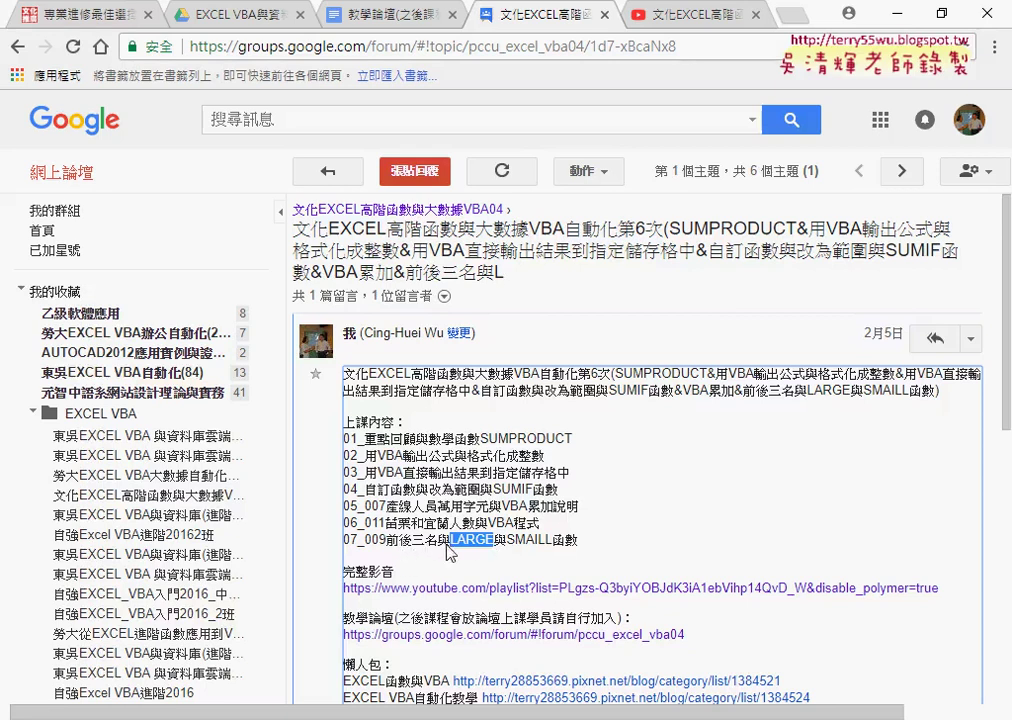
{"action": "left_click_drag", "start_coordinate": [507, 540], "coordinate": [554, 546]}
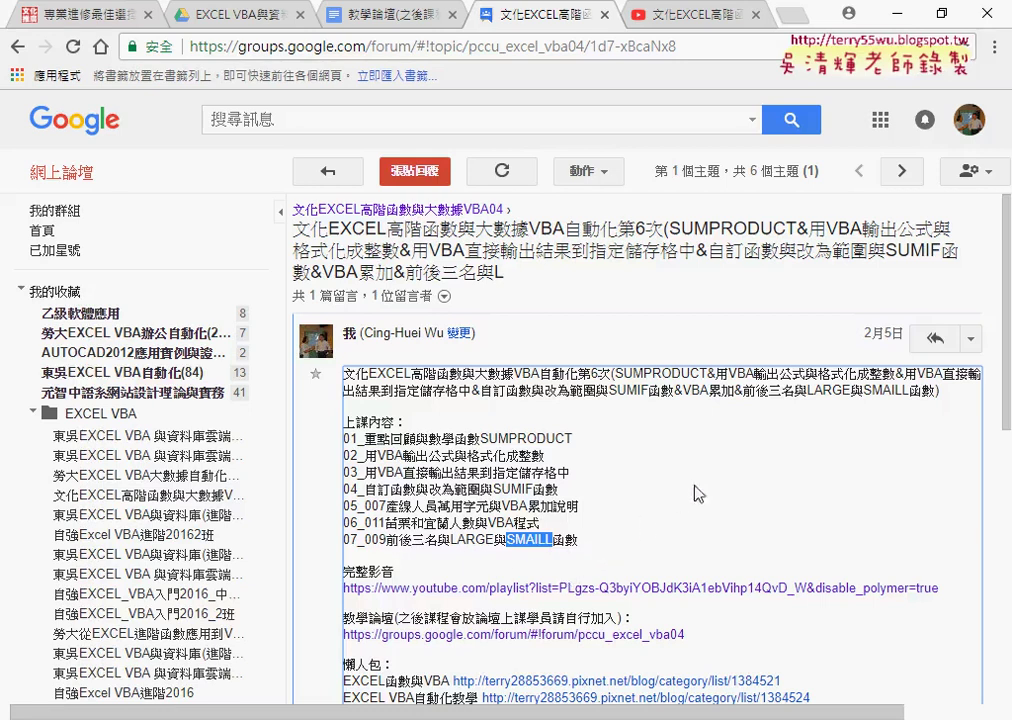
{"action": "left_click", "coordinate": [896, 16]}
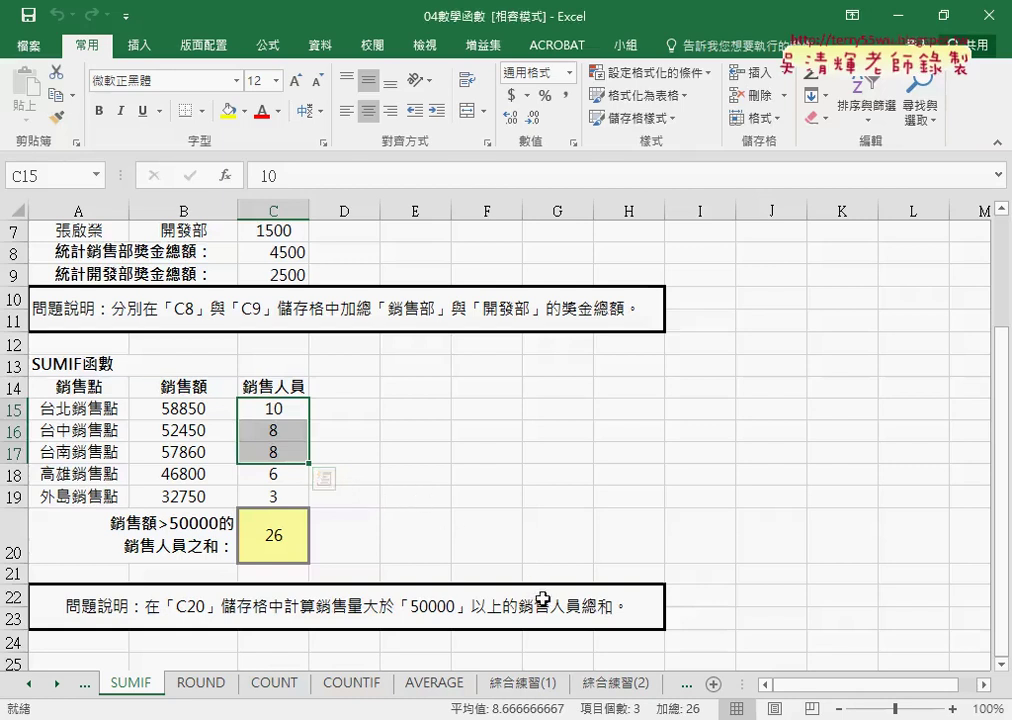
Step: On the 綜合練習(2) sheet, move the instruction picture up one row and right-click it
{"action": "left_click", "coordinate": [628, 688]}
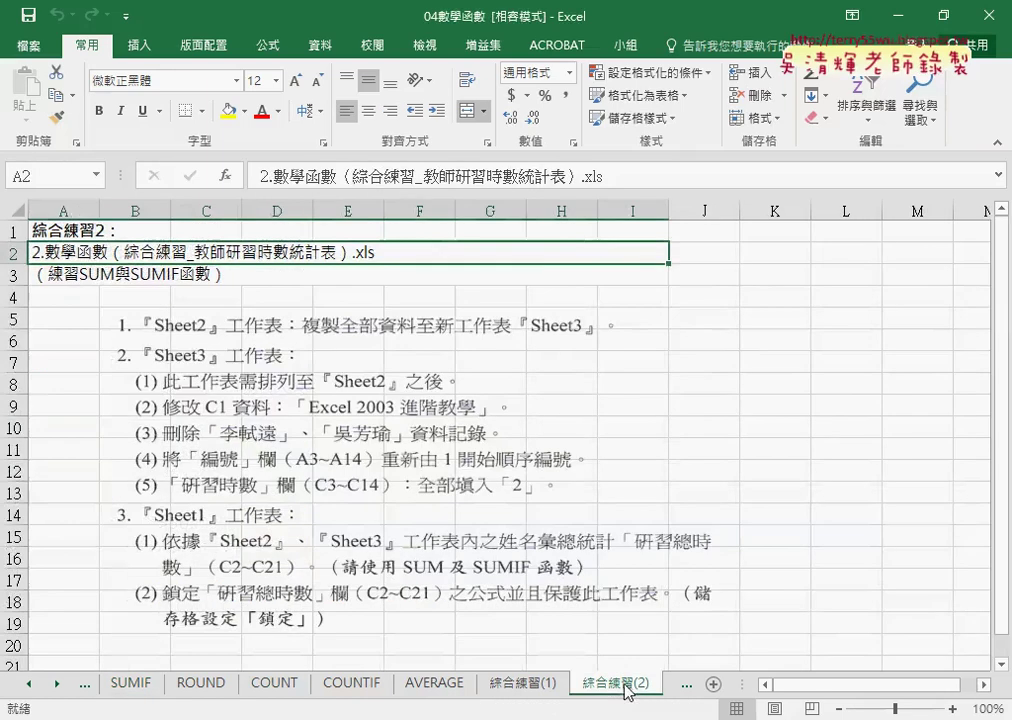
{"action": "left_click", "coordinate": [440, 475]}
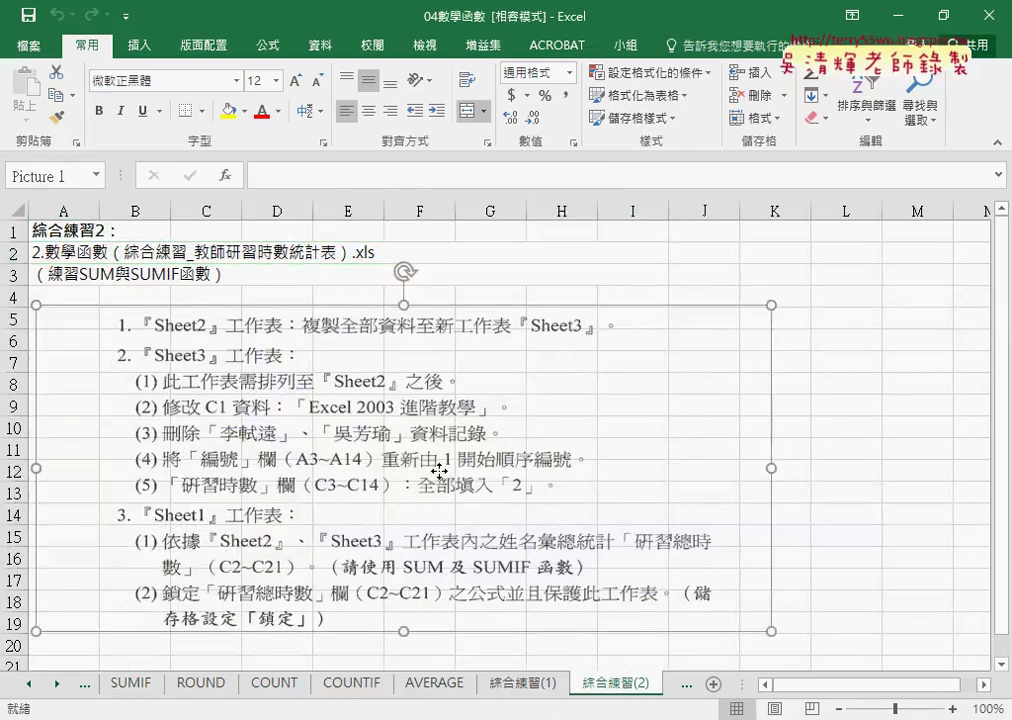
{"action": "left_click_drag", "start_coordinate": [439, 470], "coordinate": [431, 445]}
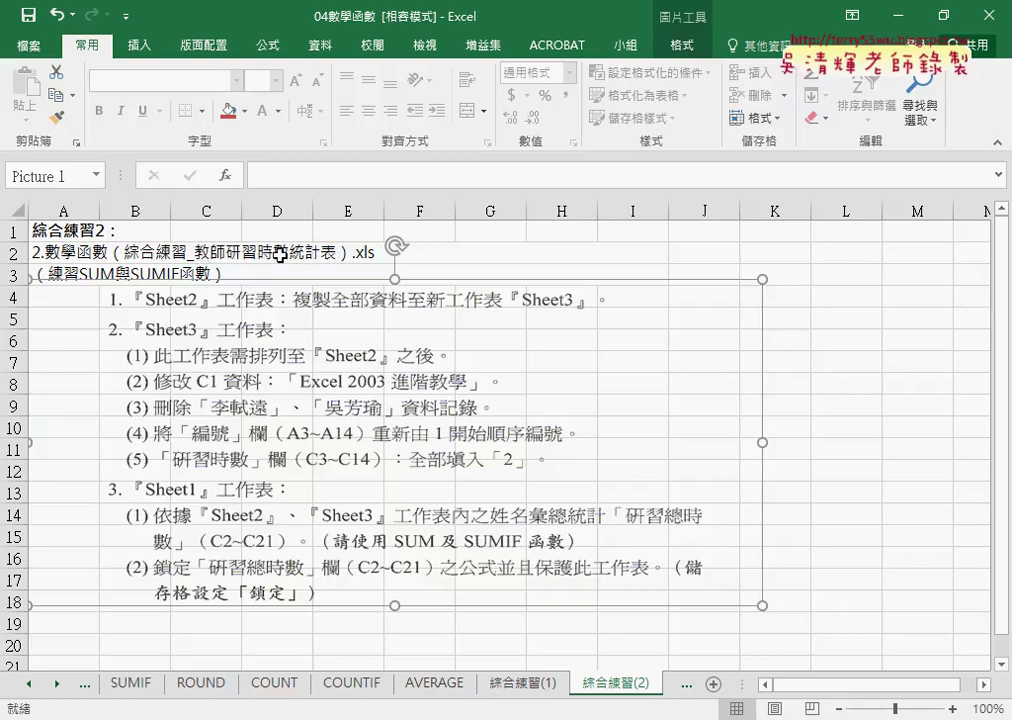
{"action": "right_click", "coordinate": [407, 436]}
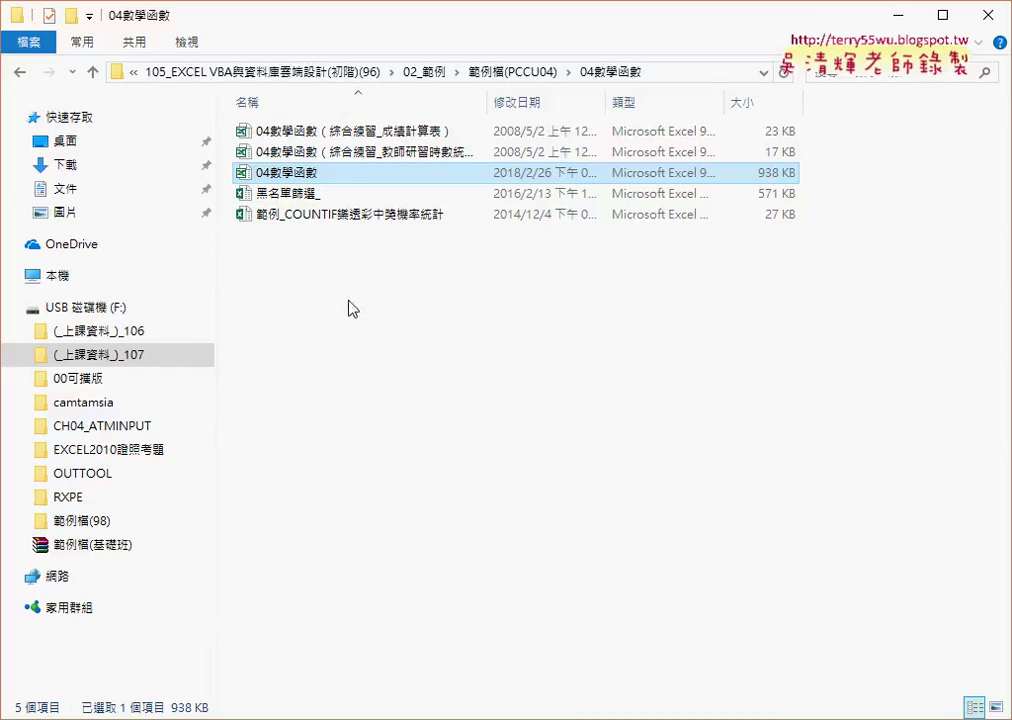
Step: Widen the 名稱 column and open the 04數學函數（綜合練習_教師研習時數統計表） workbook
{"action": "left_click_drag", "start_coordinate": [488, 102], "coordinate": [563, 106]}
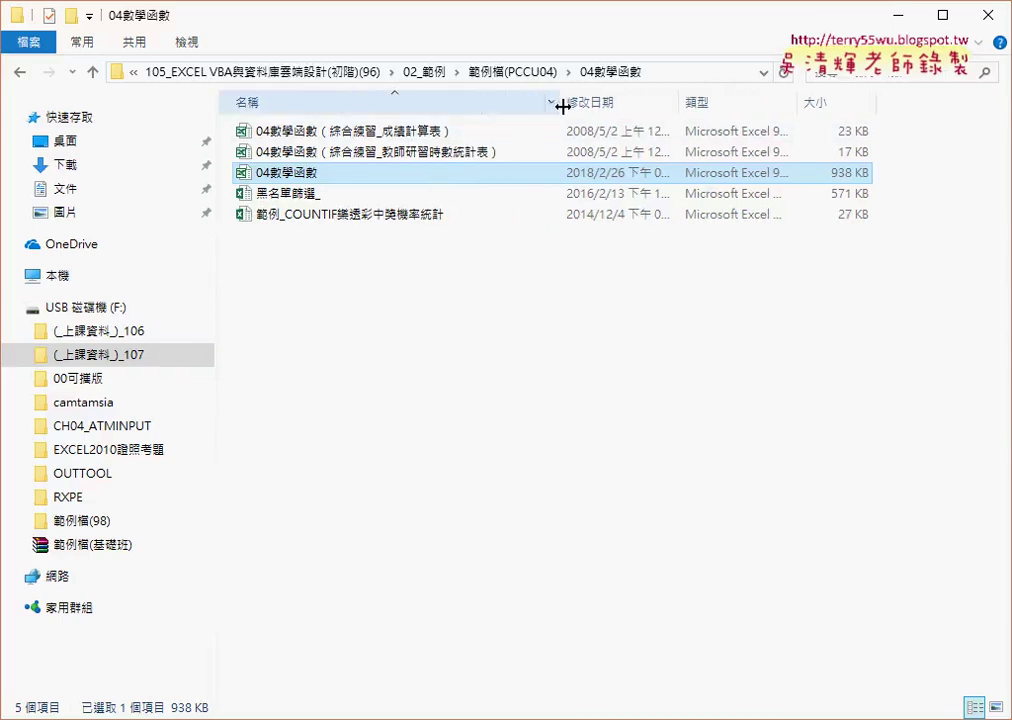
{"action": "left_click", "coordinate": [440, 157]}
{"action": "double_click", "coordinate": [440, 157]}
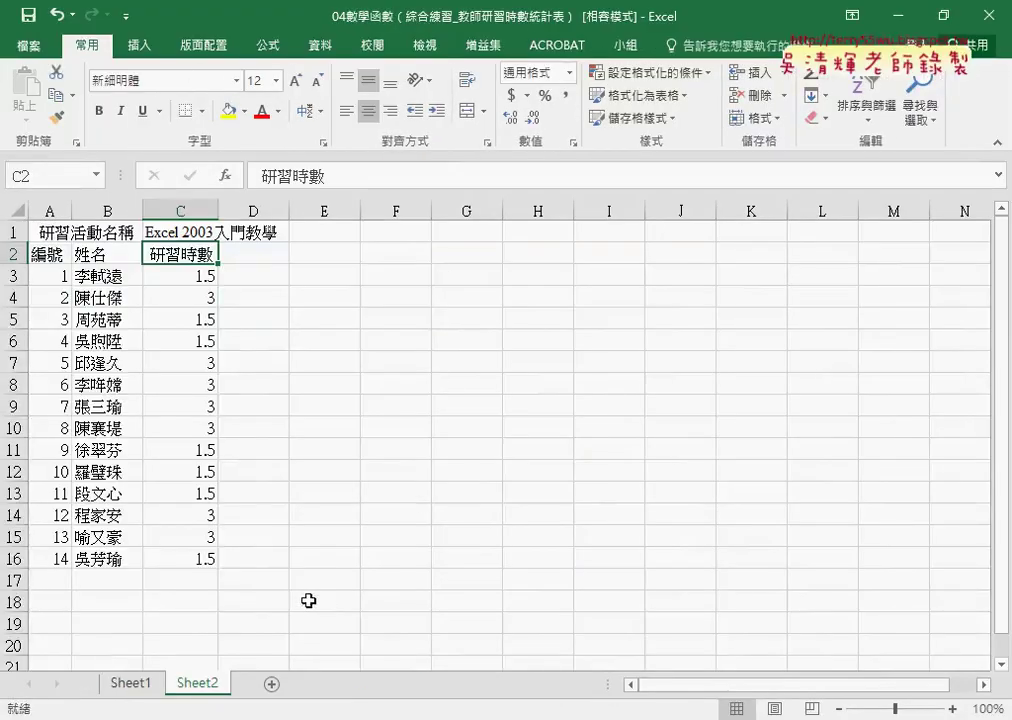
Step: Review the Sheet1 total-hours table and the first two teachers' hours on Sheet2
{"action": "left_click", "coordinate": [131, 685]}
{"action": "scroll", "coordinate": [181, 591], "scroll_direction": "down", "scroll_amount": 2}
{"action": "scroll", "coordinate": [181, 591], "scroll_direction": "up", "scroll_amount": 2}
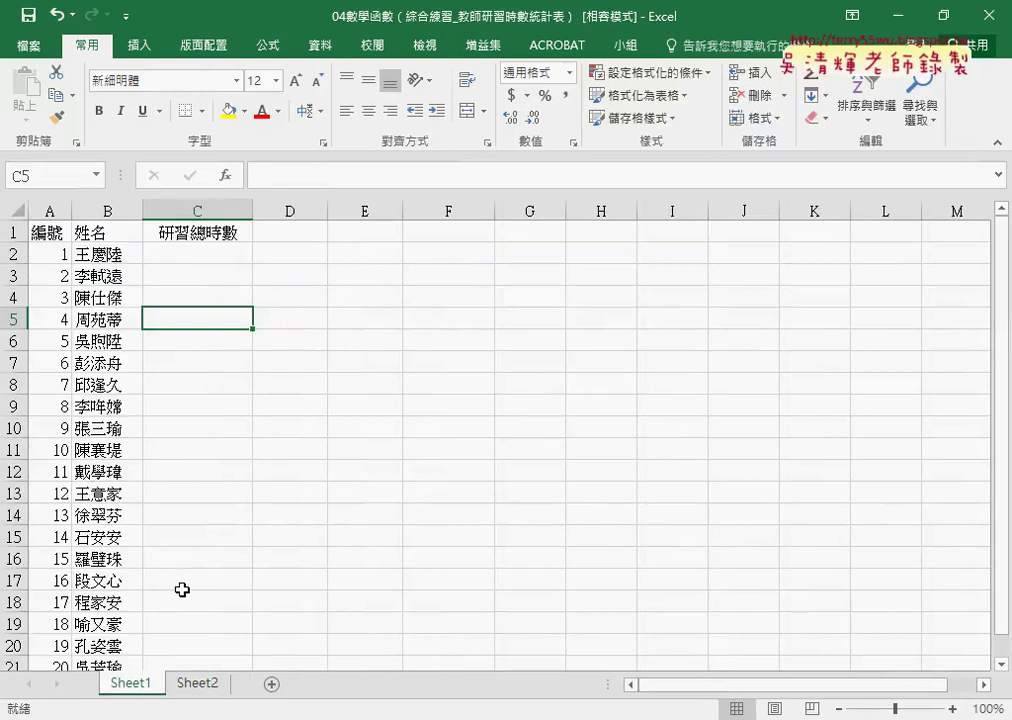
{"action": "left_click", "coordinate": [209, 686]}
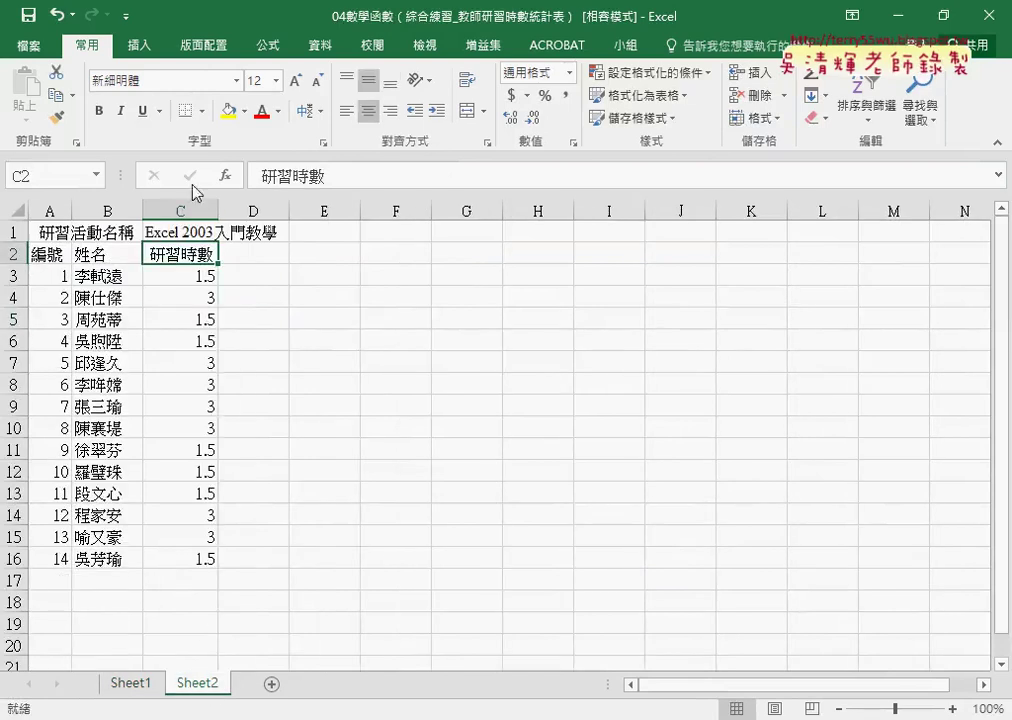
{"action": "left_click", "coordinate": [177, 232]}
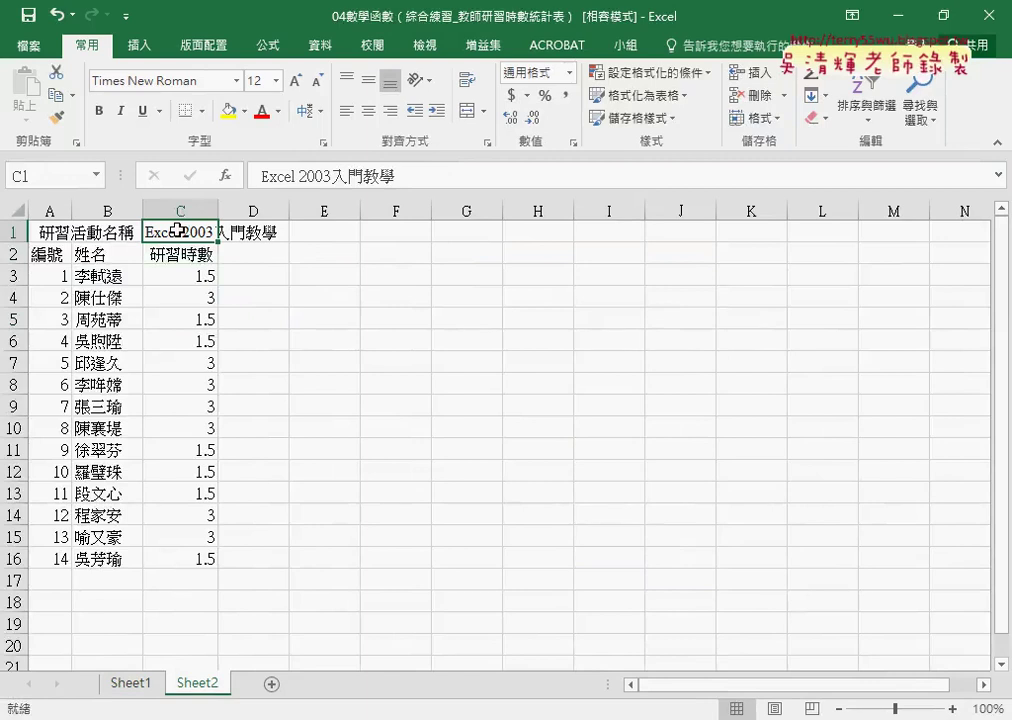
{"action": "left_click", "coordinate": [194, 275]}
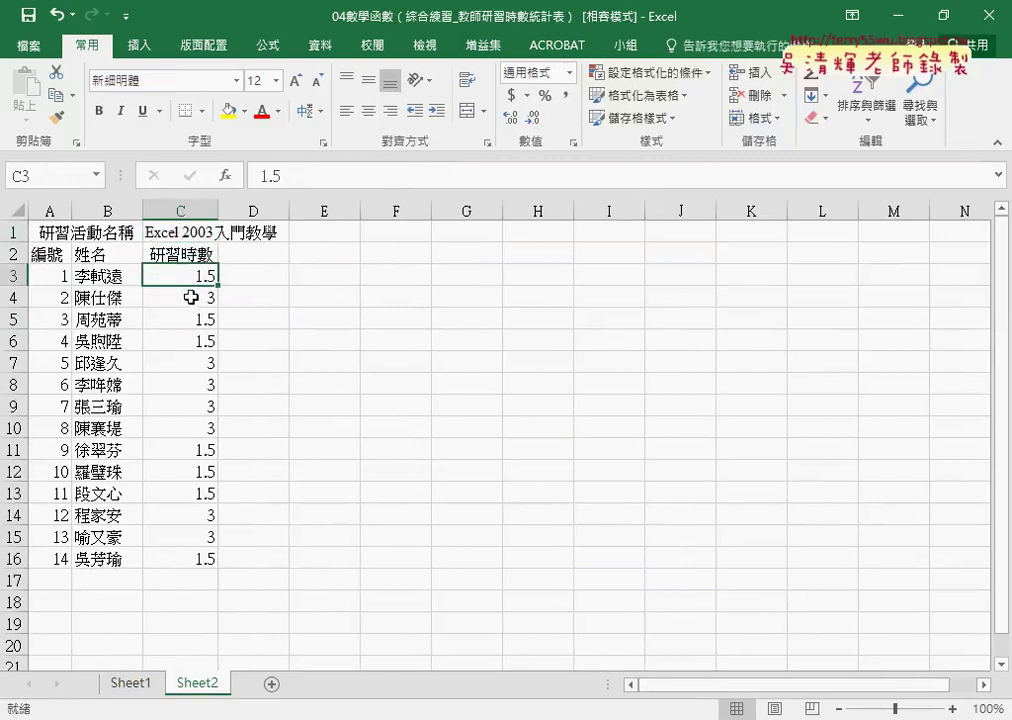
{"action": "left_click", "coordinate": [190, 297]}
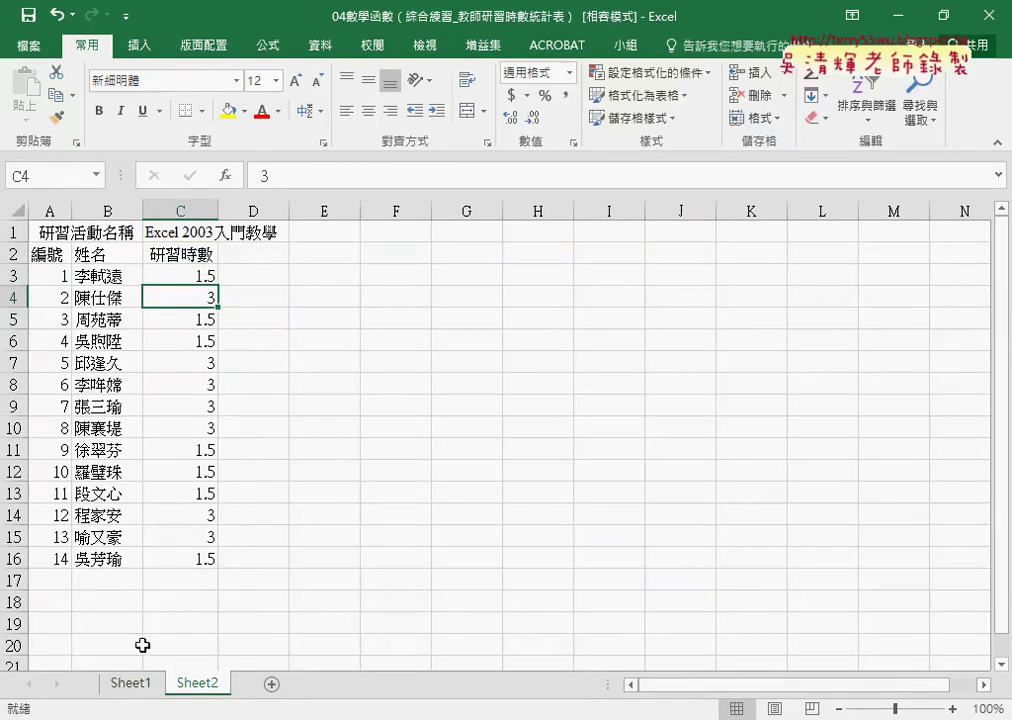
Step: Cross-check the first teacher between Sheet1 and Sheet2, settling on Sheet1 cell C2
{"action": "left_click", "coordinate": [126, 685]}
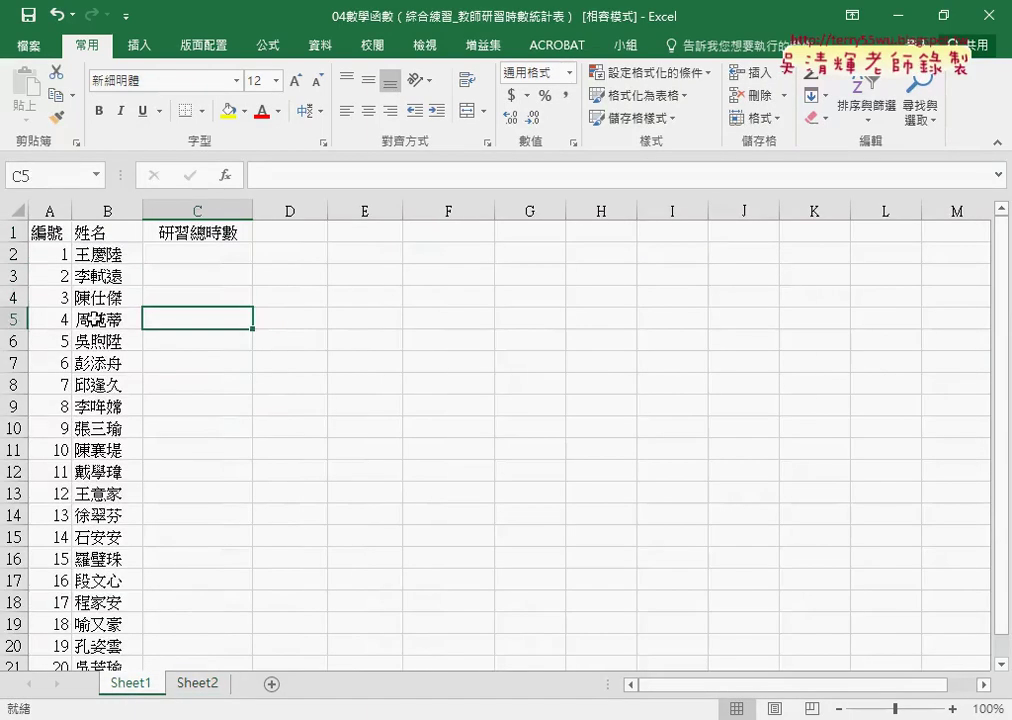
{"action": "left_click", "coordinate": [106, 254]}
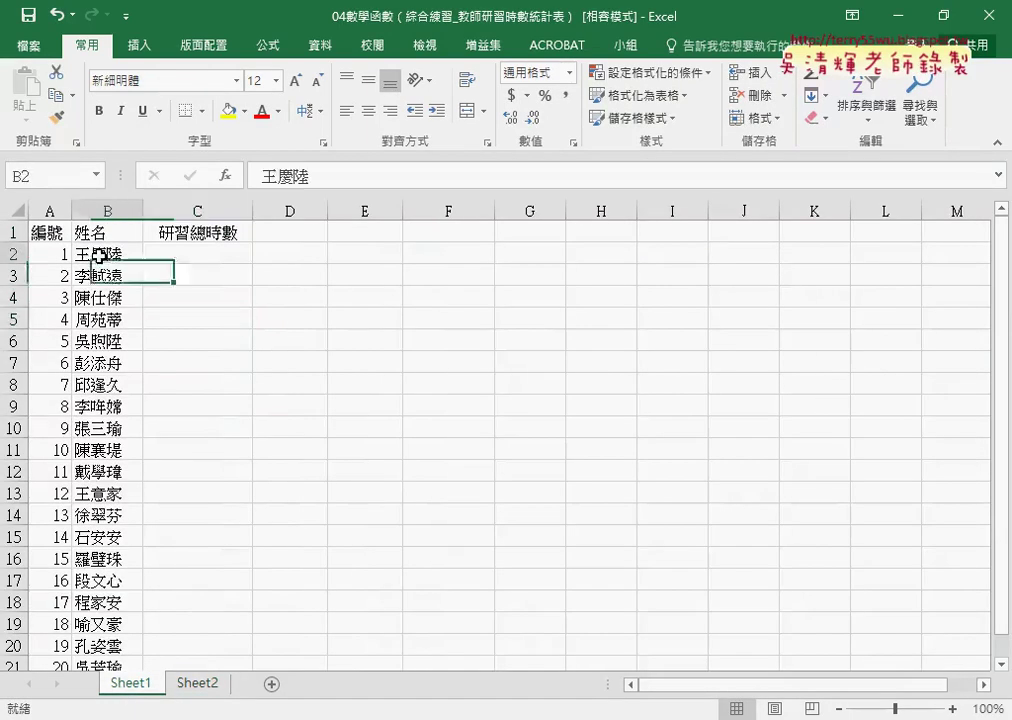
{"action": "left_click", "coordinate": [198, 685]}
{"action": "left_click", "coordinate": [193, 277]}
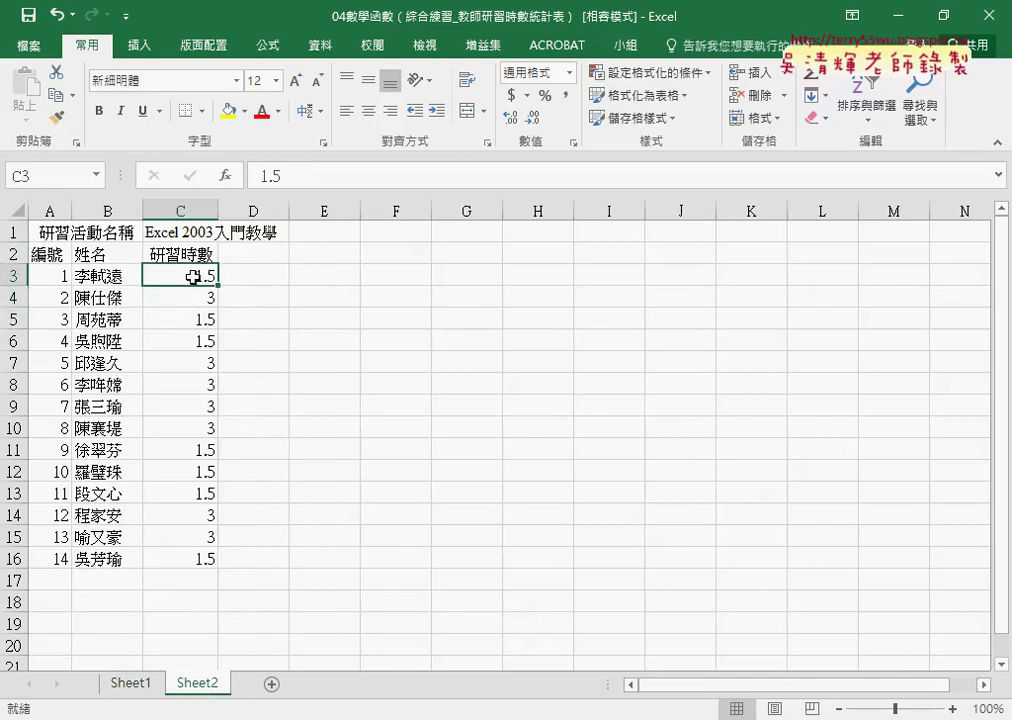
{"action": "left_click", "coordinate": [138, 686]}
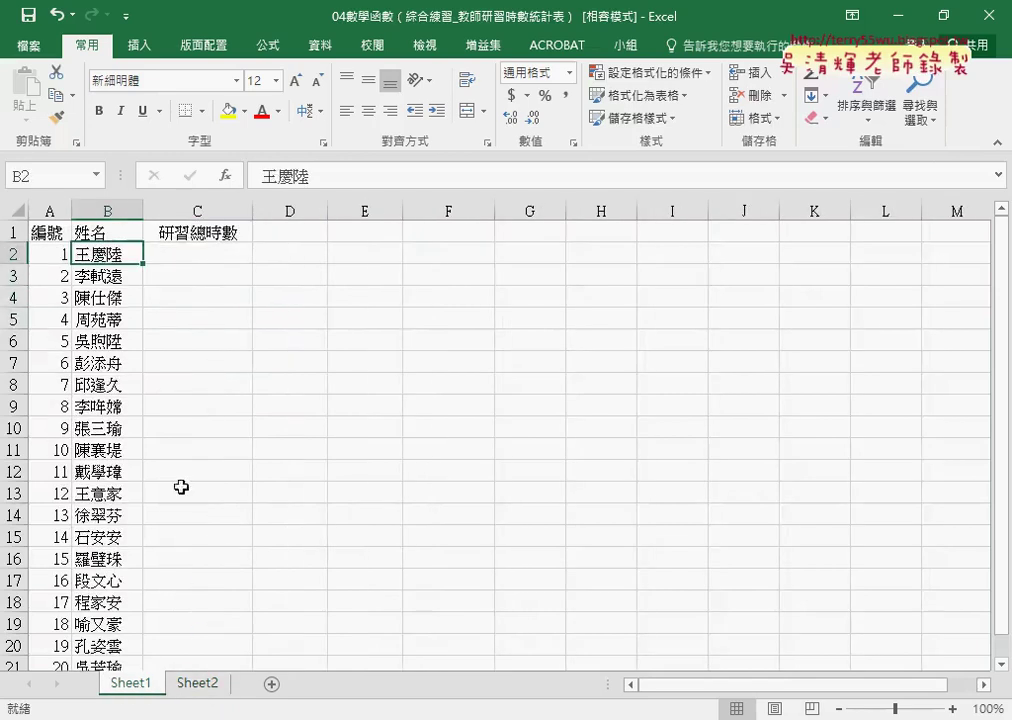
{"action": "left_click", "coordinate": [205, 249]}
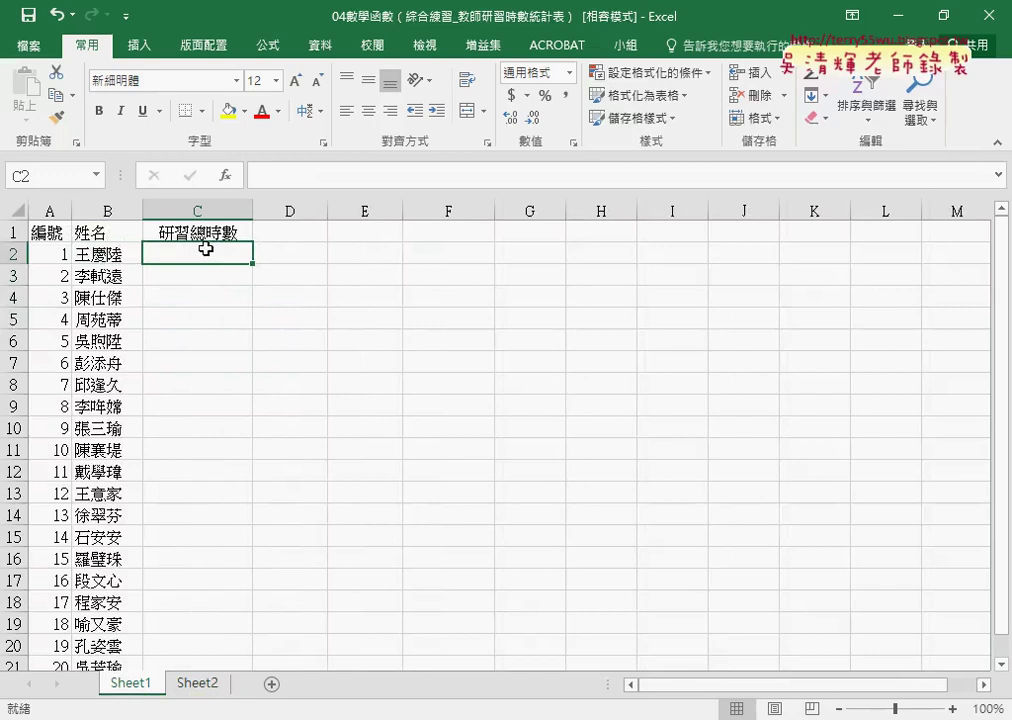
{"action": "left_click", "coordinate": [191, 688]}
{"action": "left_click", "coordinate": [137, 683]}
Step: Enter 0 in Sheet1 cell C2 and check the value
{"action": "type", "text": "0"}
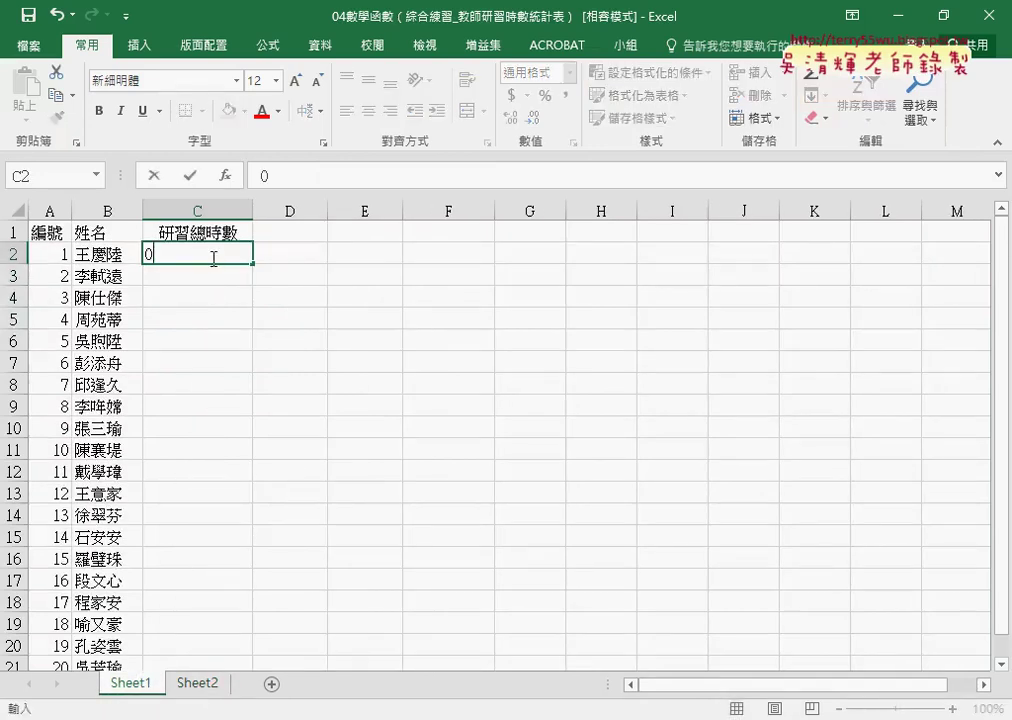
{"action": "key", "text": "Return"}
{"action": "left_click", "coordinate": [199, 684]}
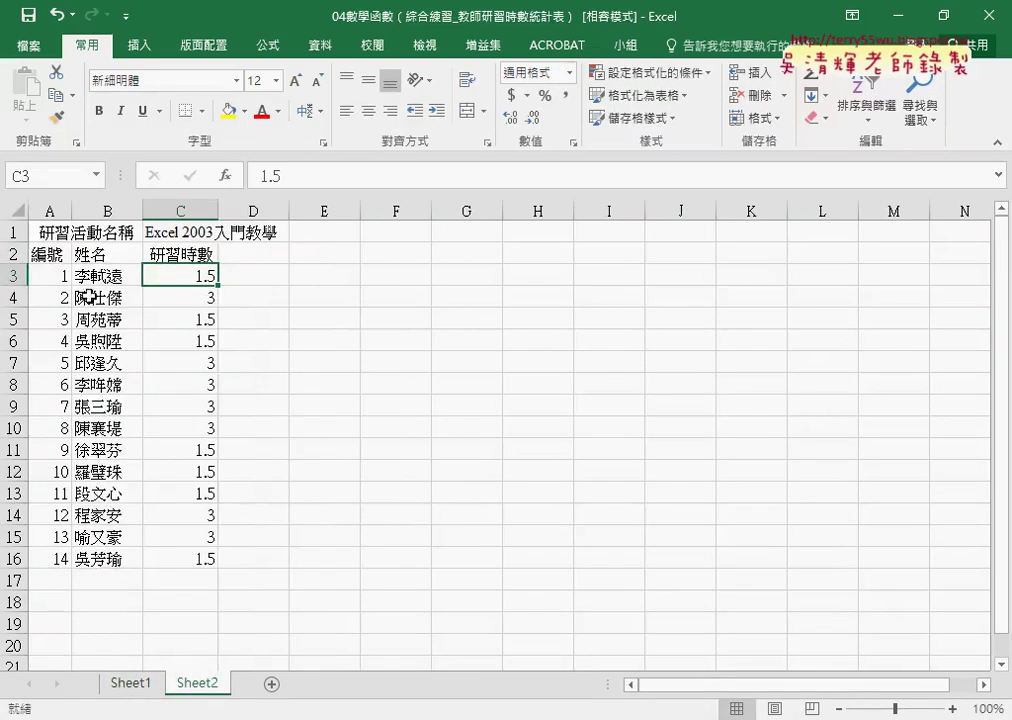
{"action": "left_click", "coordinate": [131, 684]}
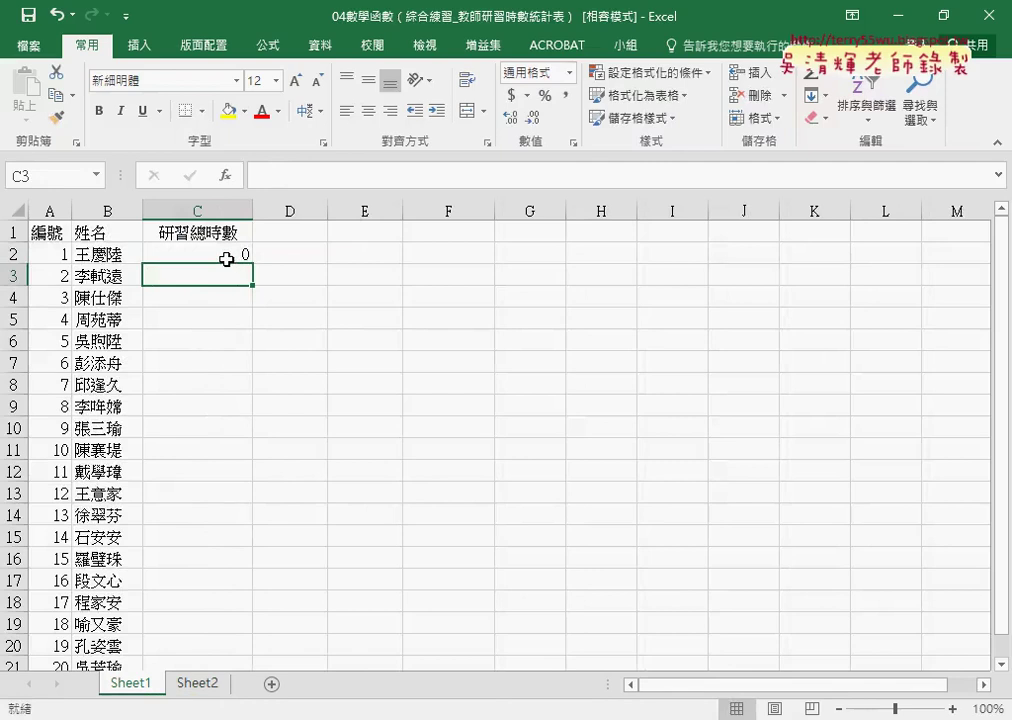
{"action": "left_click", "coordinate": [227, 259]}
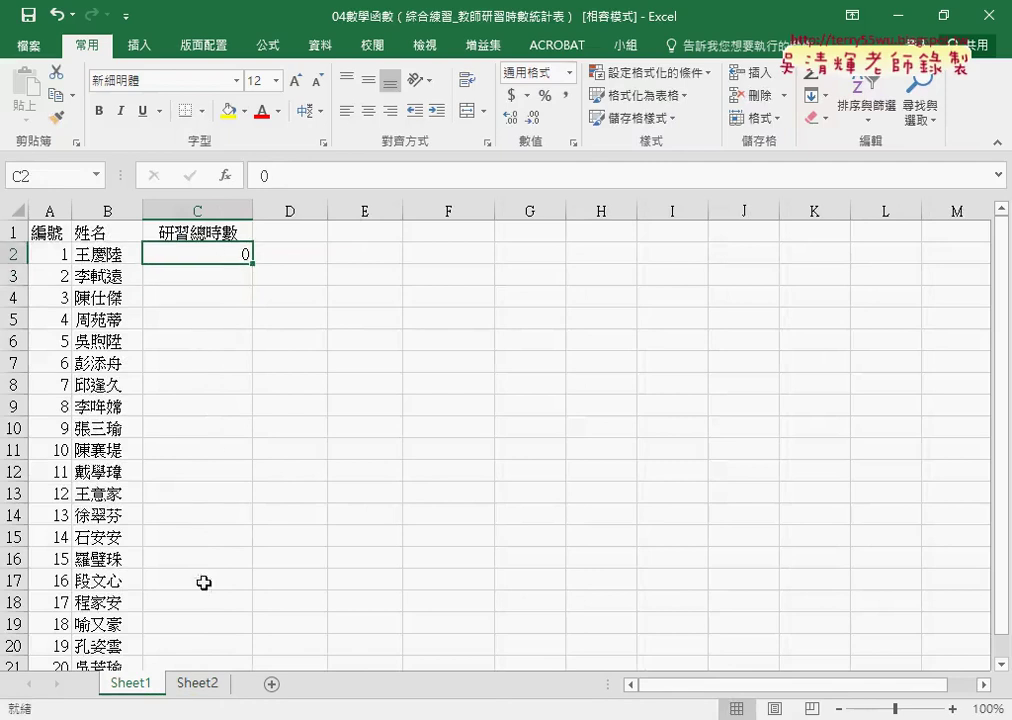
Step: Ctrl-drag a copy of Sheet2 to sit after it and rename the copy Sheet3
{"action": "left_click", "coordinate": [203, 686]}
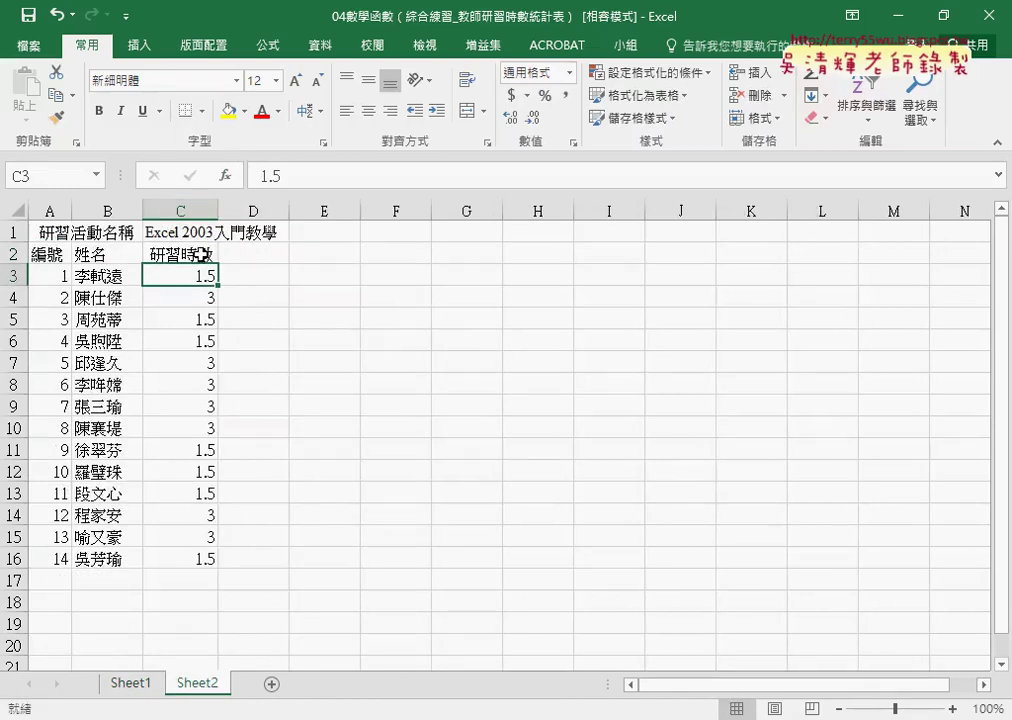
{"action": "left_click_drag", "start_coordinate": [208, 684], "coordinate": [243, 680]}
{"action": "left_click_drag", "start_coordinate": [247, 688], "coordinate": [327, 692]}
{"action": "double_click", "coordinate": [279, 688]}
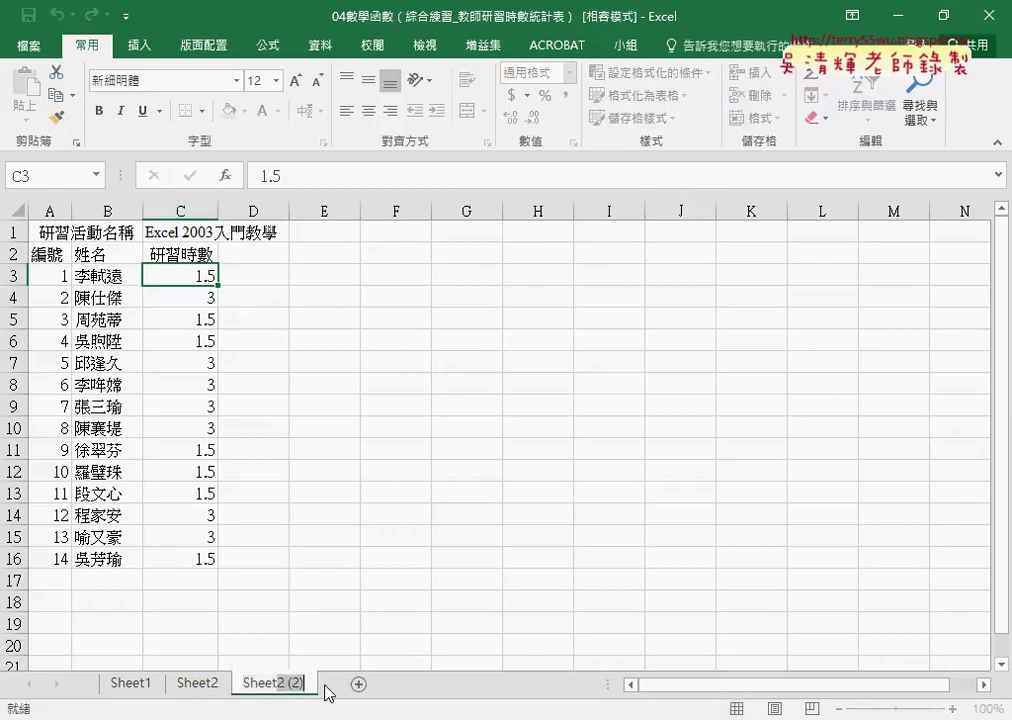
{"action": "type", "text": "3"}
{"action": "key", "text": "Return"}
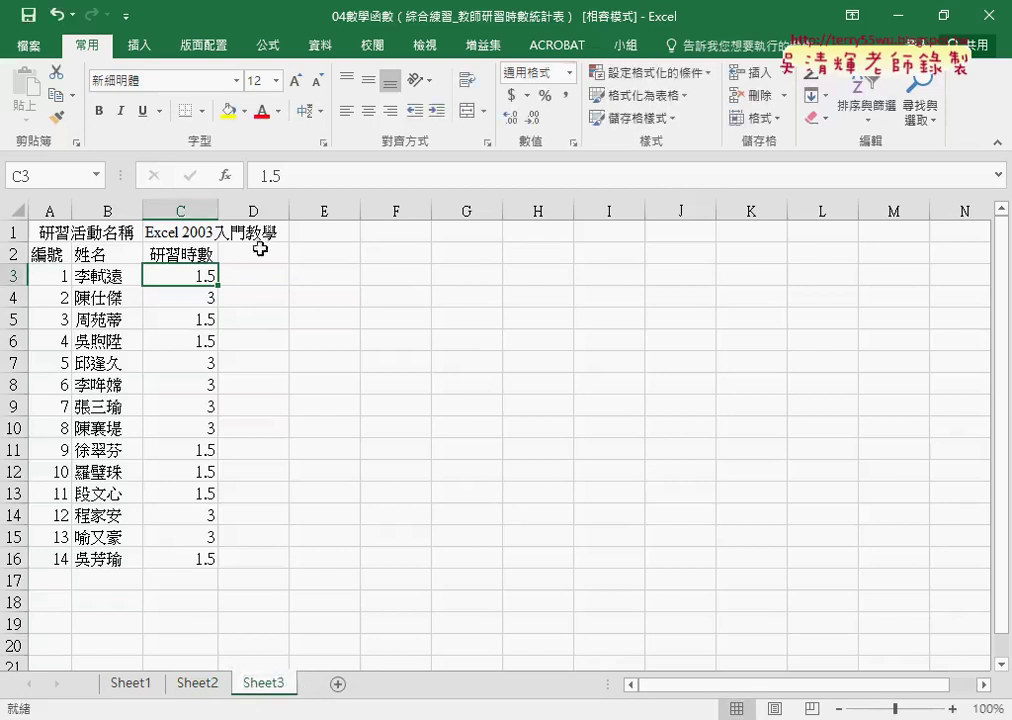
Step: On Sheet3, look over the C1 activity title, then select the hours range C3:C16
{"action": "left_click", "coordinate": [198, 684]}
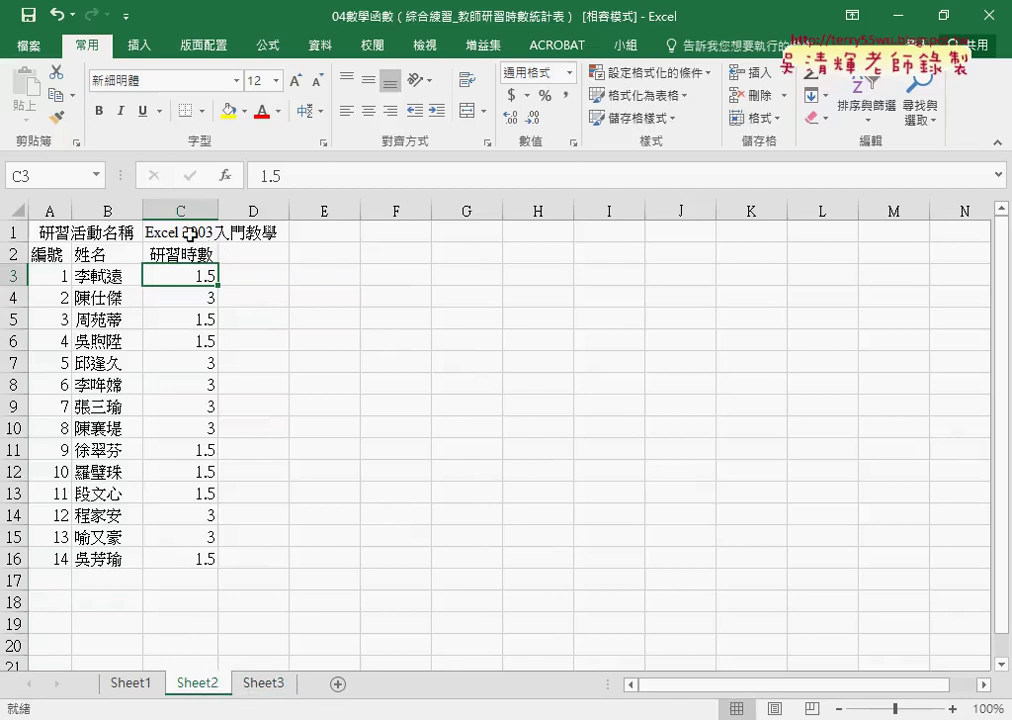
{"action": "left_click", "coordinate": [268, 683]}
{"action": "left_click", "coordinate": [165, 231]}
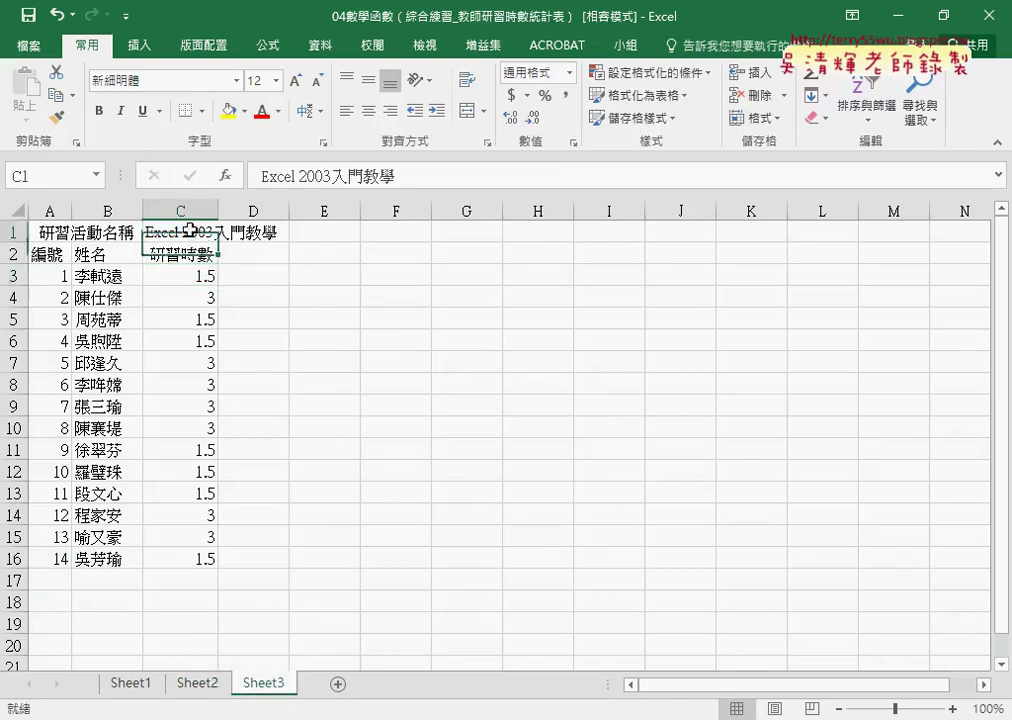
{"action": "left_click_drag", "start_coordinate": [331, 176], "coordinate": [362, 176]}
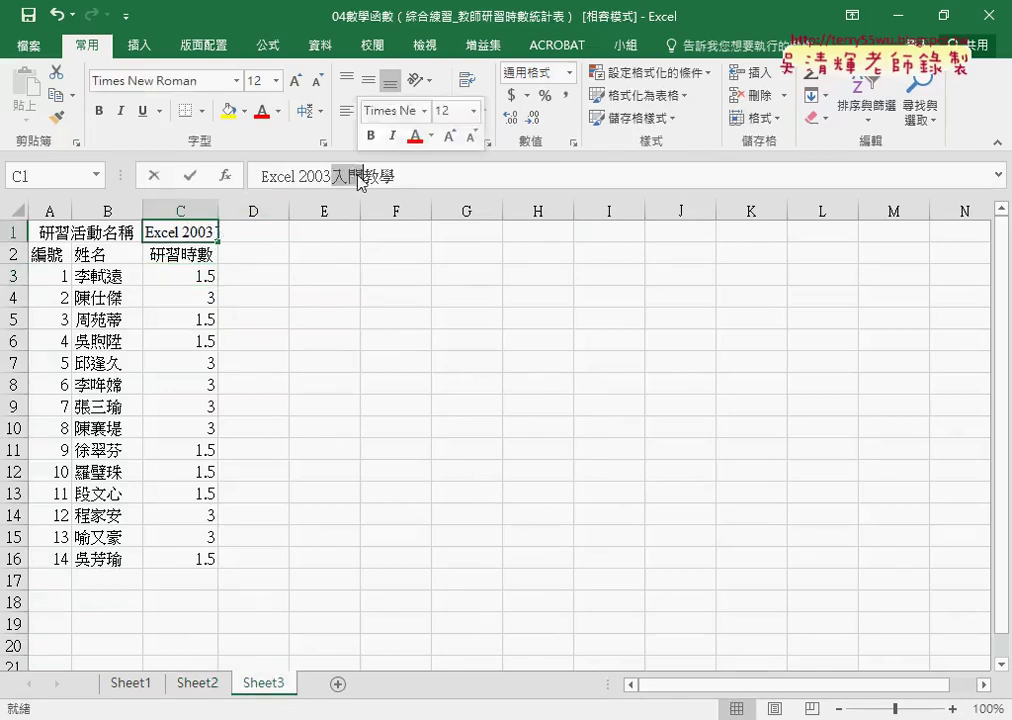
{"action": "left_click_drag", "start_coordinate": [181, 273], "coordinate": [186, 560]}
Step: Clear C3:C16, enter 2 in C3 and fill it down to C16, then select rows 3 and 16
{"action": "key", "text": "Delete"}
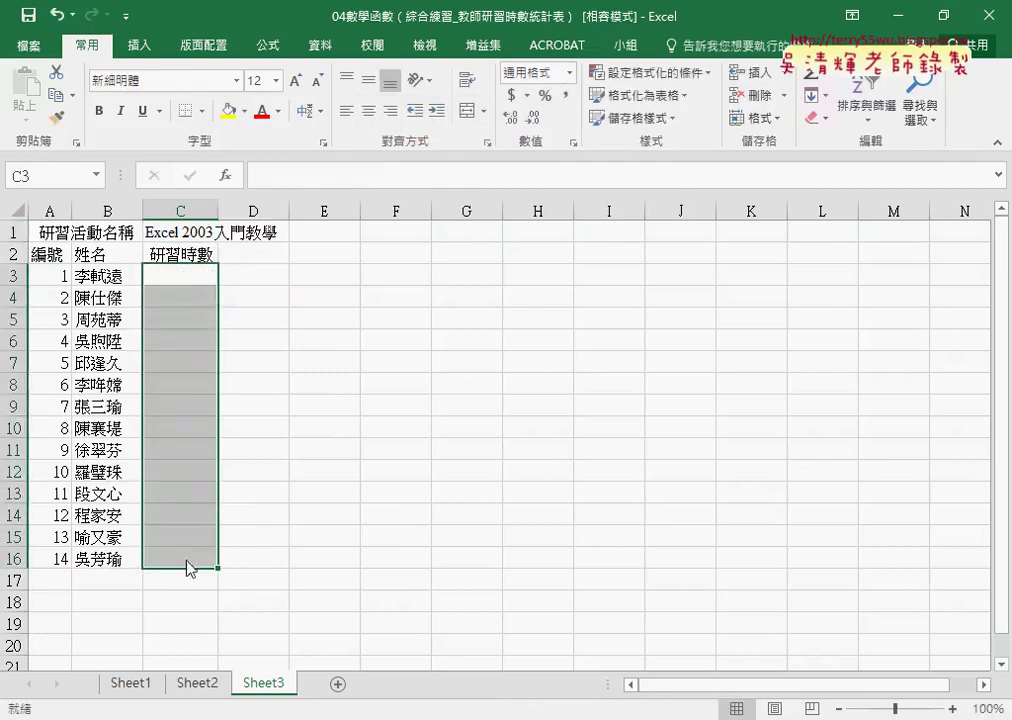
{"action": "left_click_drag", "start_coordinate": [198, 276], "coordinate": [198, 318]}
{"action": "left_click", "coordinate": [198, 276]}
{"action": "type", "text": "2"}
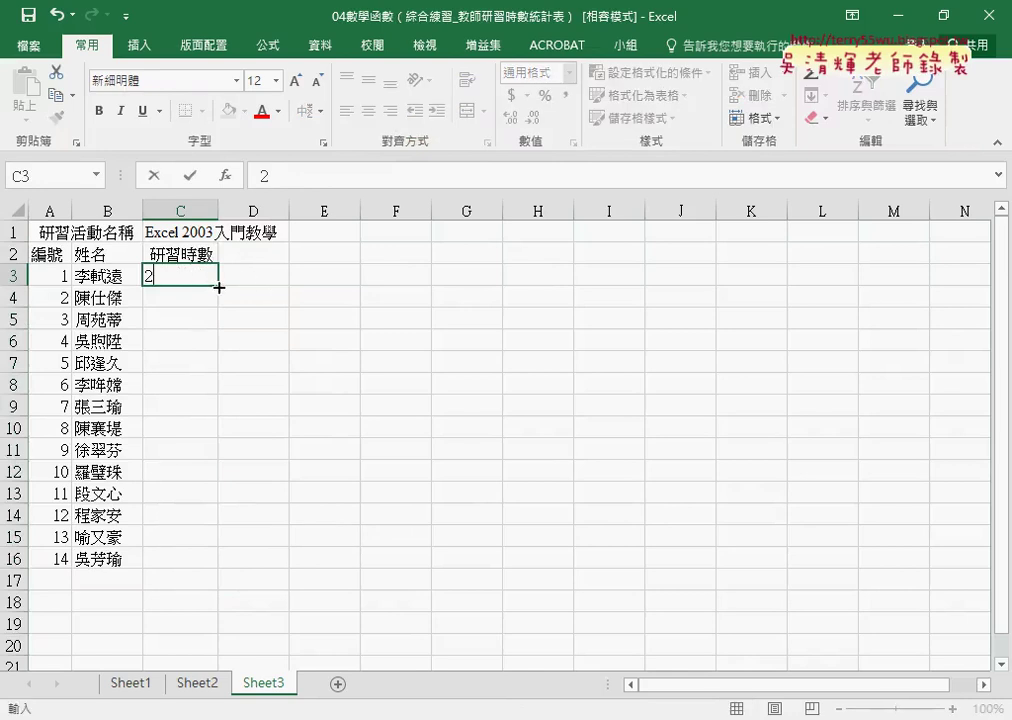
{"action": "left_click_drag", "start_coordinate": [217, 287], "coordinate": [208, 566]}
{"action": "left_click", "coordinate": [12, 276]}
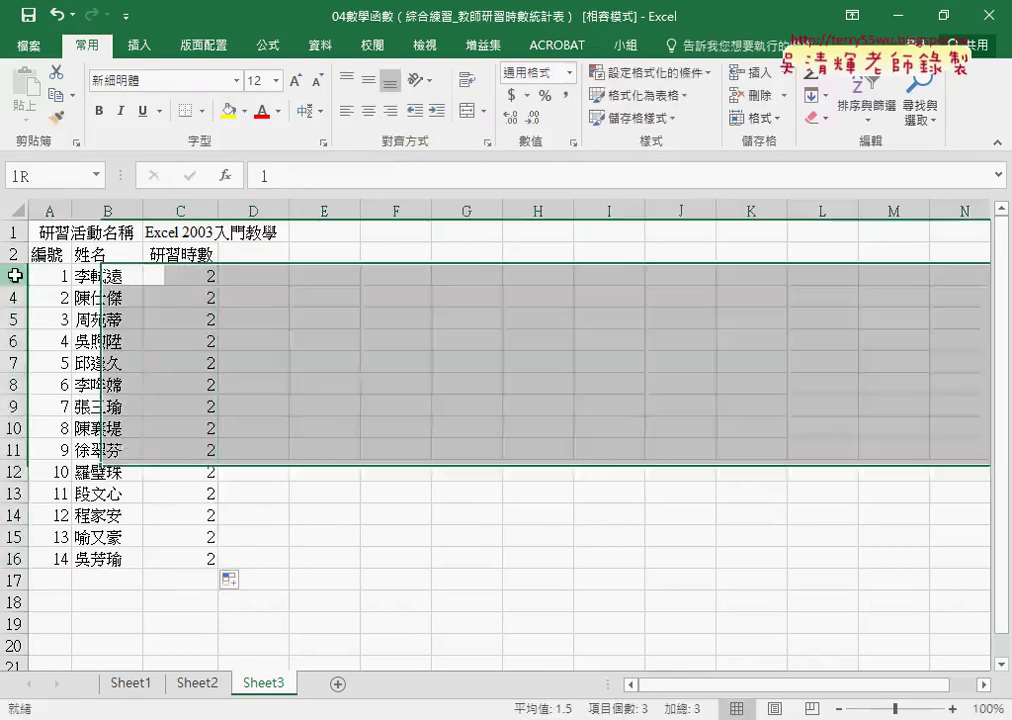
{"action": "left_click", "coordinate": [12, 558], "text": "ctrl"}
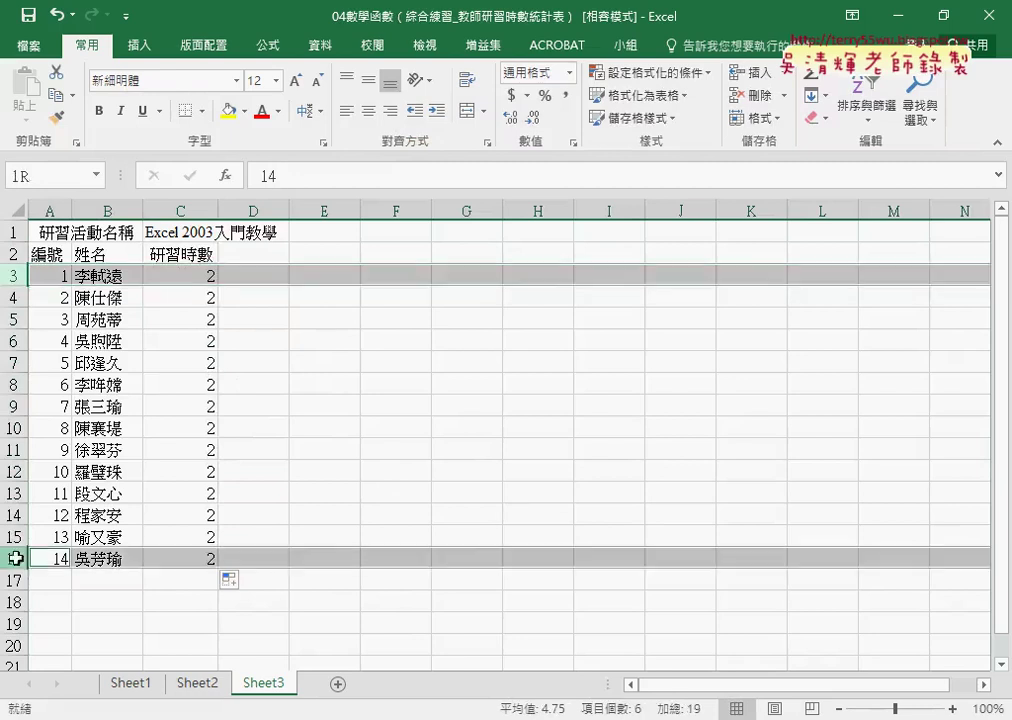
Step: Delete Sheet3 rows 3 and 16 and clear the old ID numbers in column A
{"action": "right_click", "coordinate": [124, 558]}
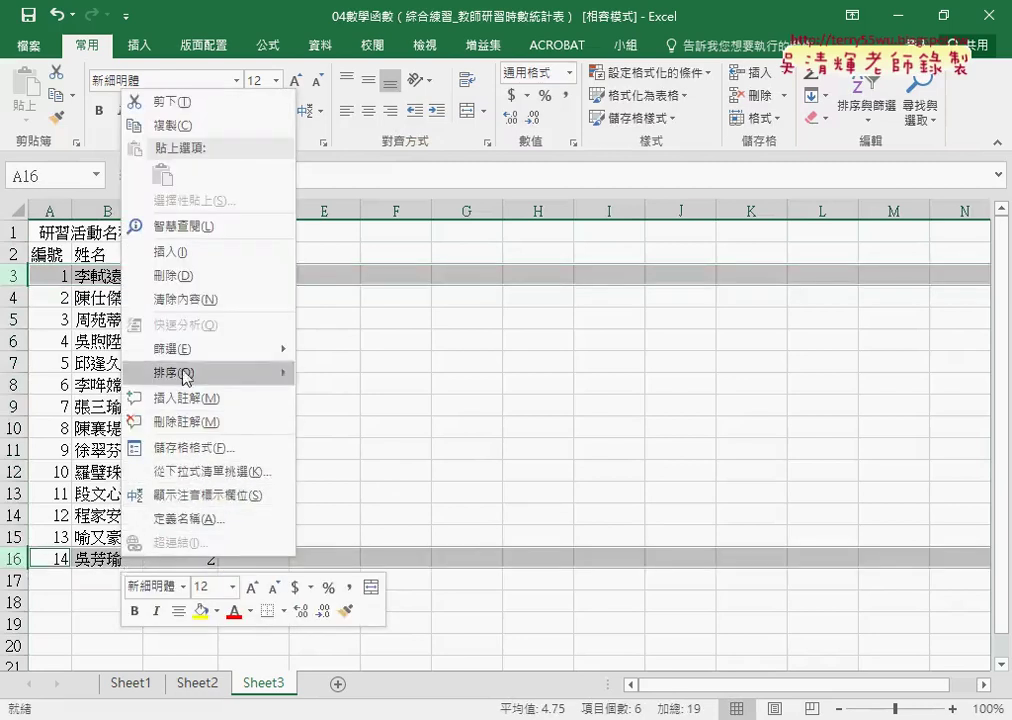
{"action": "left_click", "coordinate": [193, 276]}
{"action": "left_click_drag", "start_coordinate": [65, 274], "coordinate": [57, 510]}
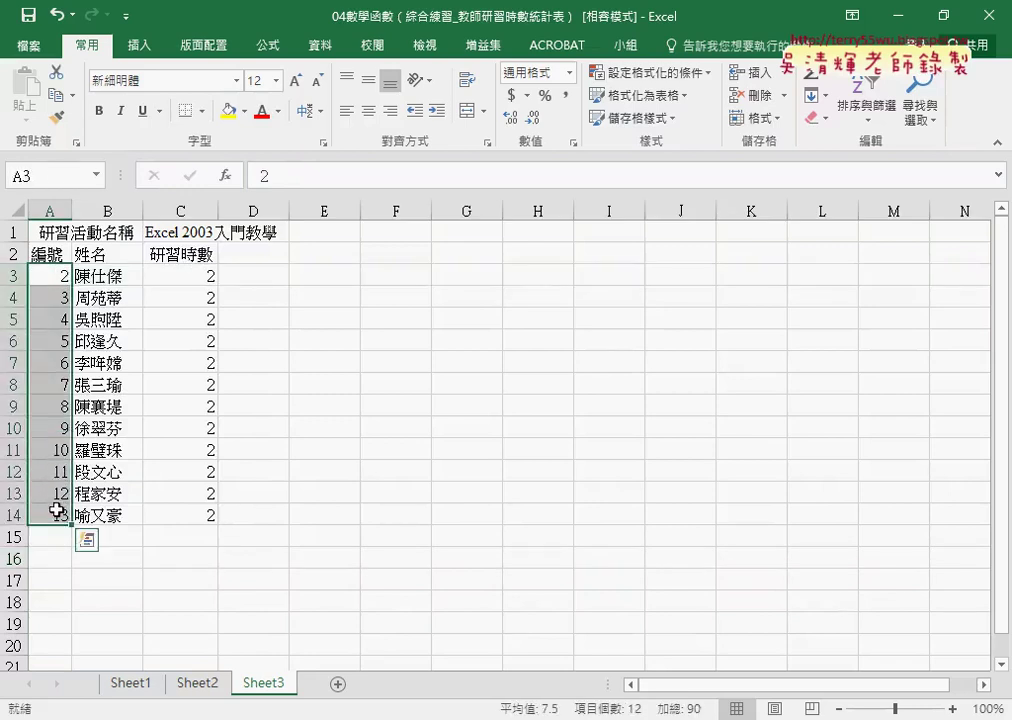
{"action": "key", "text": "Delete"}
Step: Enter 1 in A3 and fill down to number the remaining teachers 1 to 12
{"action": "left_click", "coordinate": [55, 271]}
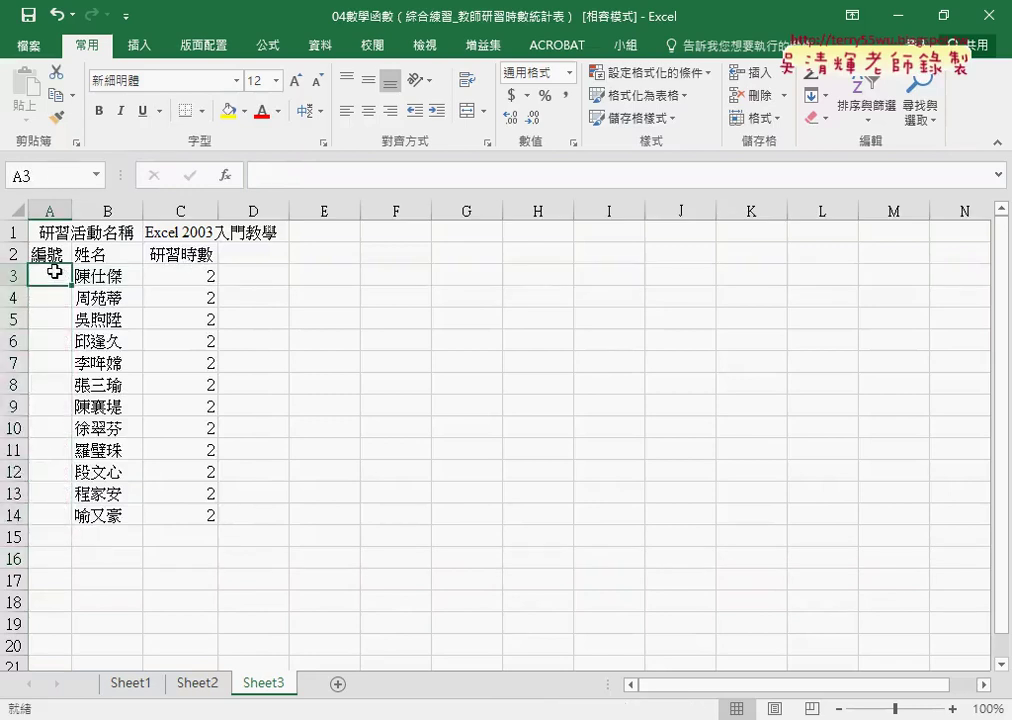
{"action": "type", "text": "1"}
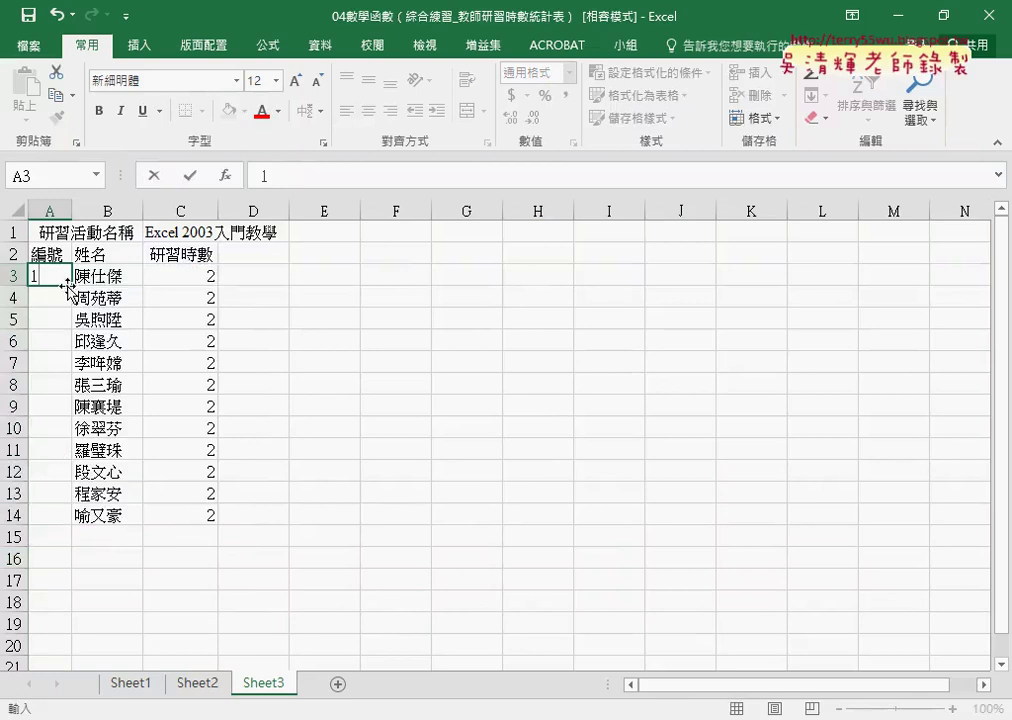
{"action": "left_click_drag", "start_coordinate": [67, 289], "coordinate": [65, 518]}
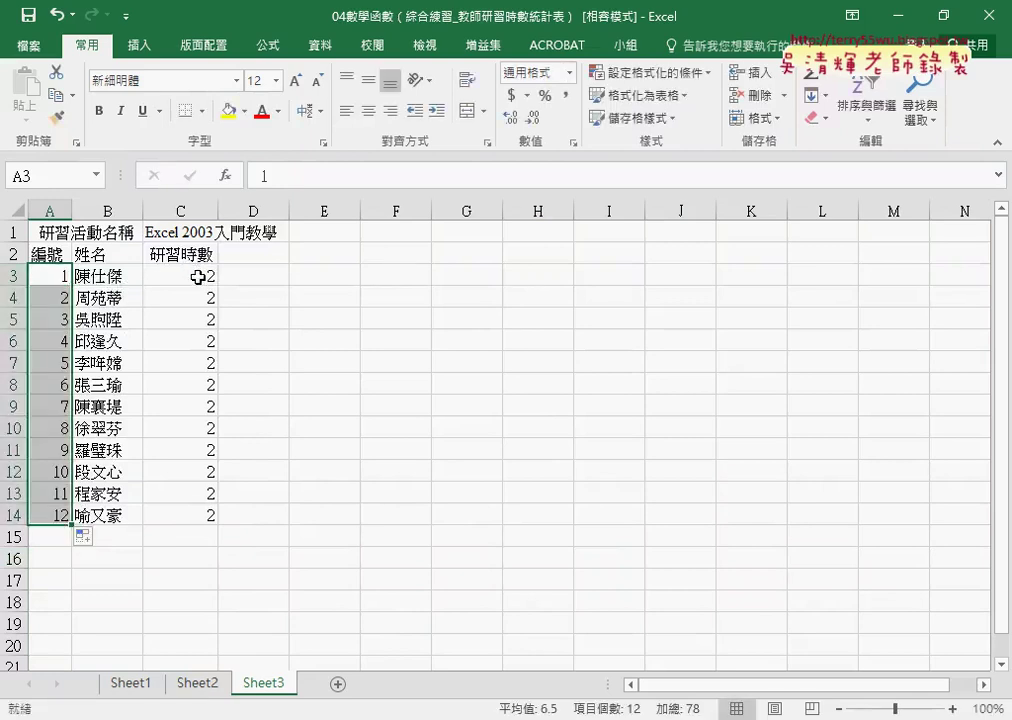
Step: Compare the Sheet2 and Sheet3 training lists, then return to Sheet1's total-hours list
{"action": "left_click", "coordinate": [199, 685]}
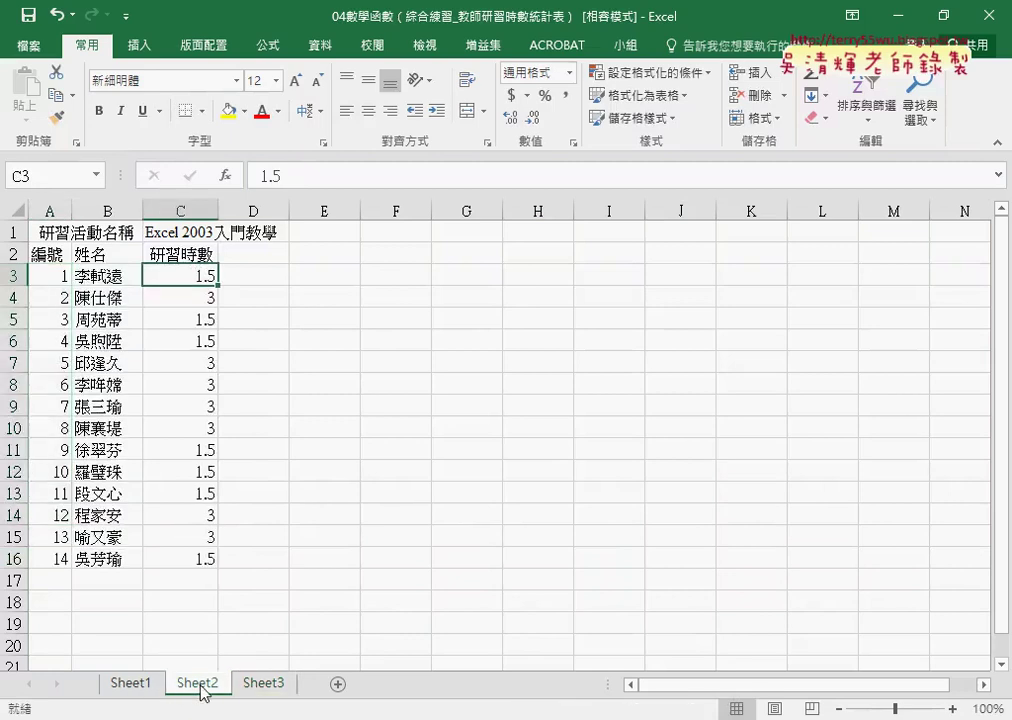
{"action": "left_click", "coordinate": [264, 688]}
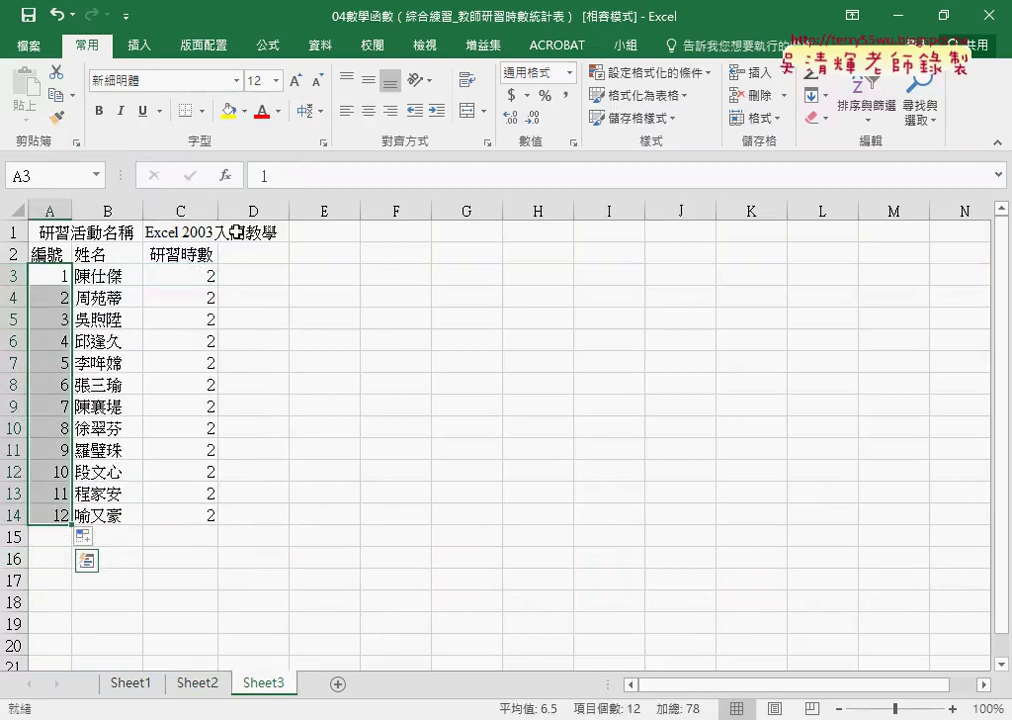
{"action": "left_click", "coordinate": [199, 688]}
{"action": "left_click", "coordinate": [264, 688]}
{"action": "left_click", "coordinate": [131, 690]}
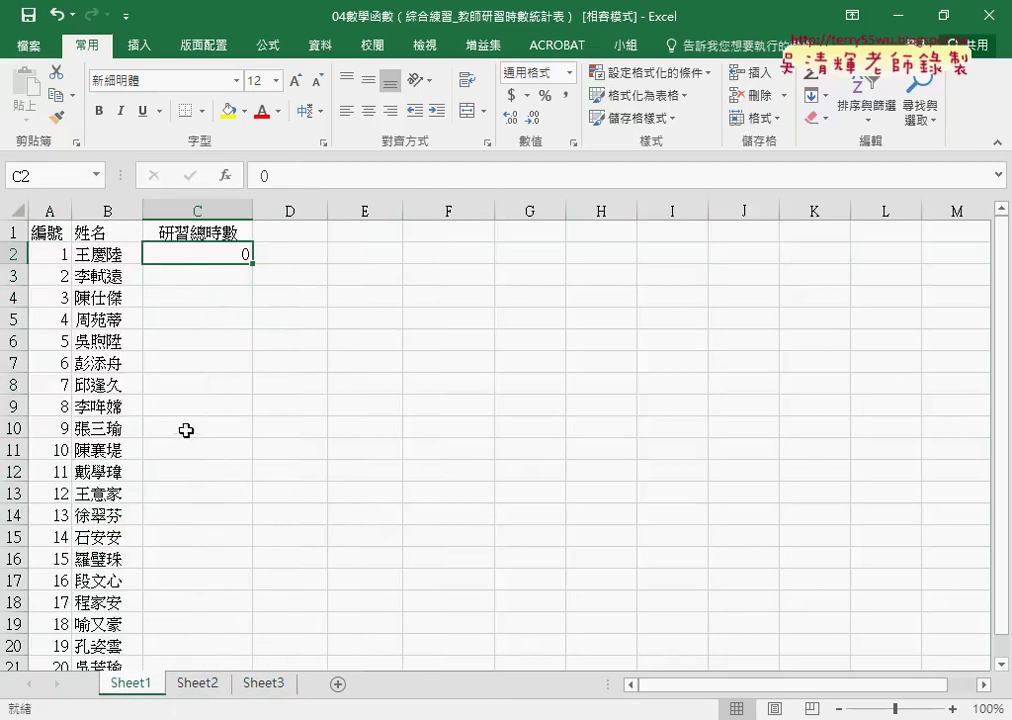
{"action": "scroll", "coordinate": [81, 287], "scroll_direction": "down", "scroll_amount": 1}
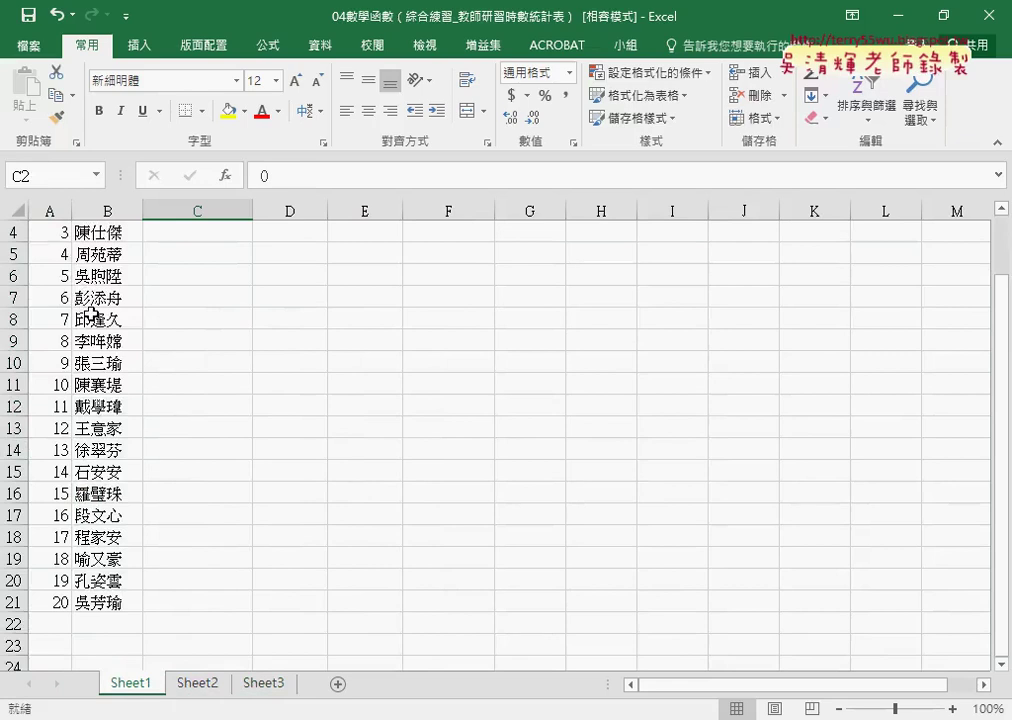
Step: Check the first teacher name on Sheet2 against Sheet1, then select Sheet1's C2
{"action": "left_click", "coordinate": [208, 686]}
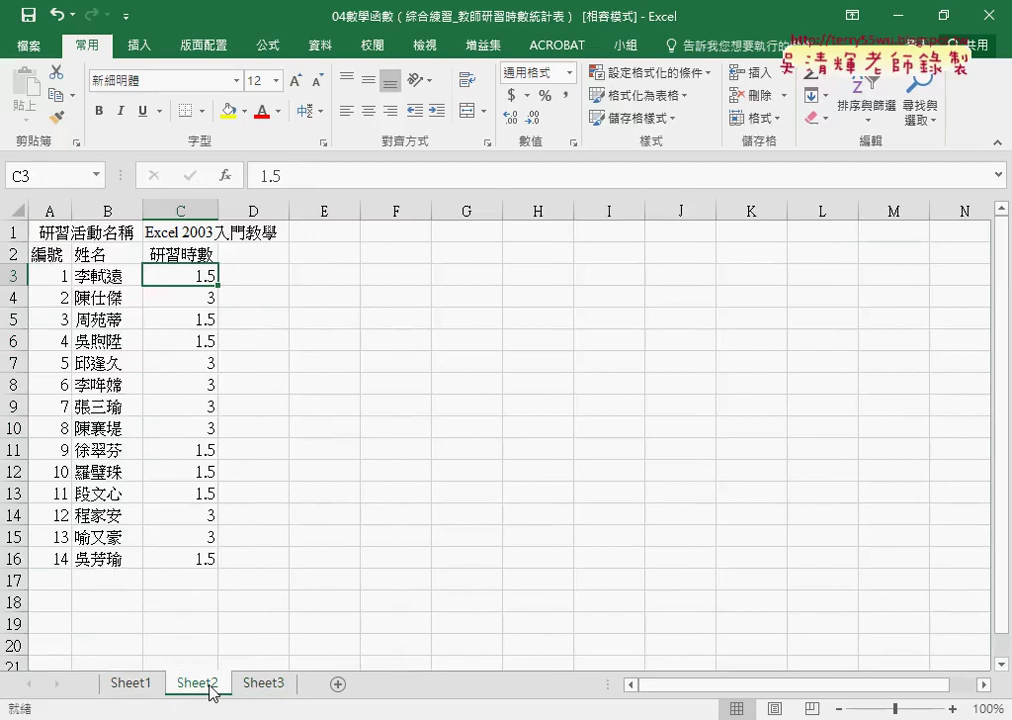
{"action": "left_click", "coordinate": [85, 276]}
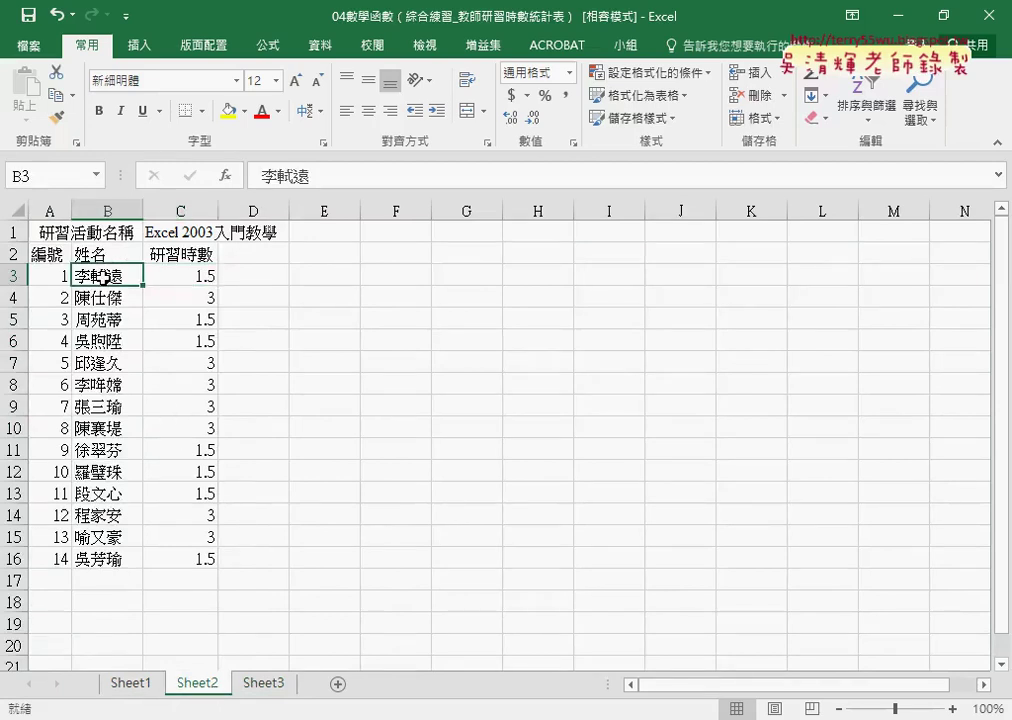
{"action": "left_click", "coordinate": [131, 684]}
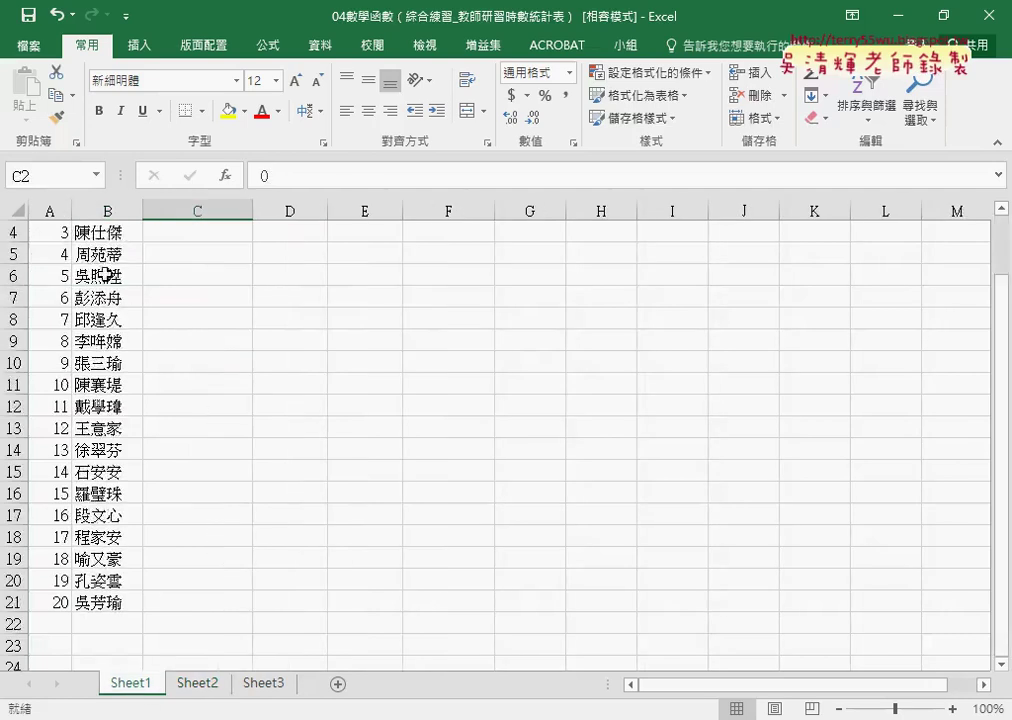
{"action": "scroll", "coordinate": [110, 262], "scroll_direction": "up", "scroll_amount": 1}
{"action": "left_click", "coordinate": [110, 256]}
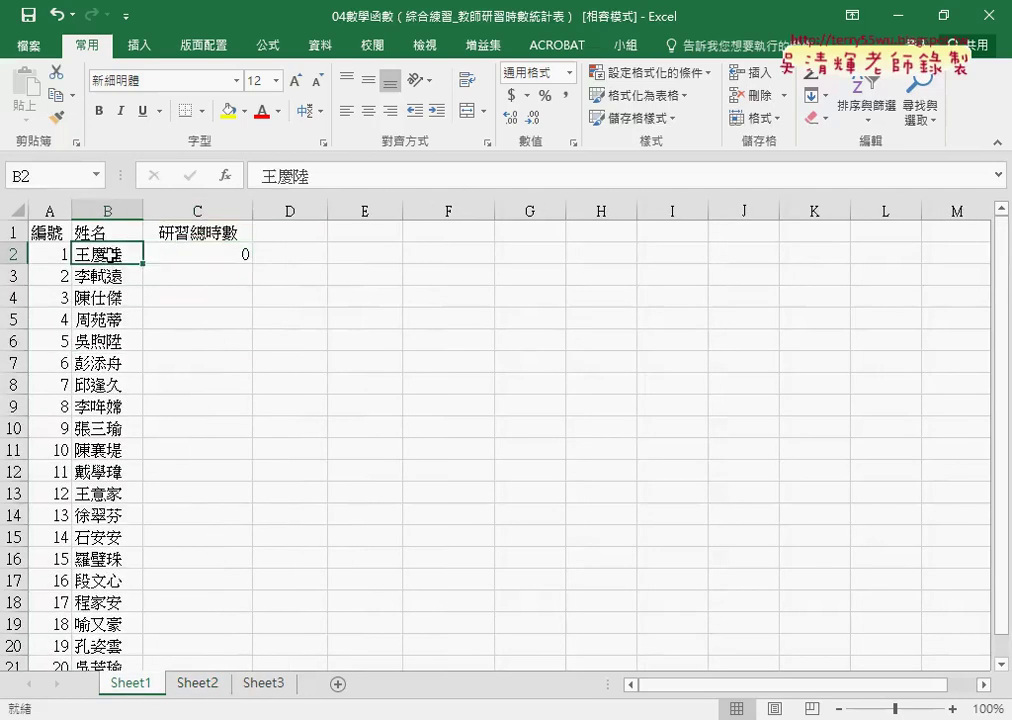
{"action": "left_click", "coordinate": [212, 257]}
Step: Insert the SUMIF function into C2 from the Math & Trig category
{"action": "left_click", "coordinate": [225, 175]}
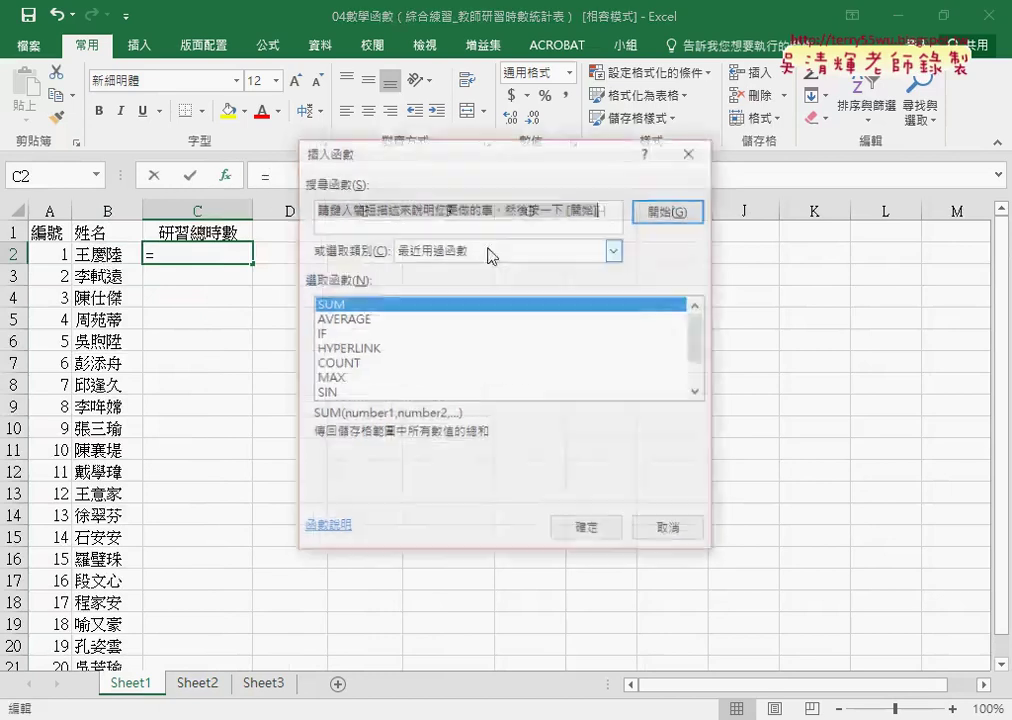
{"action": "left_click", "coordinate": [613, 250]}
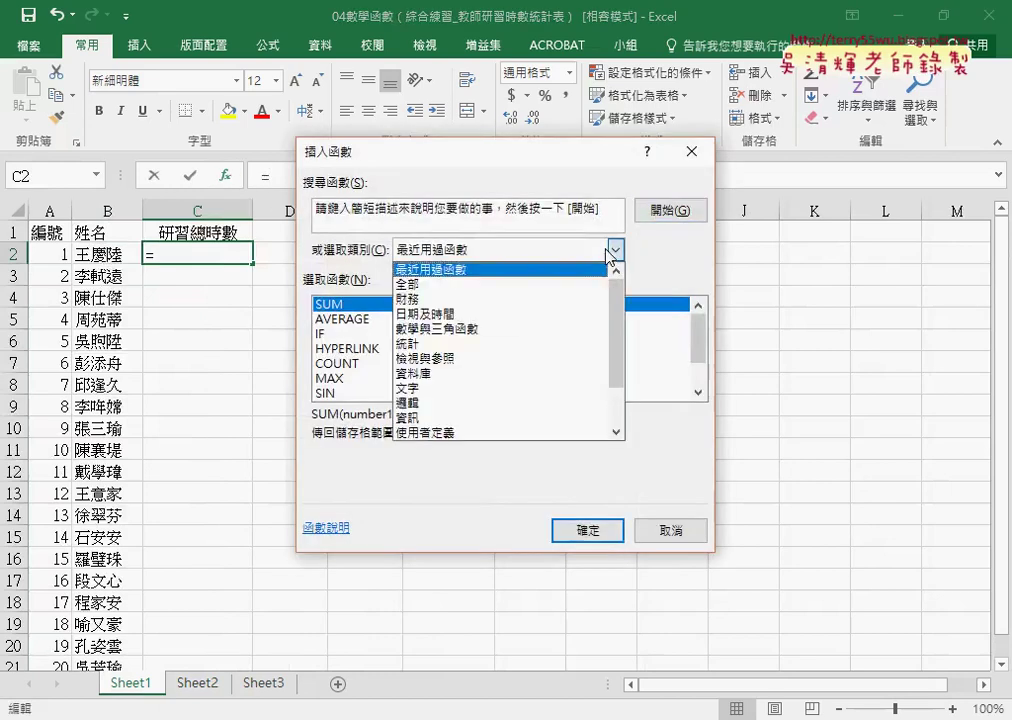
{"action": "left_click", "coordinate": [577, 329]}
{"action": "left_click_drag", "start_coordinate": [699, 329], "coordinate": [700, 375]}
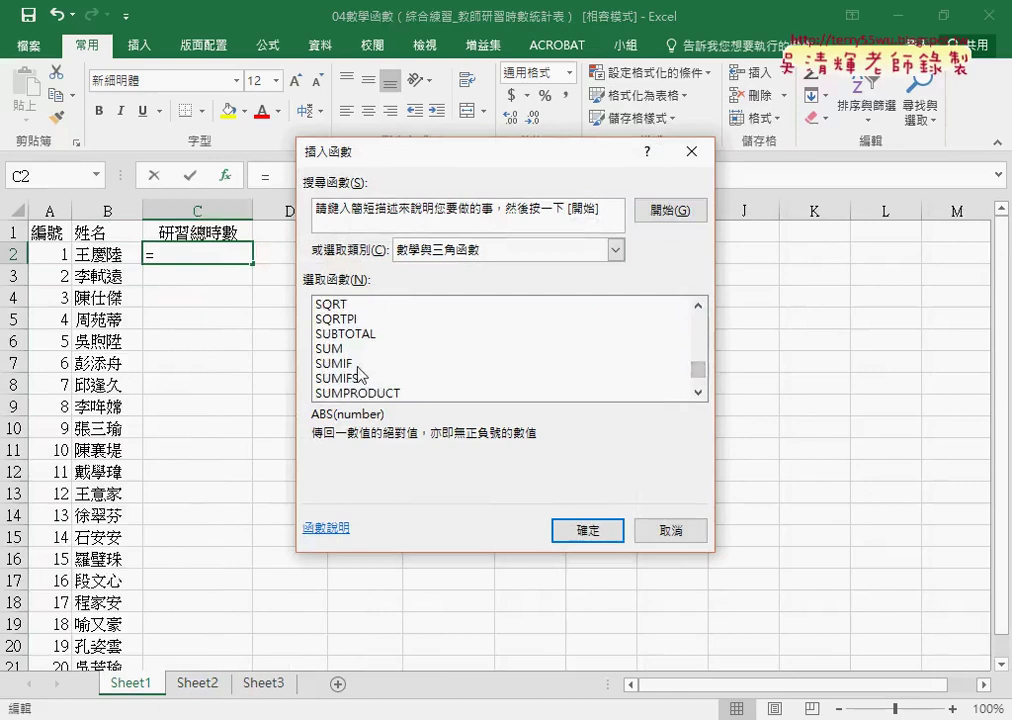
{"action": "left_click", "coordinate": [660, 364]}
{"action": "left_click", "coordinate": [600, 531]}
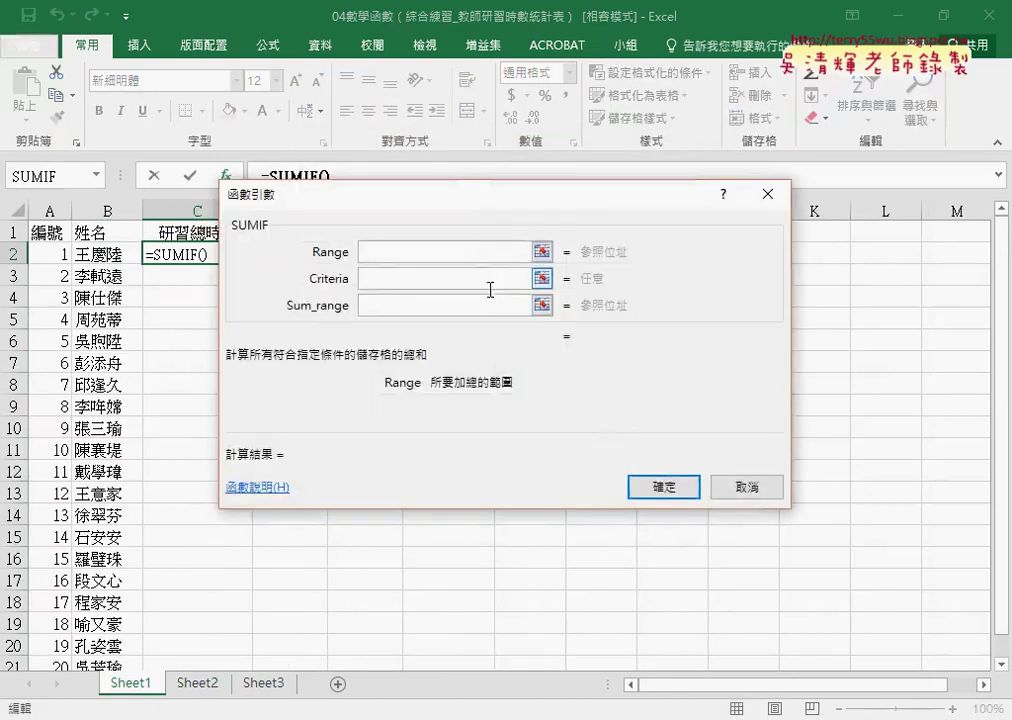
Step: Review the explanations of SUMIF's Range and Sum_range arguments
{"action": "left_click_drag", "start_coordinate": [458, 203], "coordinate": [543, 178]}
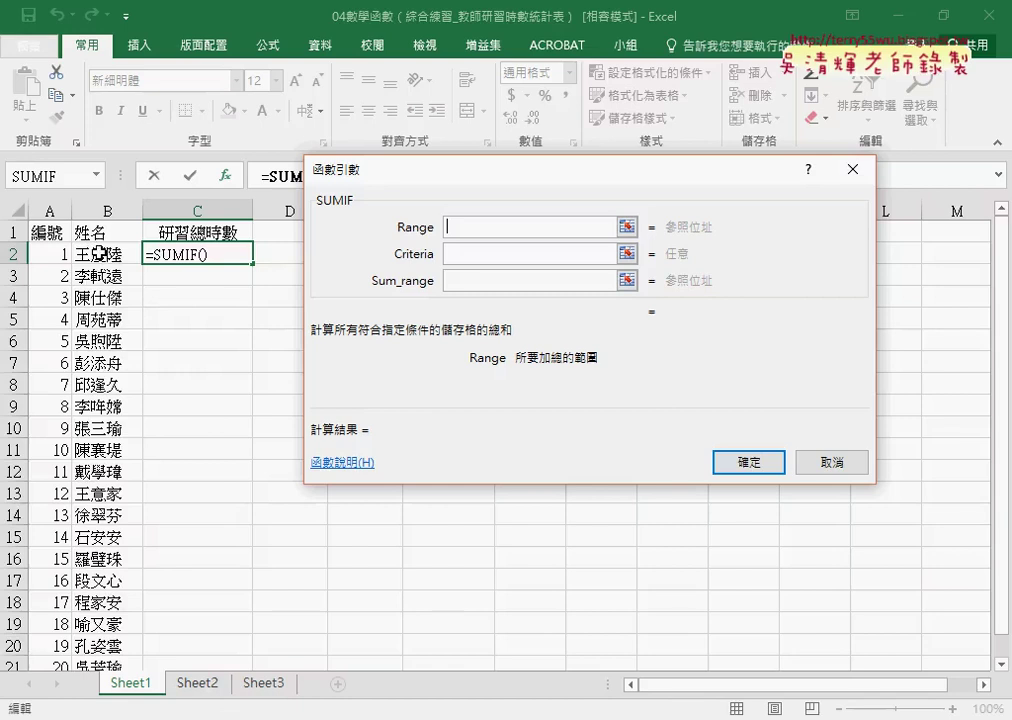
{"action": "left_click", "coordinate": [470, 281]}
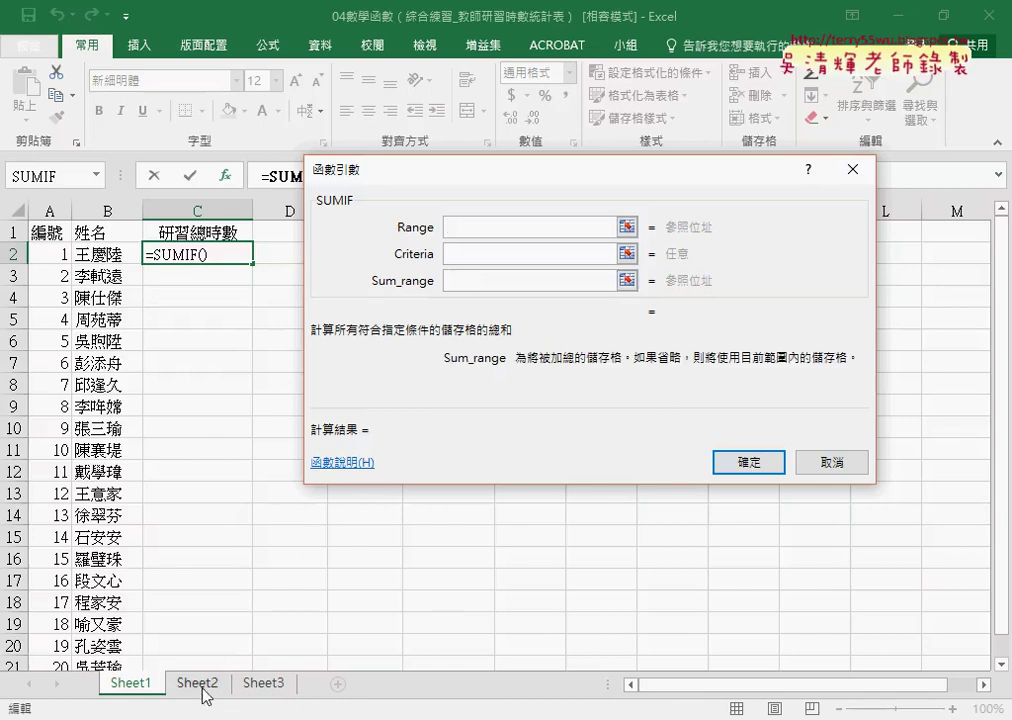
{"action": "left_click", "coordinate": [452, 227]}
{"action": "left_click", "coordinate": [455, 281]}
Step: Cancel the SUMIF setup and flip through Sheet2, Sheet3, Sheet1 and Sheet2, ending on Sheet3
{"action": "left_click", "coordinate": [829, 462]}
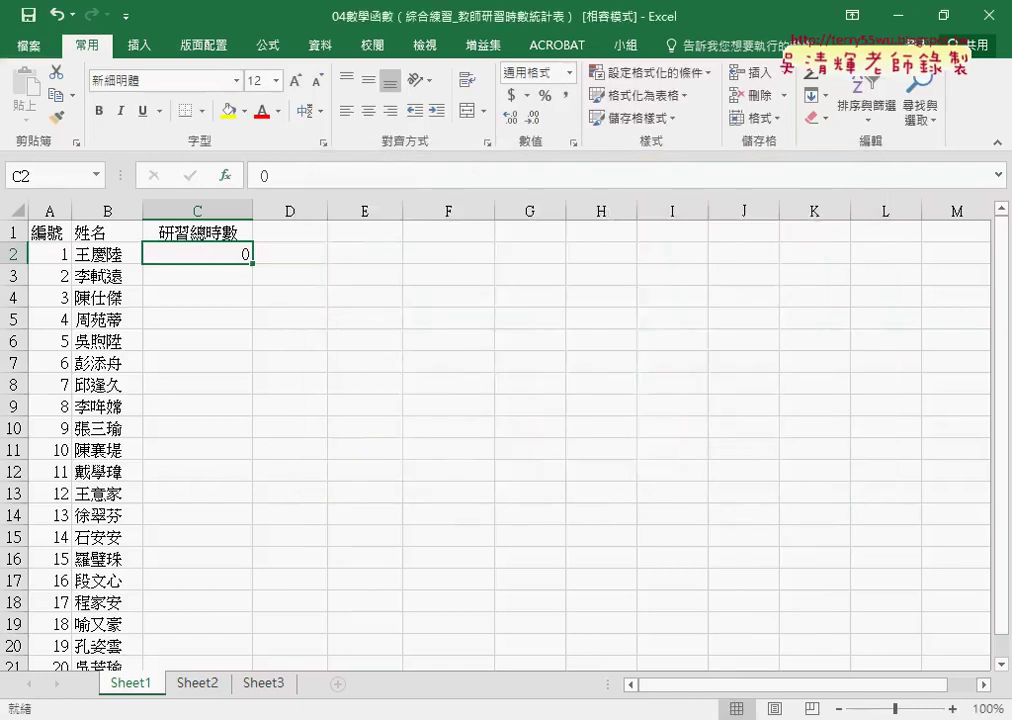
{"action": "left_click", "coordinate": [186, 684]}
{"action": "left_click", "coordinate": [264, 684]}
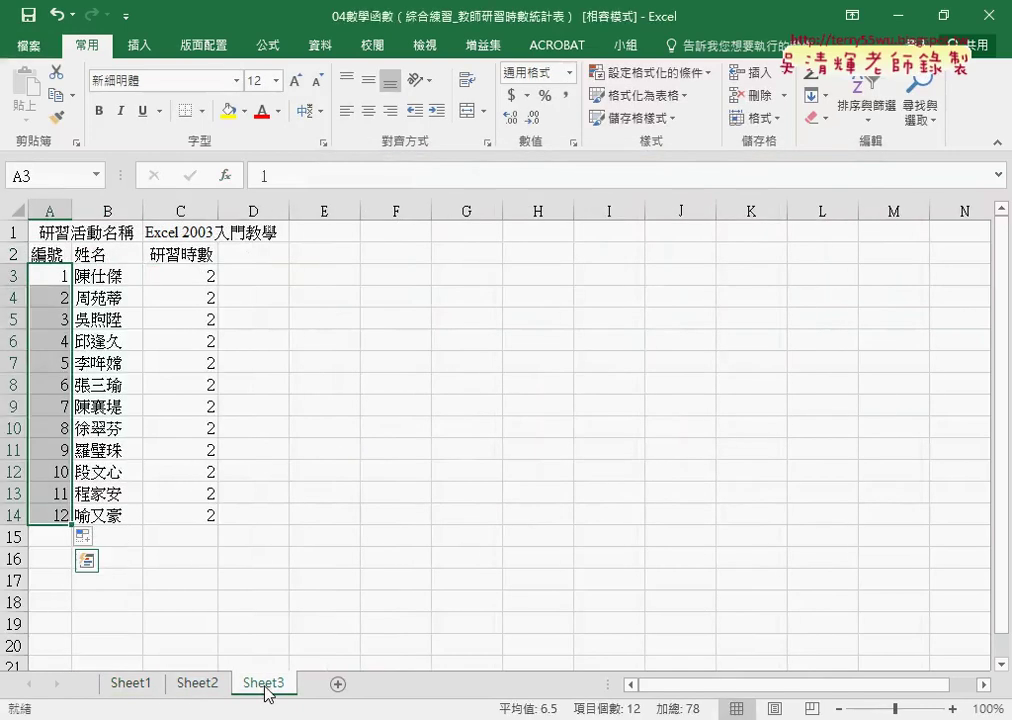
{"action": "left_click", "coordinate": [129, 688]}
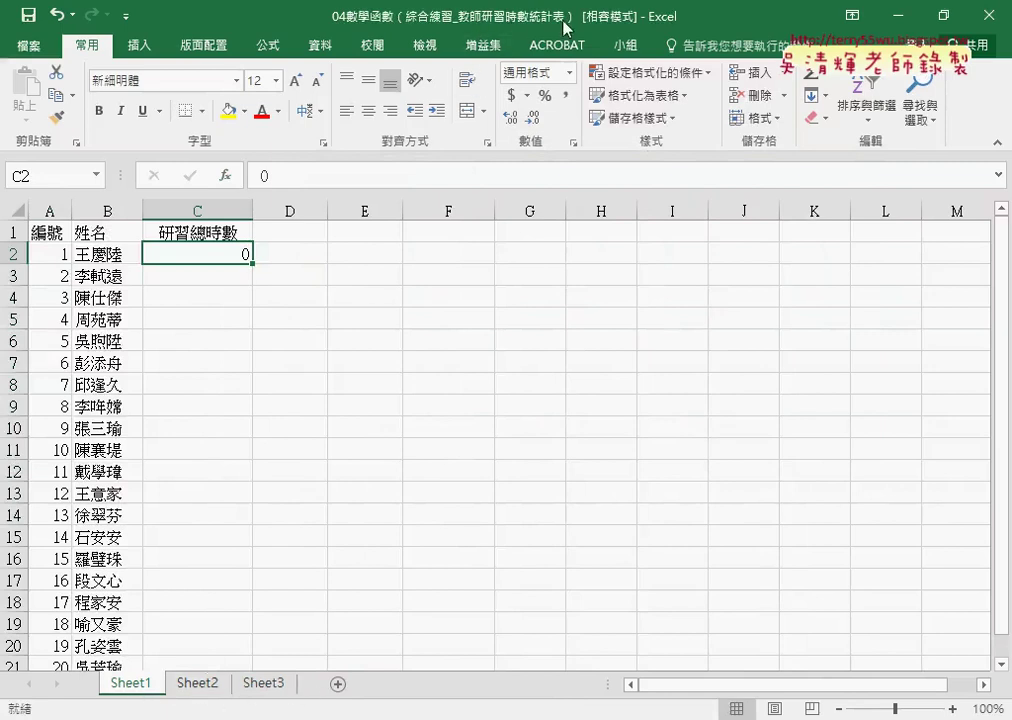
{"action": "left_click", "coordinate": [197, 686]}
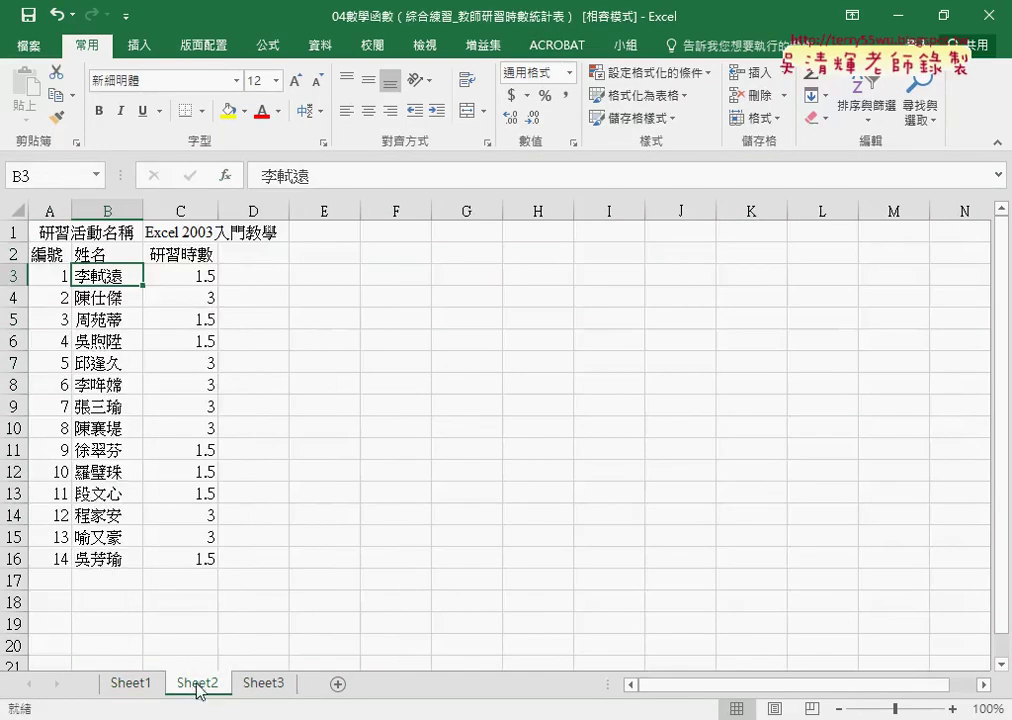
{"action": "left_click", "coordinate": [256, 685]}
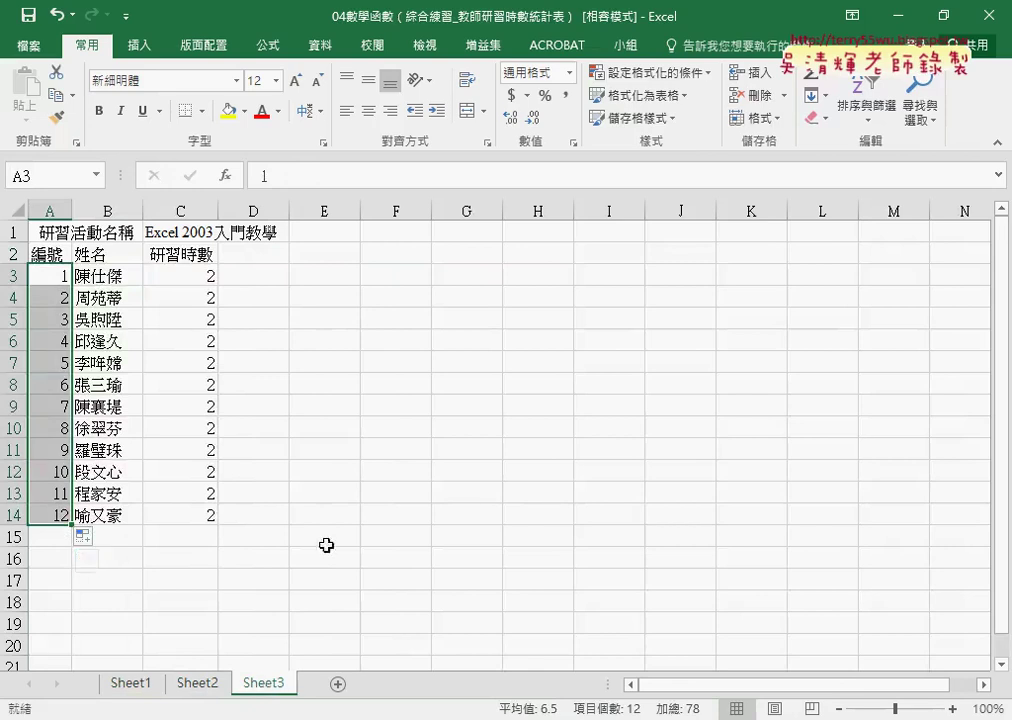
Step: On Sheet3, select the course name in C1 and the training hours C3:C14
{"action": "left_click", "coordinate": [152, 232]}
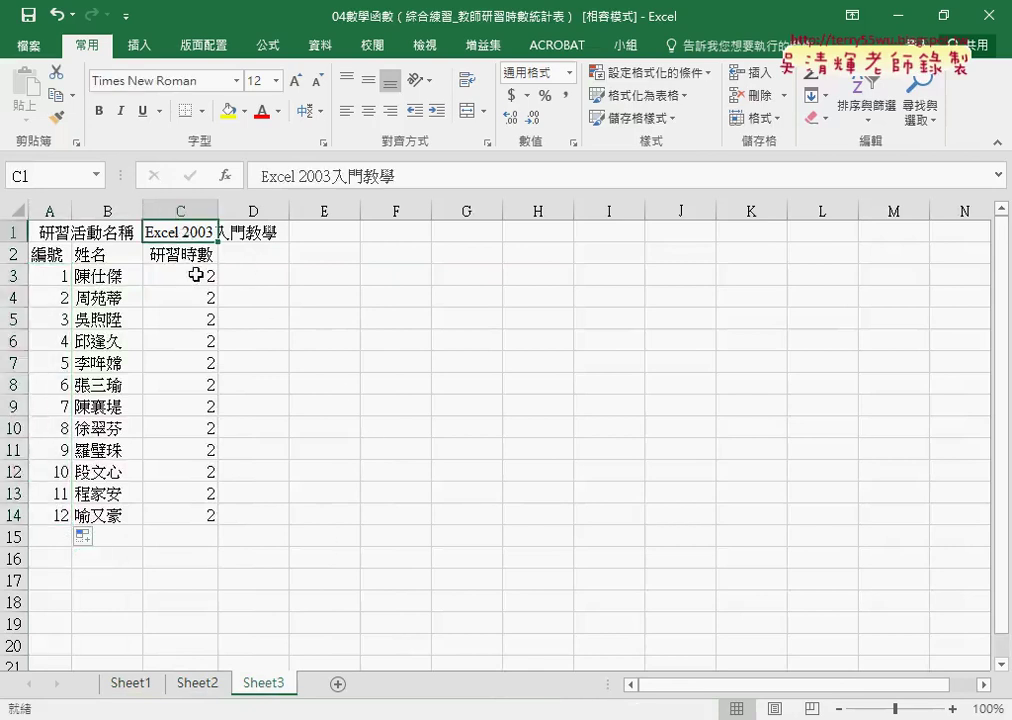
{"action": "left_click_drag", "start_coordinate": [200, 274], "coordinate": [203, 514]}
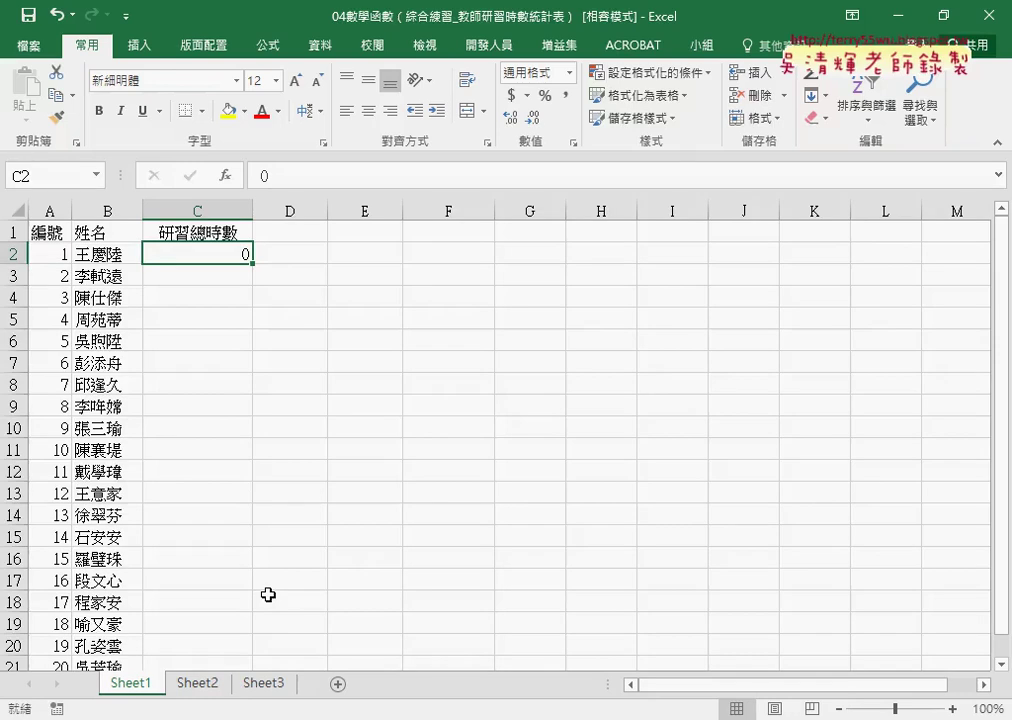
Step: Select Sheet2's data block A3:C16, then Sheet3's course title in C1
{"action": "left_click", "coordinate": [195, 688]}
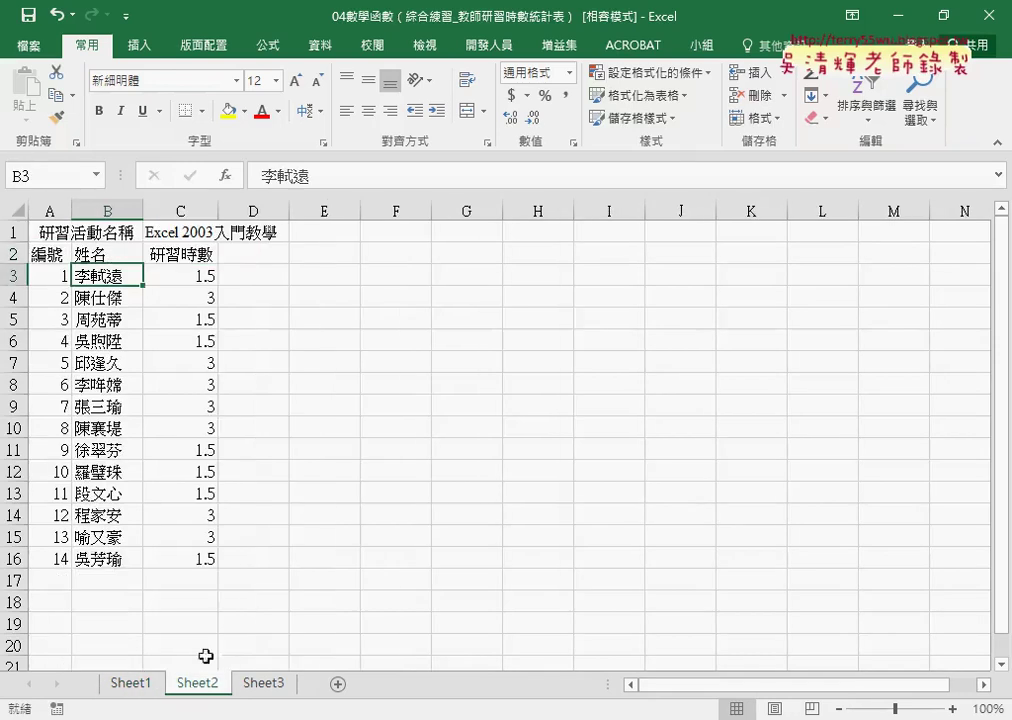
{"action": "mouse_move", "coordinate": [40, 275]}
{"action": "left_mouse_down"}
{"action": "mouse_move", "coordinate": [196, 568]}
{"action": "mouse_move", "coordinate": [196, 550]}
{"action": "left_mouse_up"}
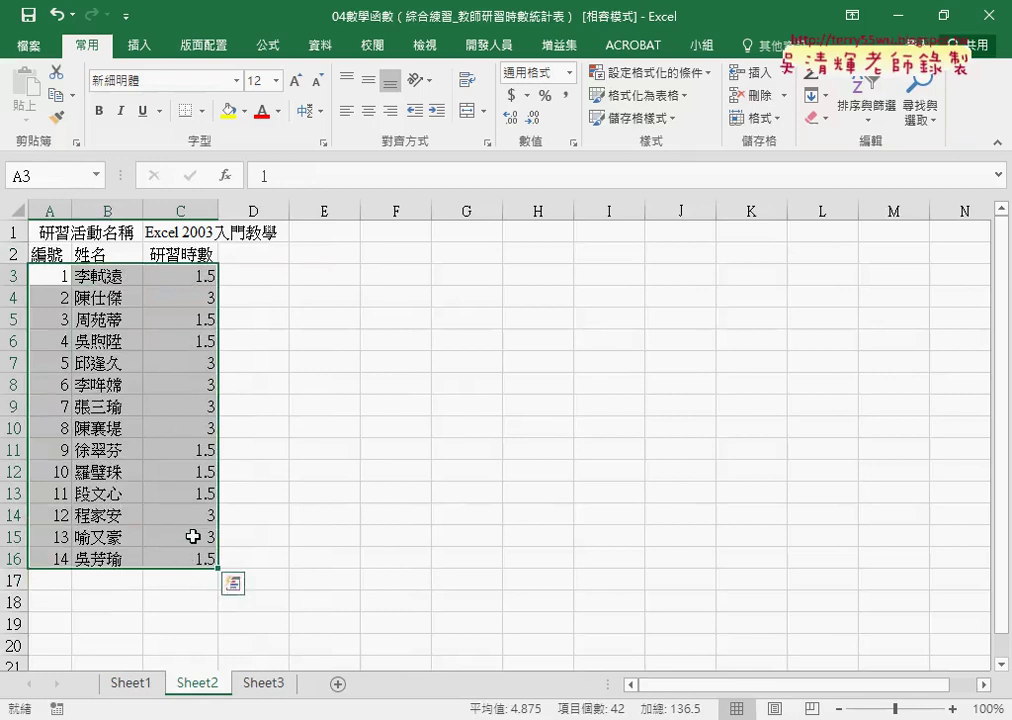
{"action": "left_click", "coordinate": [265, 688]}
{"action": "left_click", "coordinate": [158, 232]}
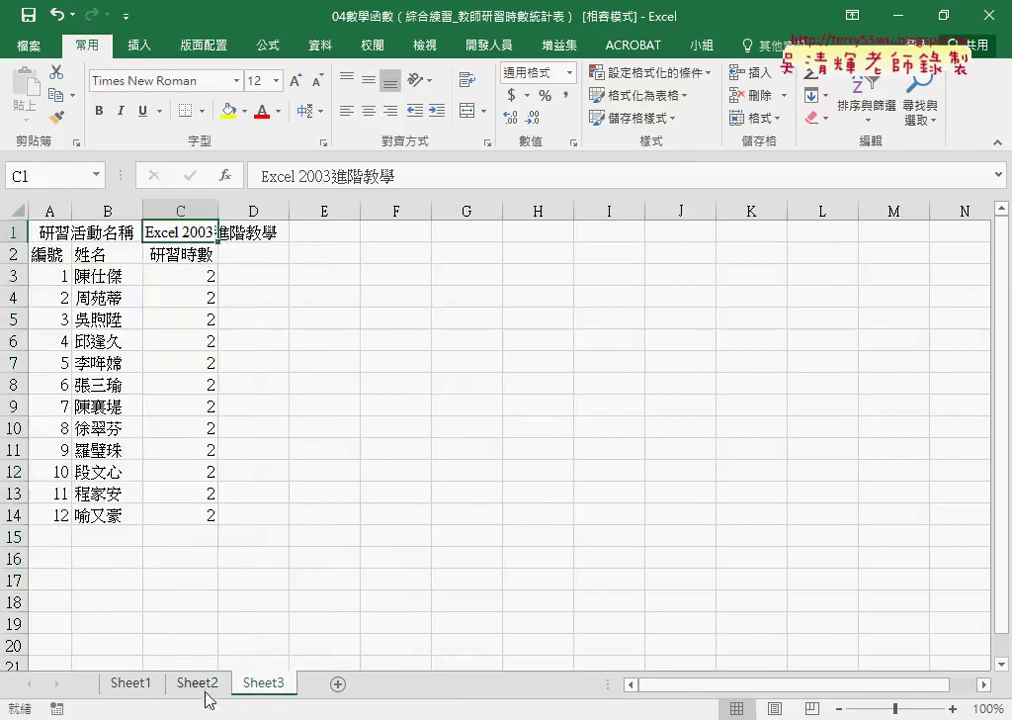
Step: Back on Sheet2, check that serial numbers A3:A16 run from 1 to 14
{"action": "left_click", "coordinate": [209, 688]}
{"action": "left_click", "coordinate": [258, 688]}
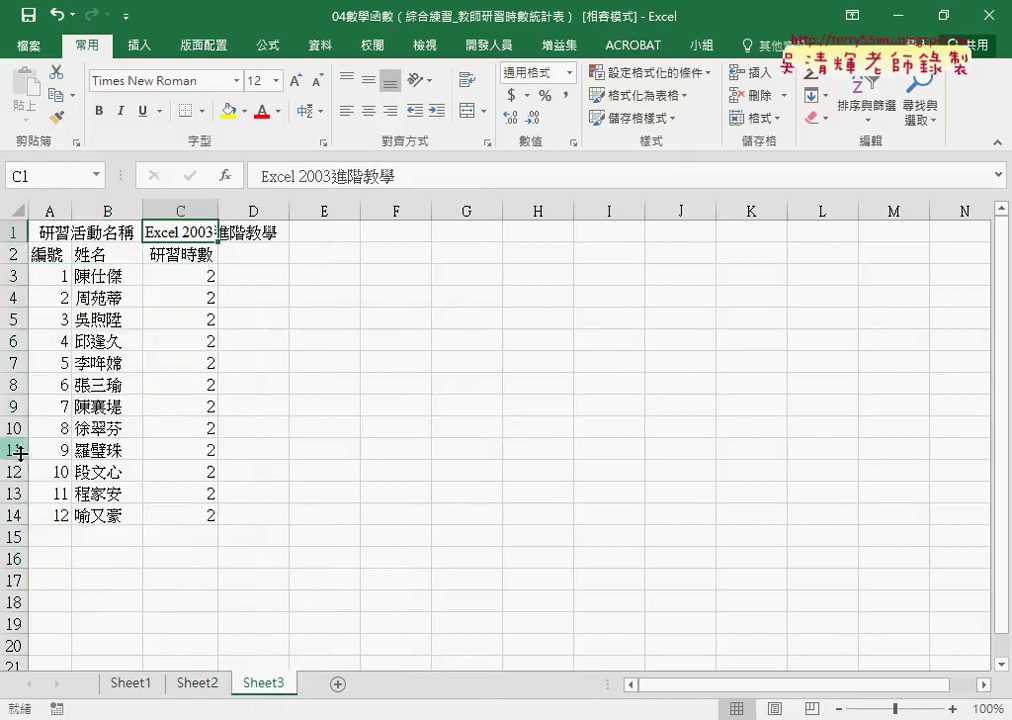
{"action": "left_click", "coordinate": [209, 688]}
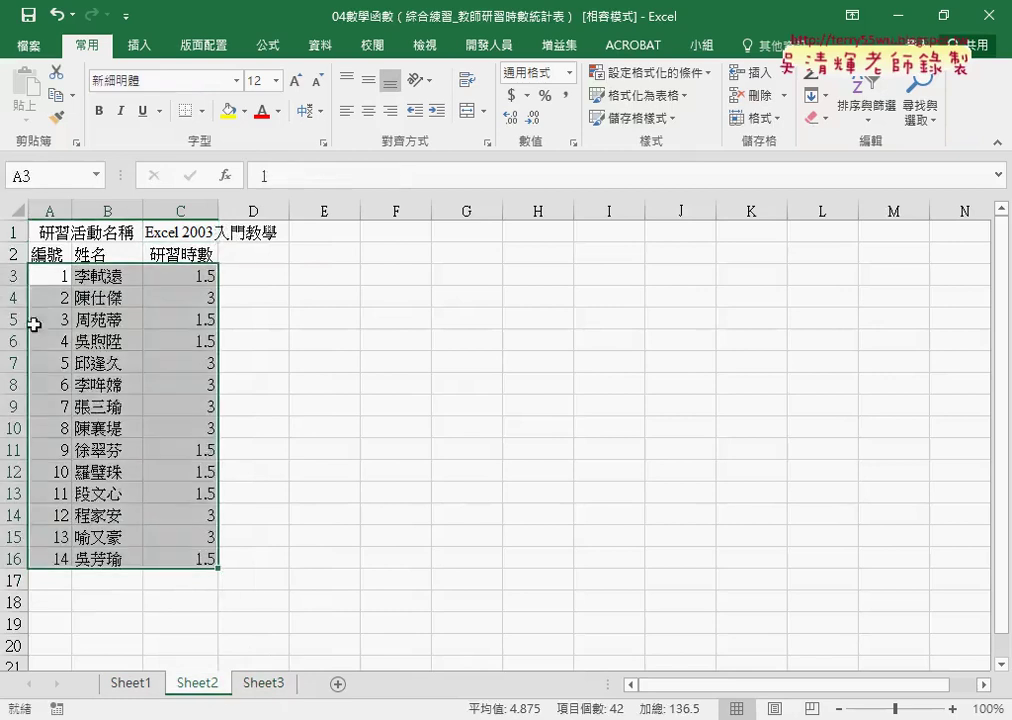
{"action": "left_click", "coordinate": [12, 275]}
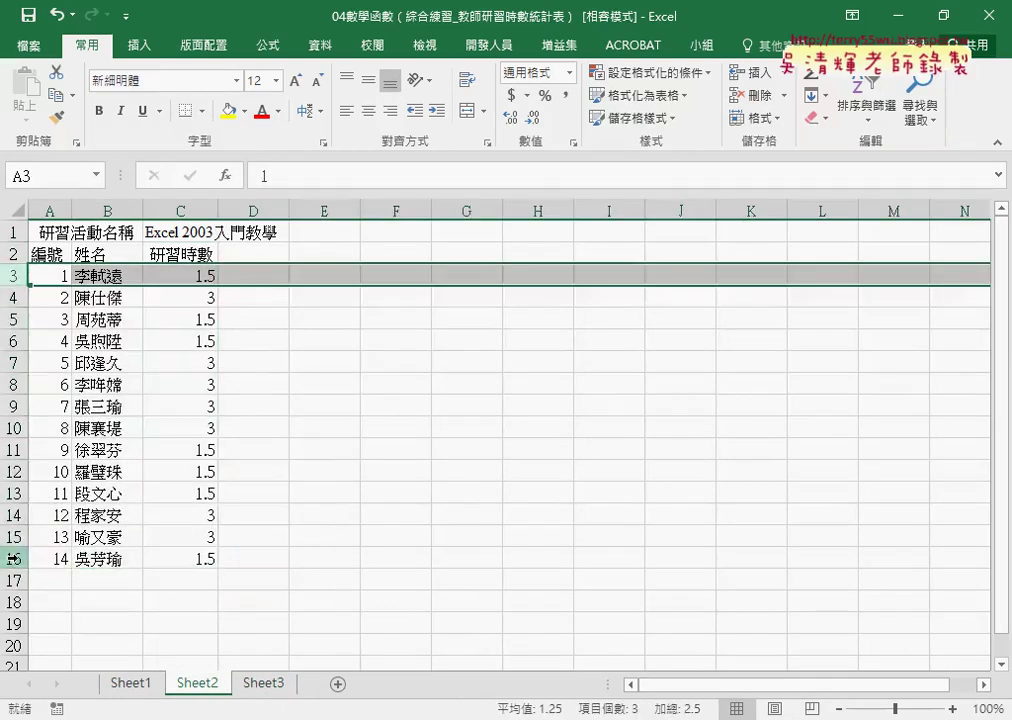
{"action": "left_click", "coordinate": [12, 558]}
{"action": "left_click_drag", "start_coordinate": [55, 276], "coordinate": [63, 549]}
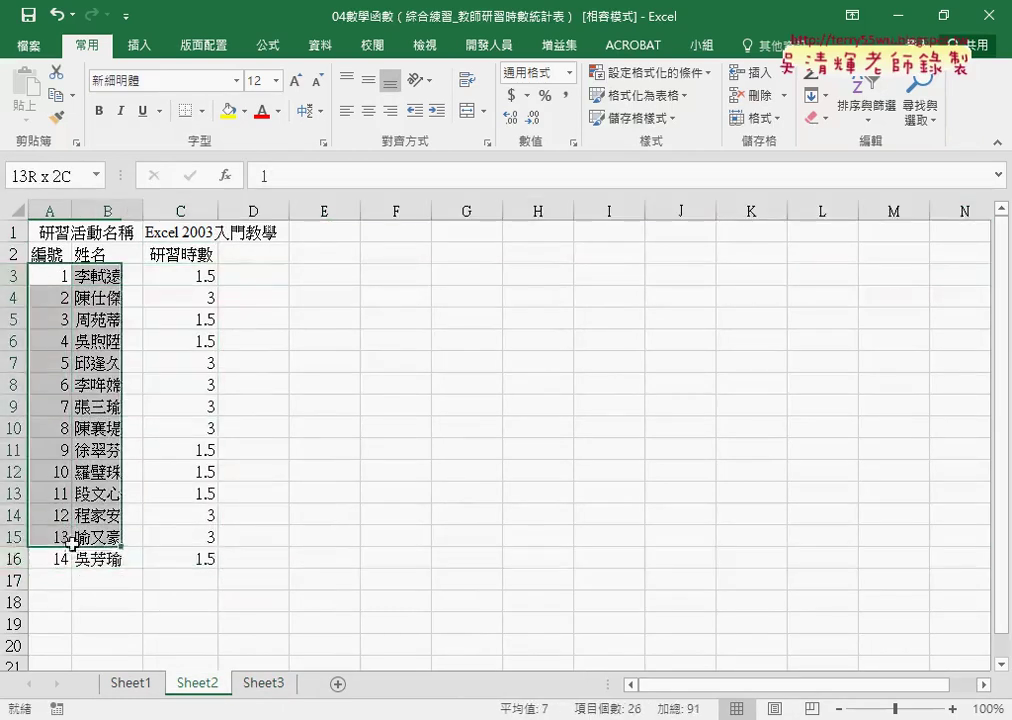
Step: Fill Sheet3's serial numbers from A3 down to A14 as 1 to 12
{"action": "left_click", "coordinate": [266, 683]}
{"action": "left_click", "coordinate": [58, 278]}
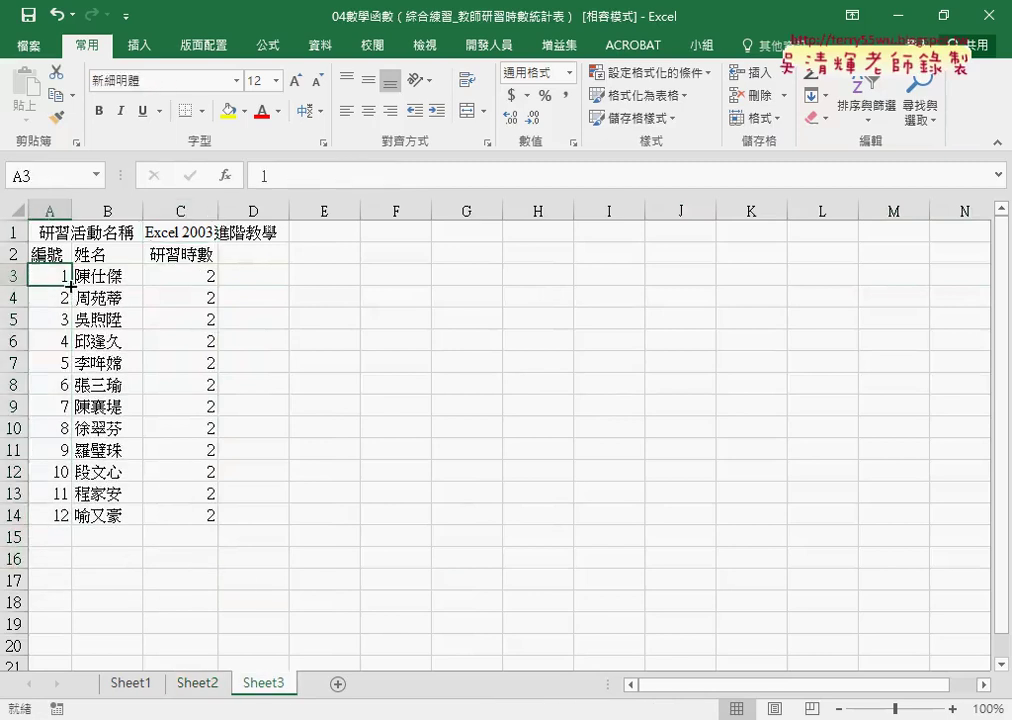
{"action": "left_click_drag", "start_coordinate": [71, 285], "coordinate": [67, 519]}
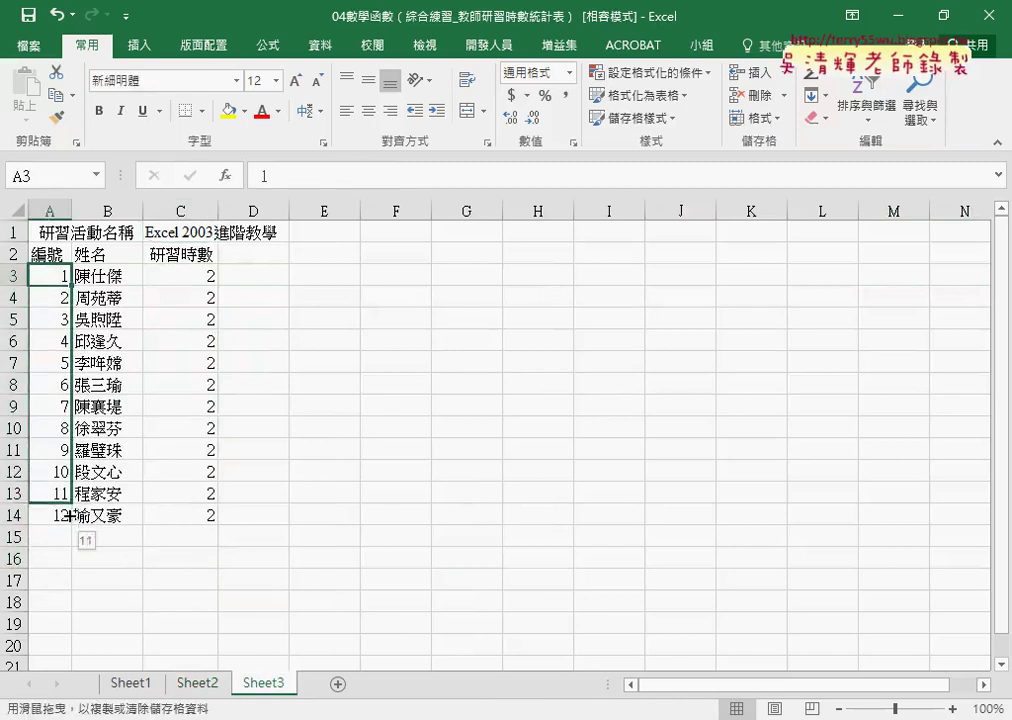
Step: Clear C4:C14 and copy the 2-hour value from C3 down to C14
{"action": "left_click", "coordinate": [207, 275]}
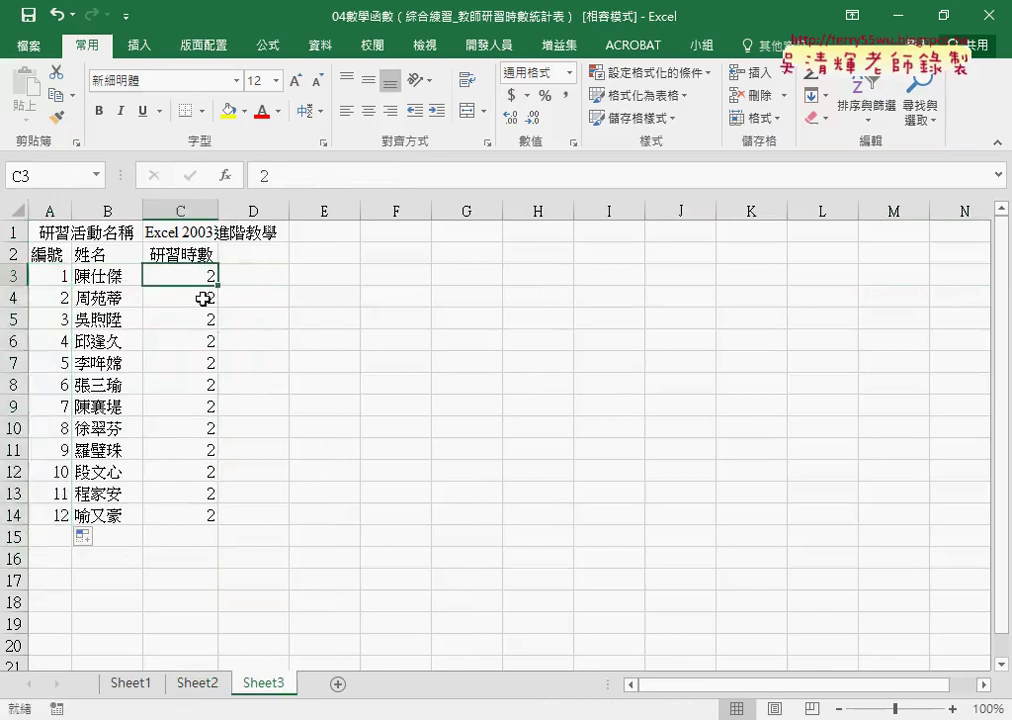
{"action": "left_click_drag", "start_coordinate": [203, 296], "coordinate": [190, 513]}
{"action": "key", "text": "Delete"}
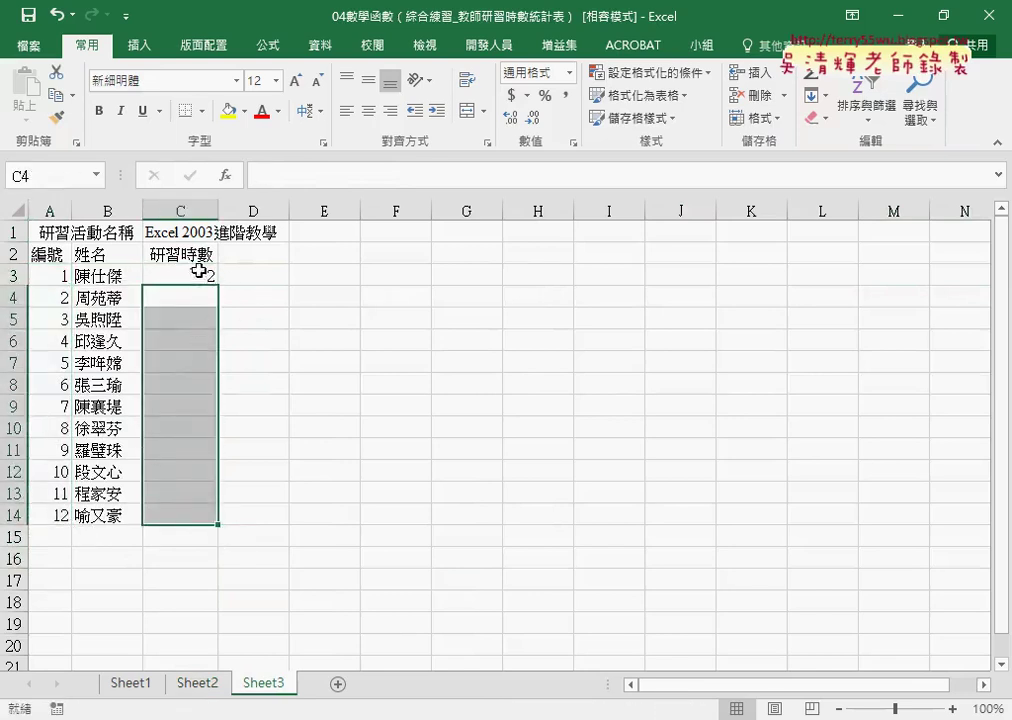
{"action": "left_click", "coordinate": [210, 273]}
{"action": "left_click_drag", "start_coordinate": [217, 285], "coordinate": [211, 522]}
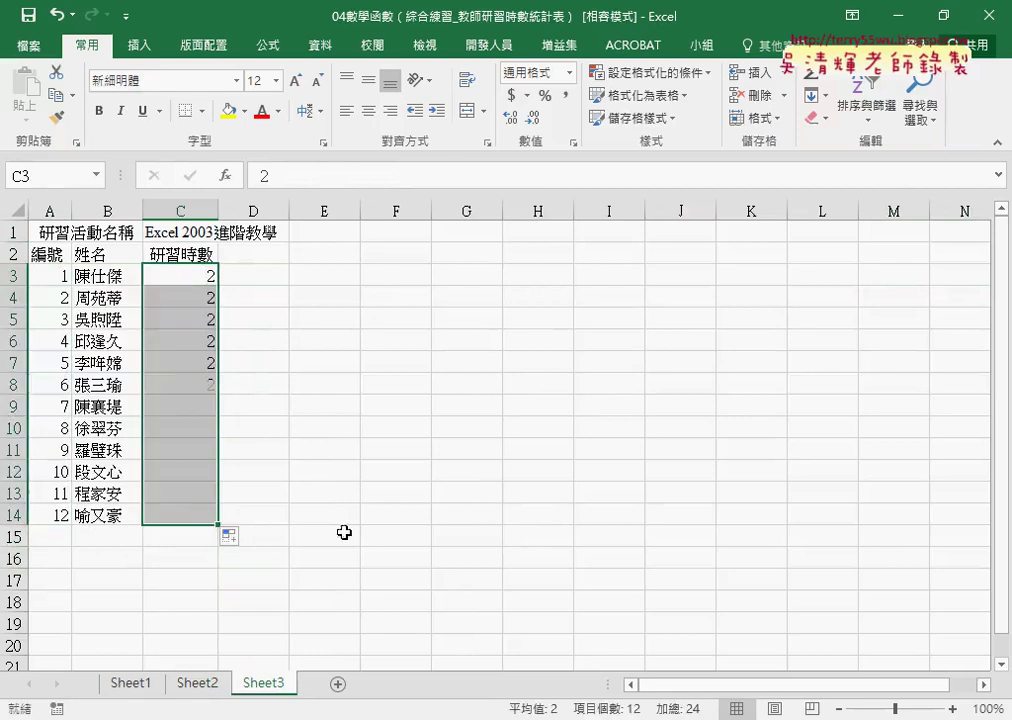
Step: Check Sheet3's course title, compare it with Sheet2, then go to Sheet1
{"action": "left_click", "coordinate": [203, 232]}
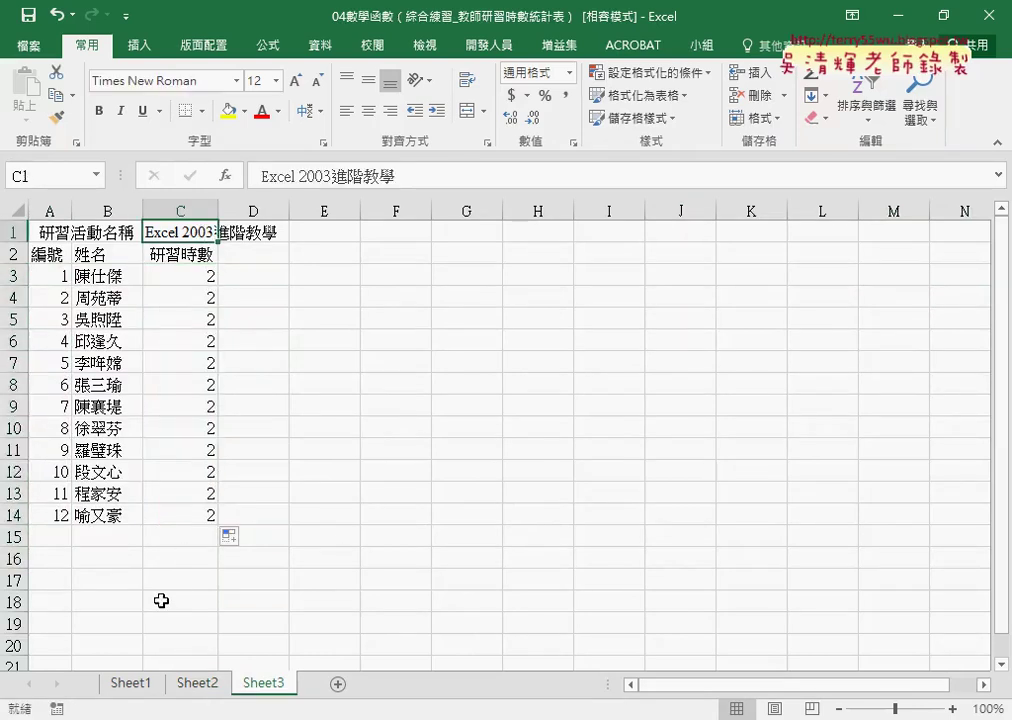
{"action": "left_click", "coordinate": [199, 685]}
{"action": "left_click", "coordinate": [265, 686]}
{"action": "left_click", "coordinate": [205, 683]}
{"action": "left_click", "coordinate": [273, 686]}
{"action": "left_click", "coordinate": [130, 684]}
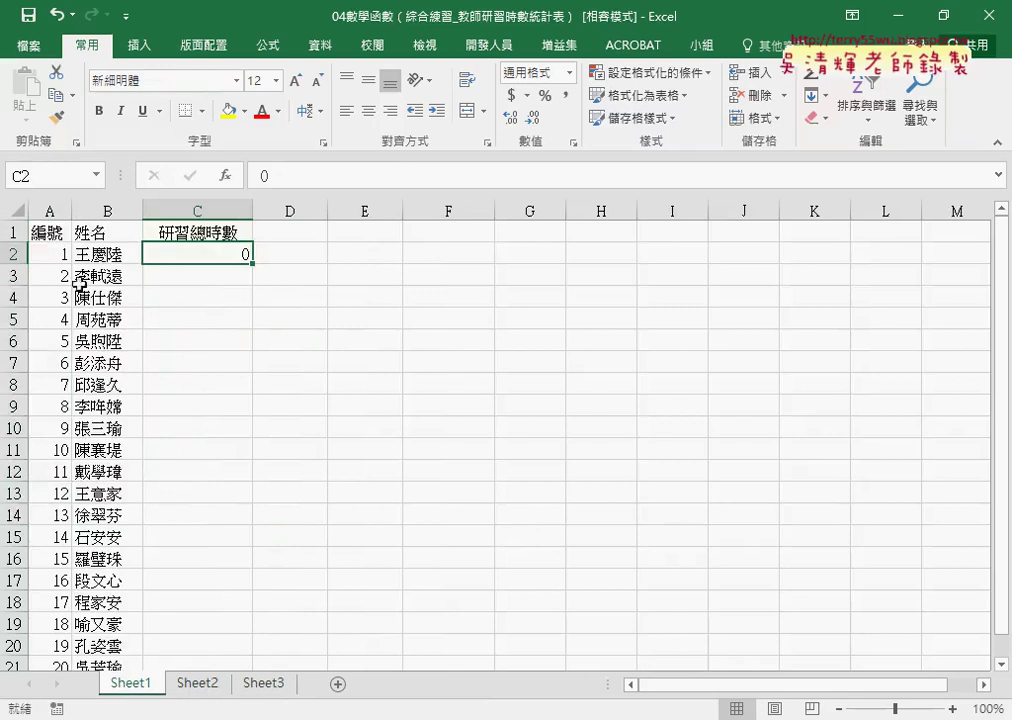
Step: Select Sheet1's C2 and insert SUMIF through fx to open its Function Arguments
{"action": "scroll", "coordinate": [70, 210], "scroll_direction": "down", "scroll_amount": 1}
{"action": "scroll", "coordinate": [248, 220], "scroll_direction": "up", "scroll_amount": 1}
{"action": "left_click", "coordinate": [237, 278]}
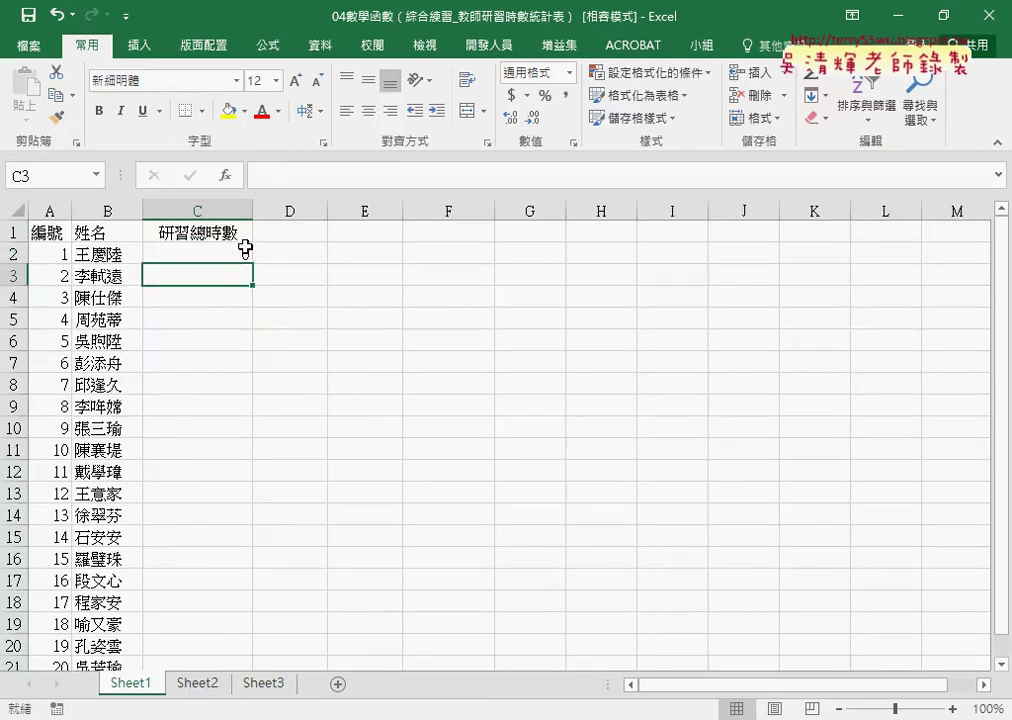
{"action": "left_click", "coordinate": [244, 250]}
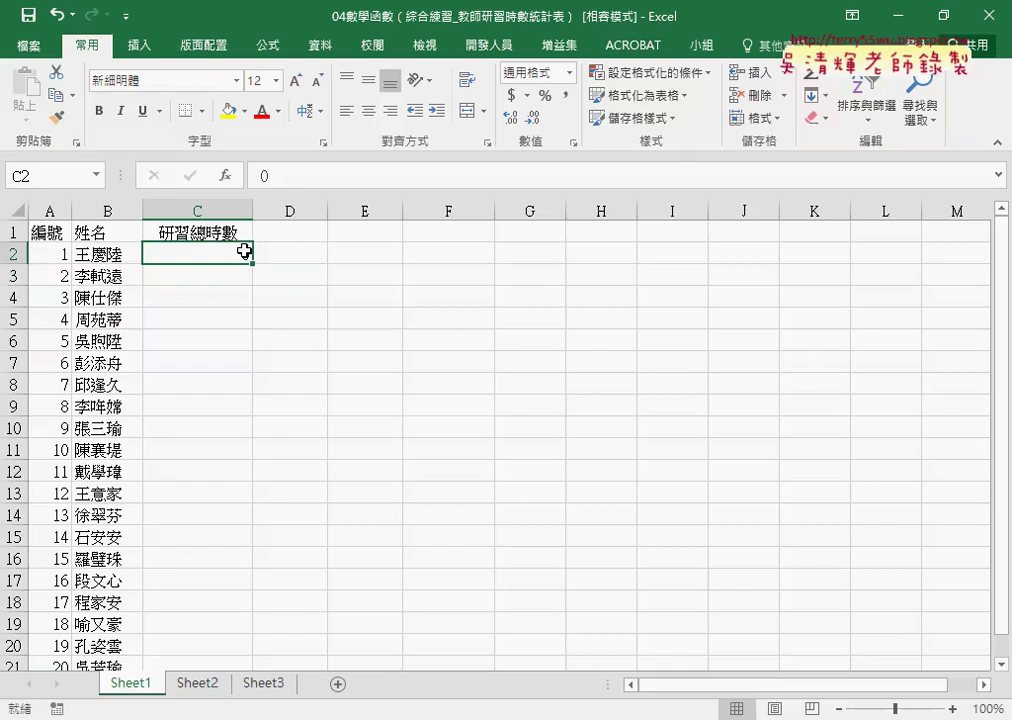
{"action": "left_click", "coordinate": [225, 175]}
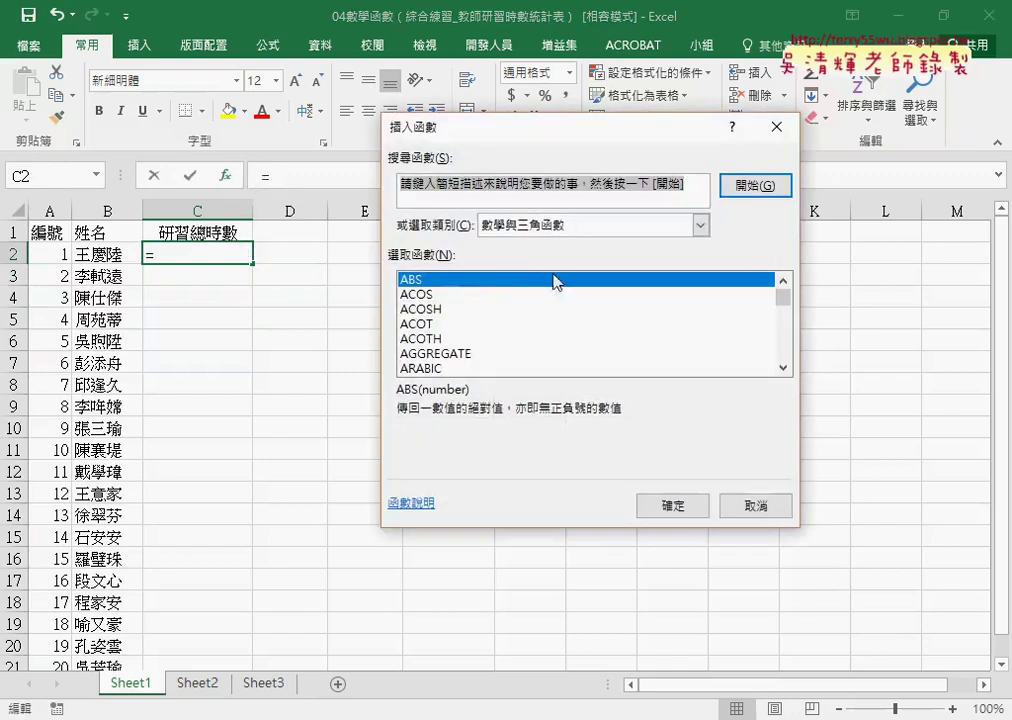
{"action": "left_click_drag", "start_coordinate": [783, 297], "coordinate": [788, 353]}
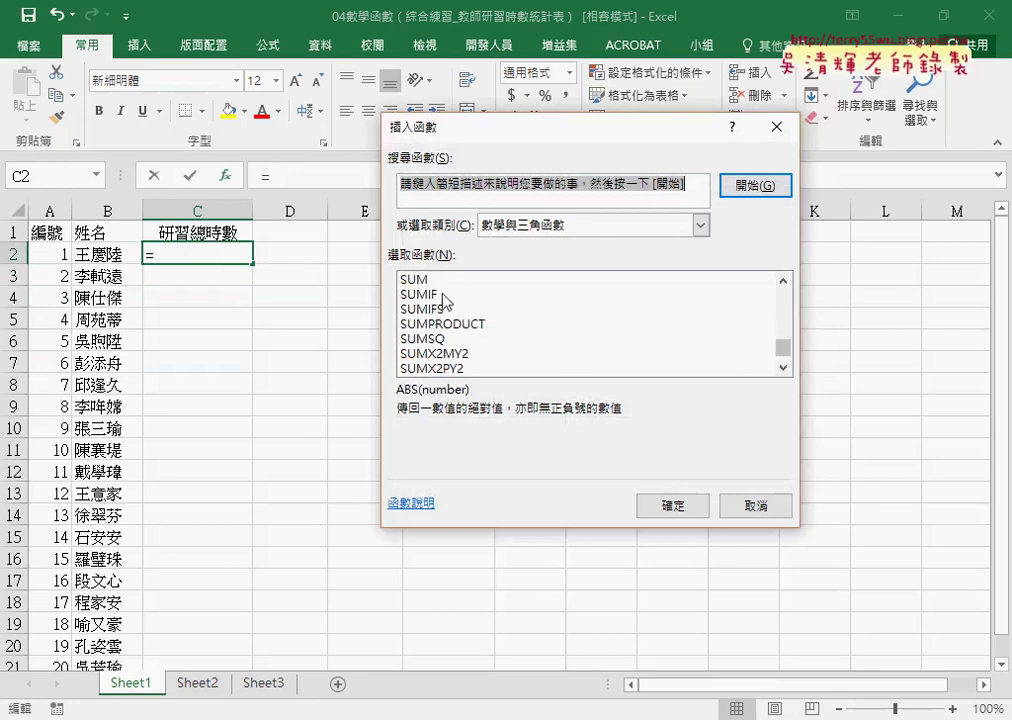
{"action": "left_click", "coordinate": [445, 296]}
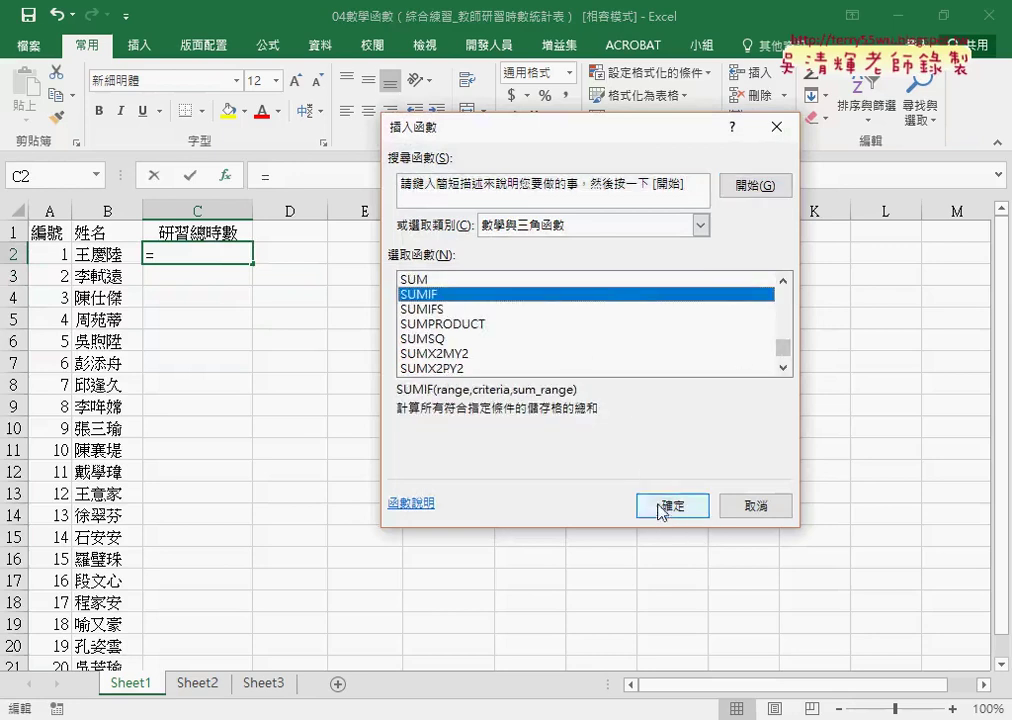
{"action": "left_click", "coordinate": [662, 508]}
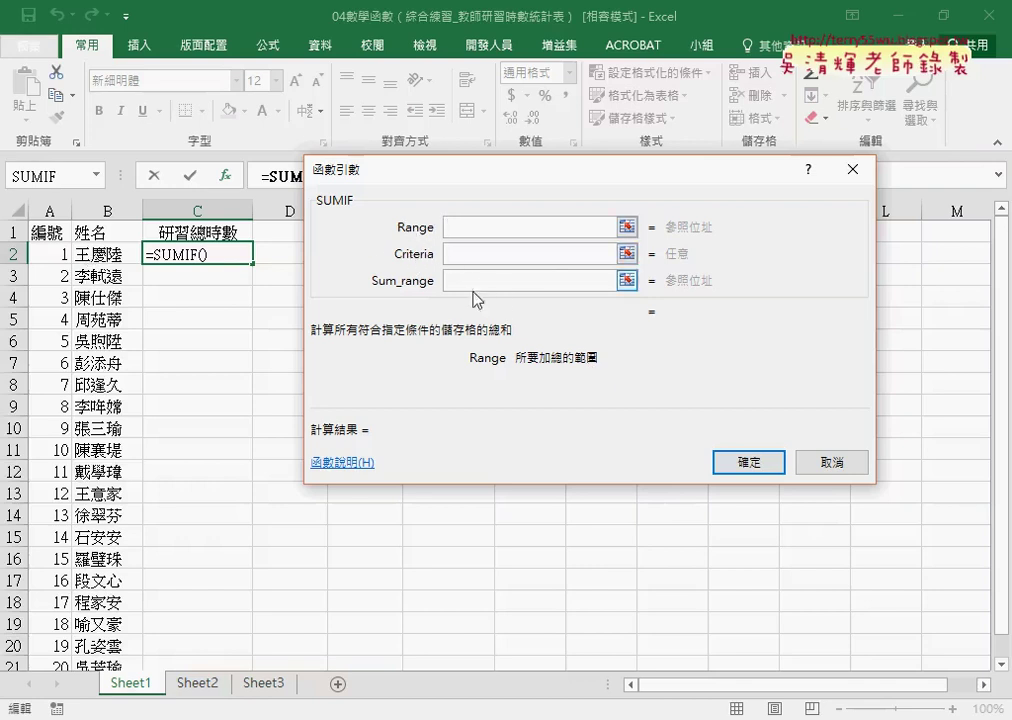
Step: Set SUMIF Criteria to B2 and Range to Sheet2's names Sheet2!B3:B16
{"action": "left_click", "coordinate": [455, 253]}
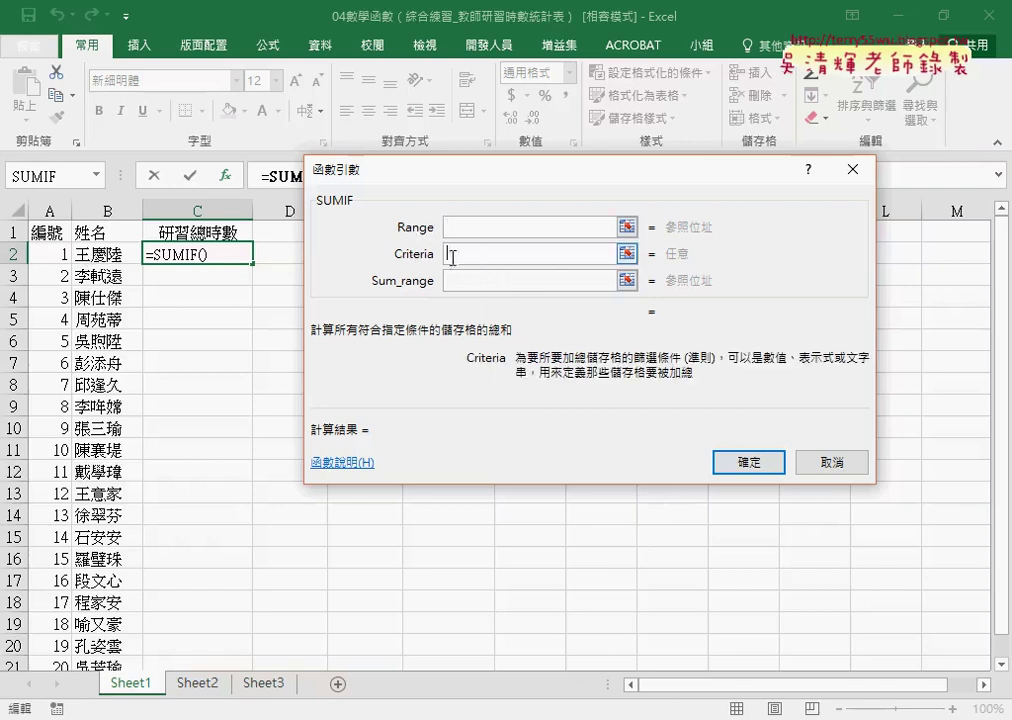
{"action": "left_click", "coordinate": [116, 257]}
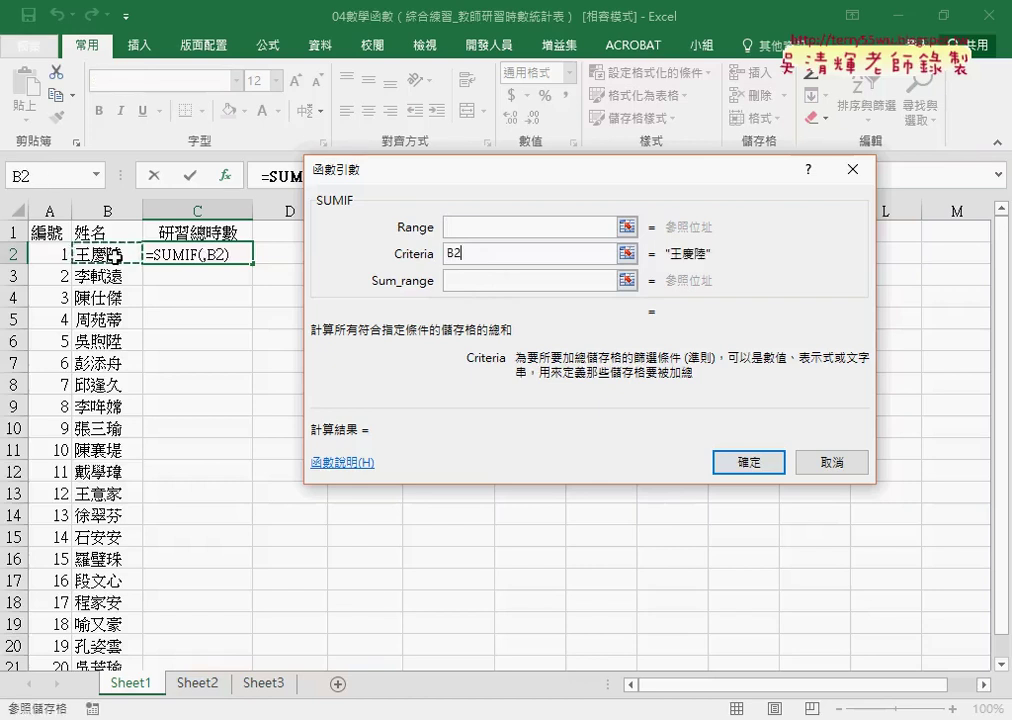
{"action": "left_click", "coordinate": [470, 228]}
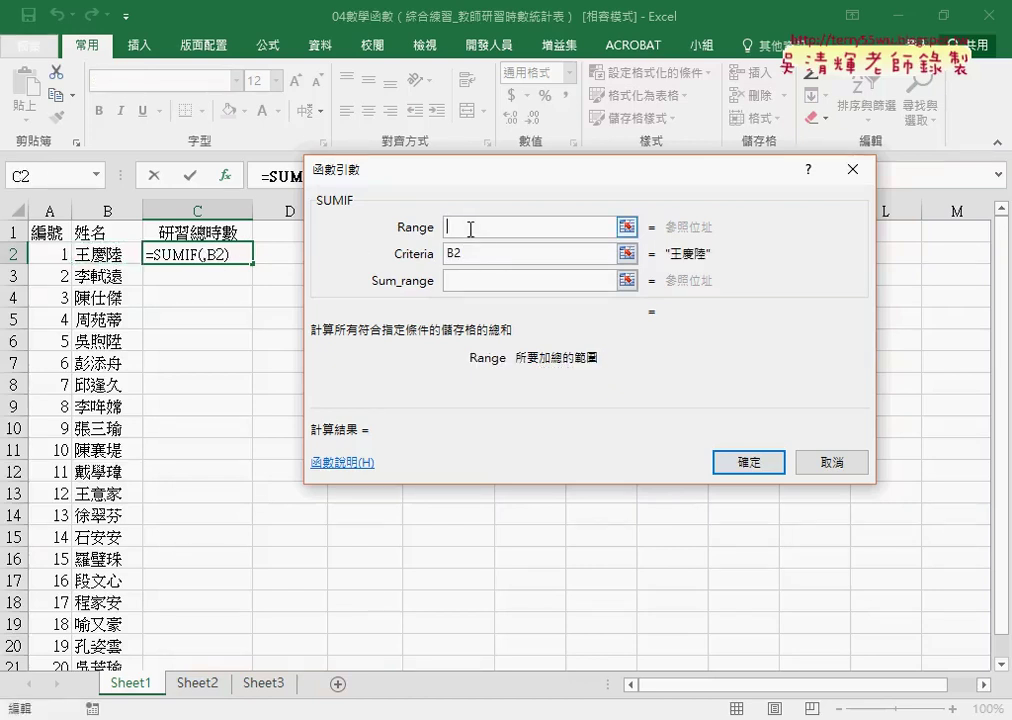
{"action": "left_click", "coordinate": [197, 684]}
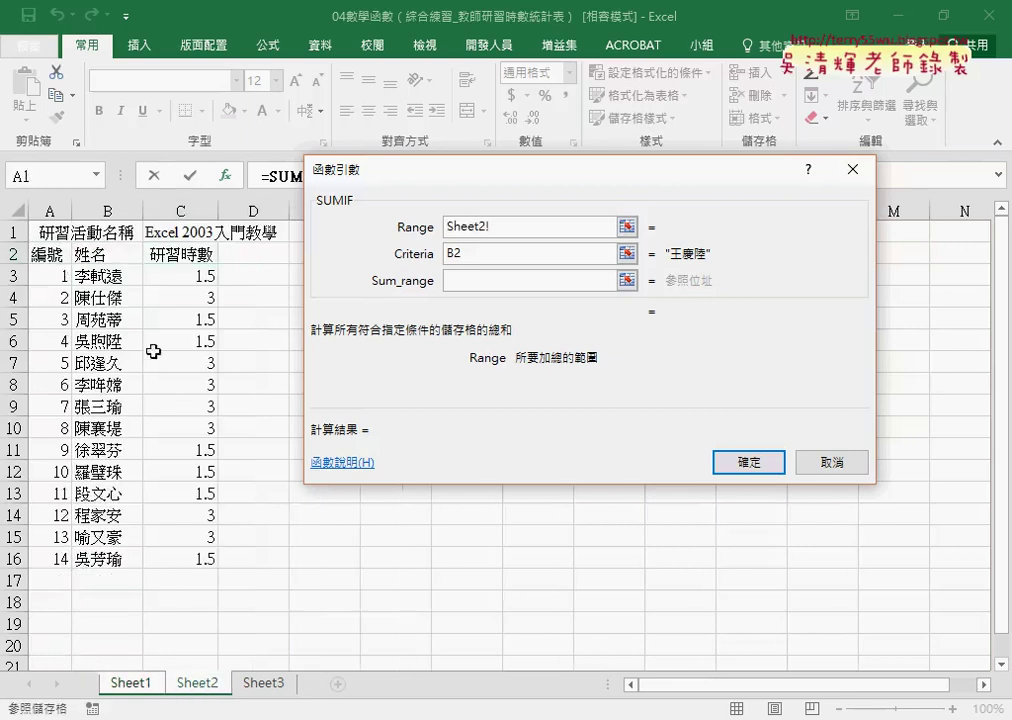
{"action": "left_click_drag", "start_coordinate": [97, 277], "coordinate": [105, 563]}
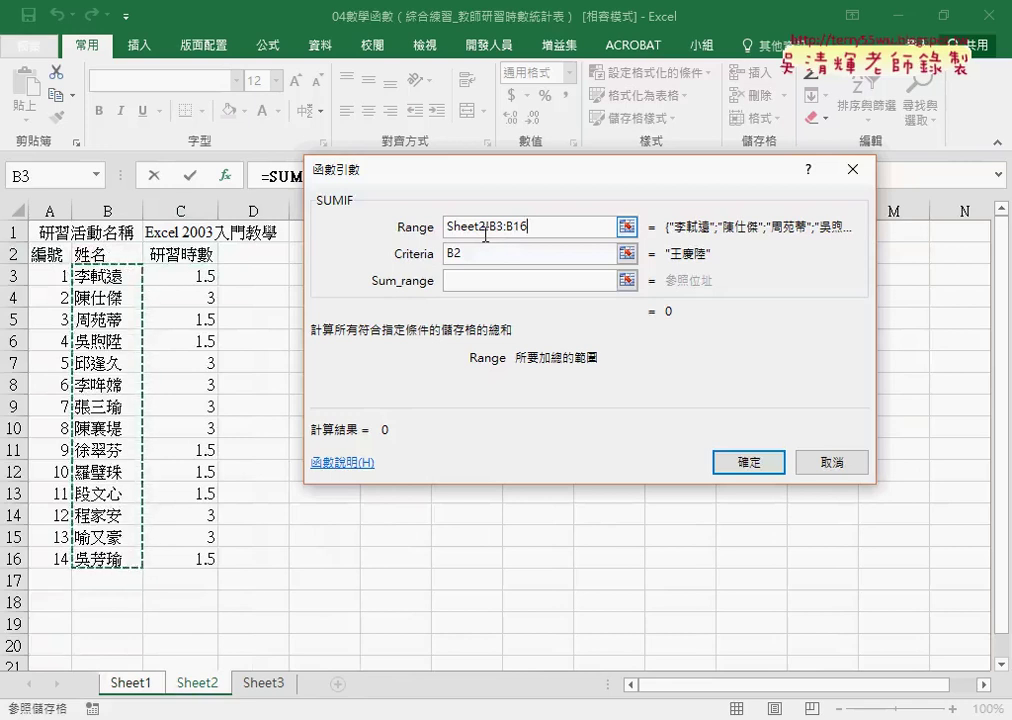
{"action": "left_click", "coordinate": [468, 254]}
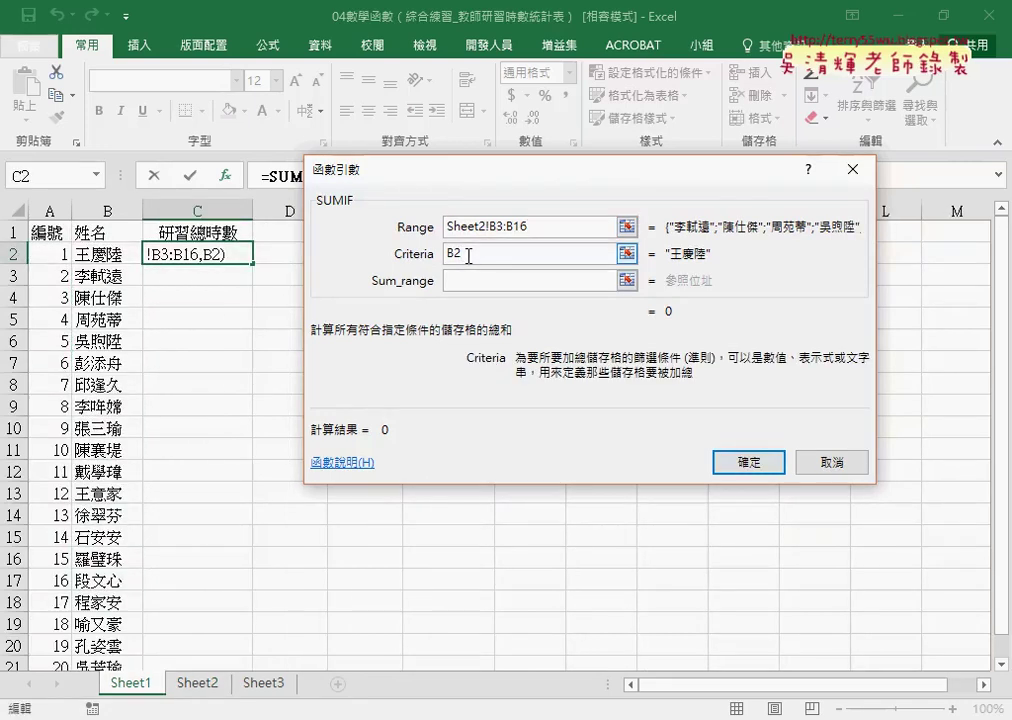
{"action": "left_click", "coordinate": [546, 221]}
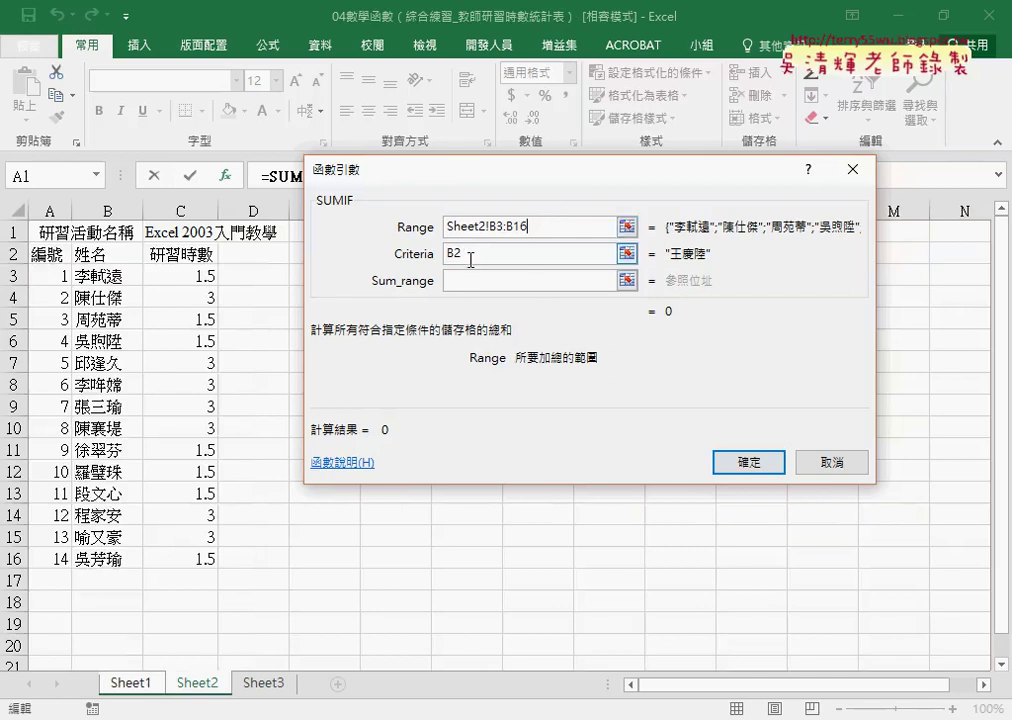
Step: Try a wildcard criteria B2&"*", then trim the Criteria back to plain B2
{"action": "left_click", "coordinate": [529, 255]}
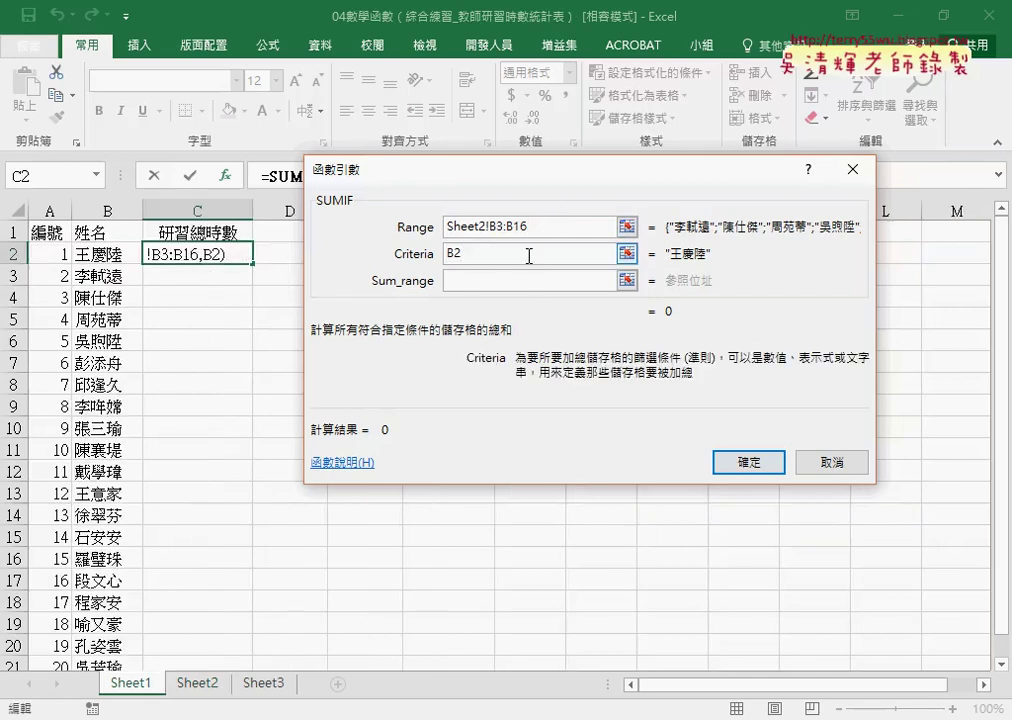
{"action": "type", "text": "*"}
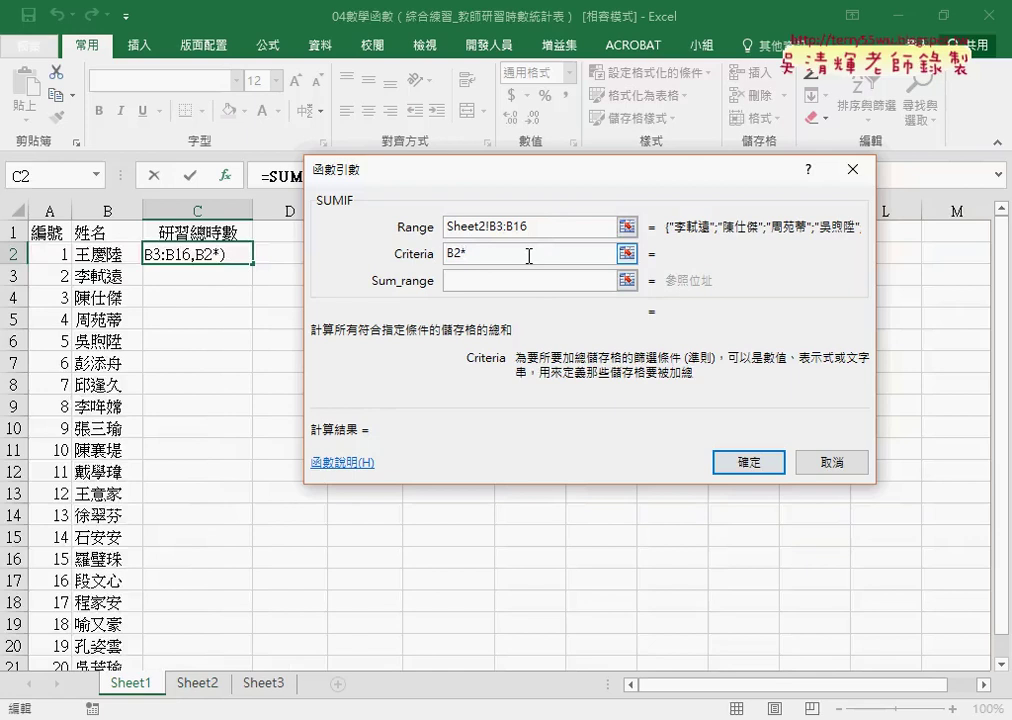
{"action": "key", "text": "BackSpace"}
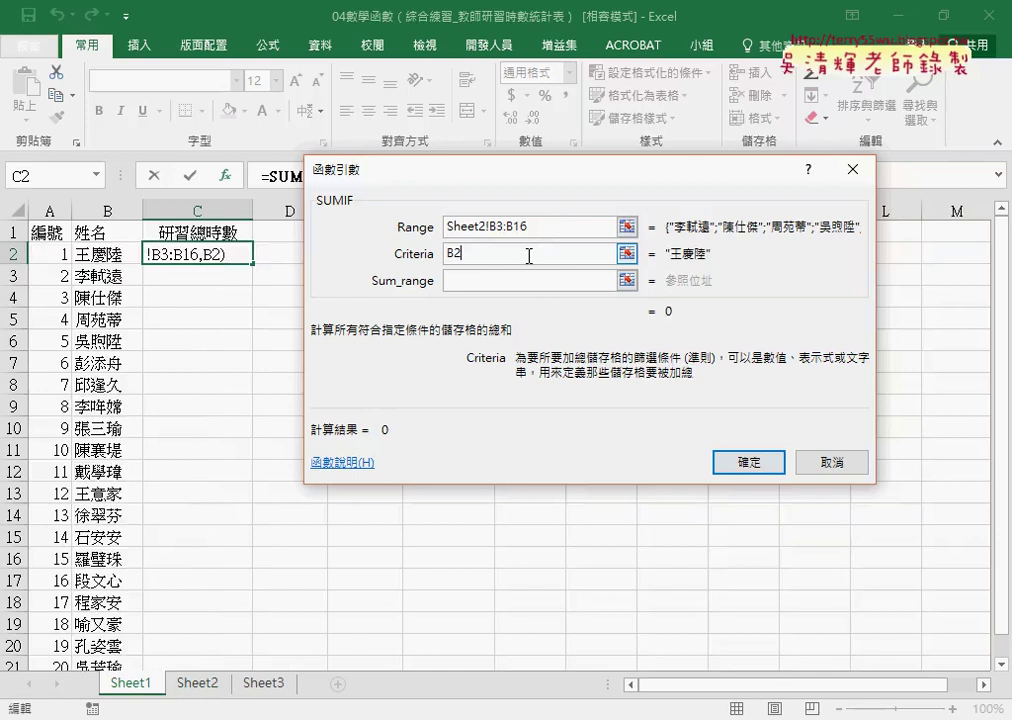
{"action": "type", "text": "&"}
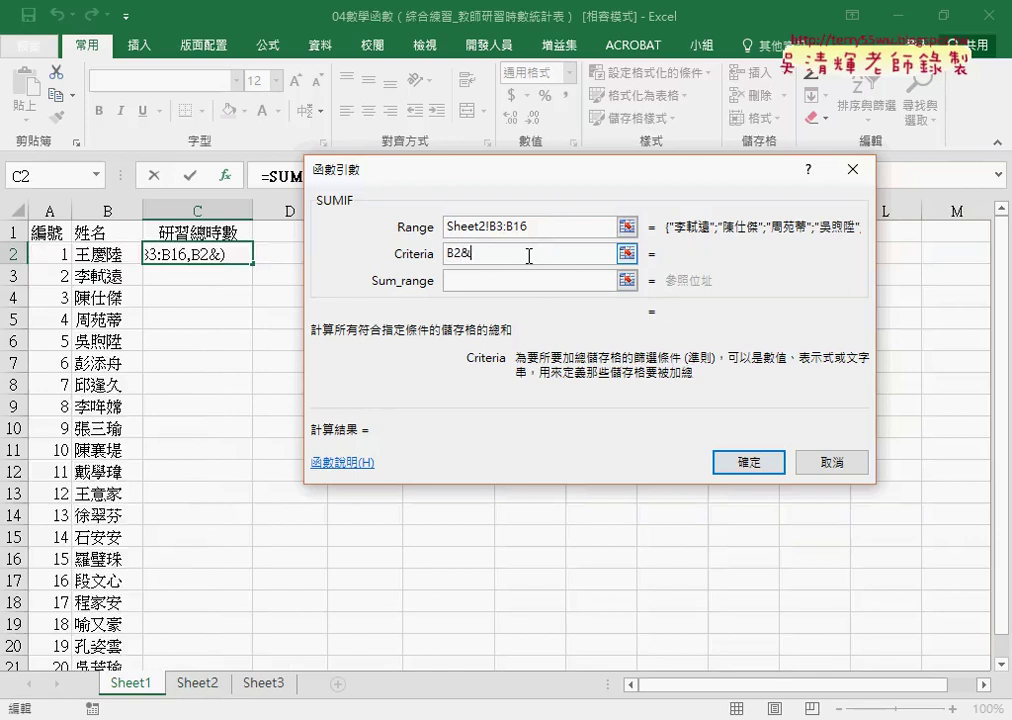
{"action": "type", "text": "\"*"}
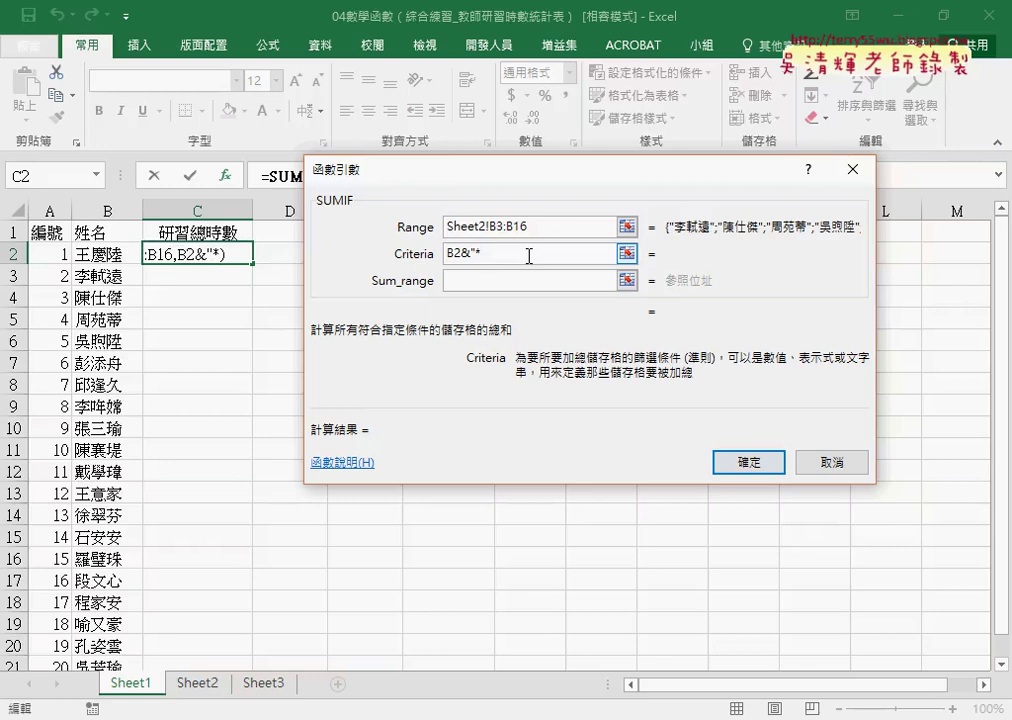
{"action": "type", "text": "\""}
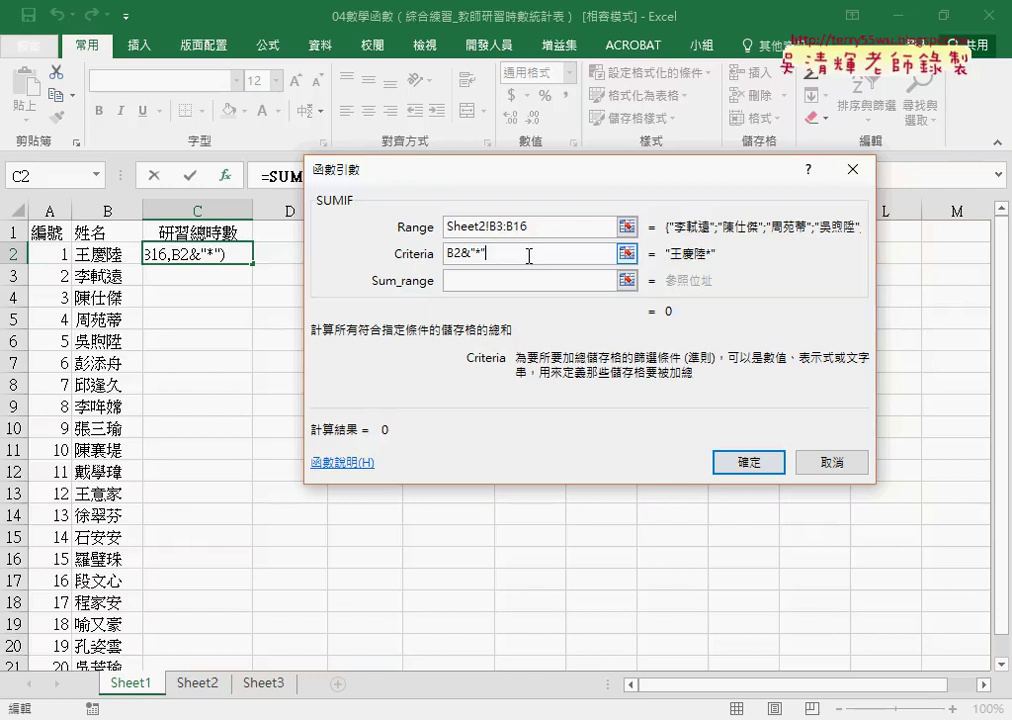
{"action": "key", "text": "BackSpace"}
{"action": "key", "text": "BackSpace"}
{"action": "key", "text": "BackSpace"}
{"action": "key", "text": "BackSpace"}
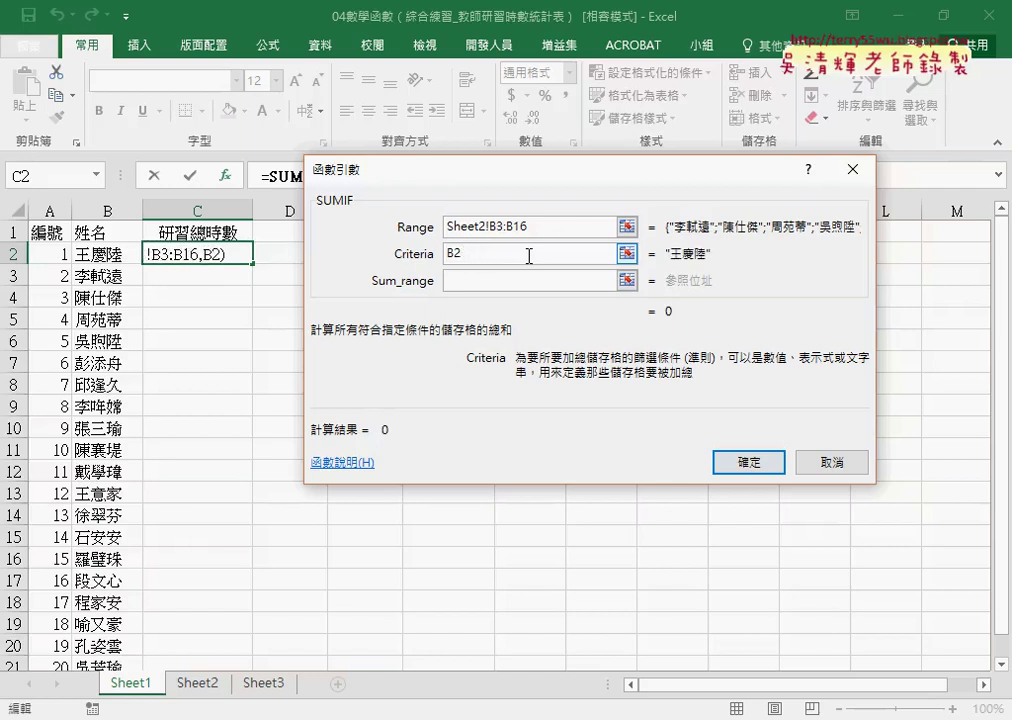
{"action": "key", "text": "shift+Home"}
Step: Set the SUMIF Sum_range to Sheet2's training hours, C3:C16
{"action": "left_click", "coordinate": [506, 281]}
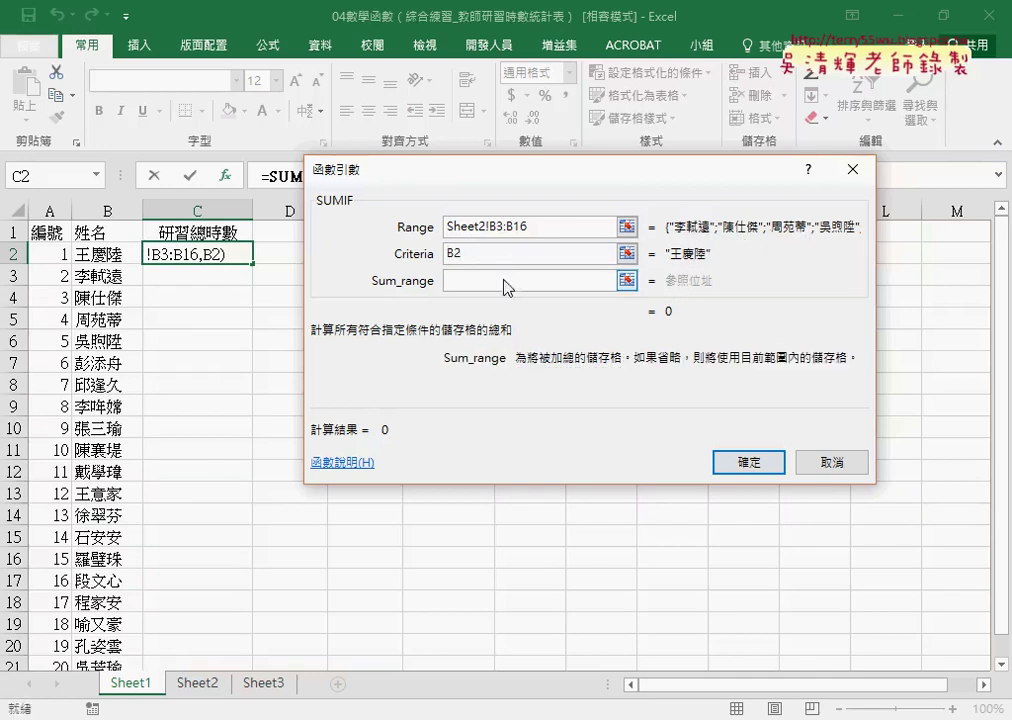
{"action": "left_click", "coordinate": [197, 683]}
{"action": "left_click_drag", "start_coordinate": [180, 275], "coordinate": [202, 556]}
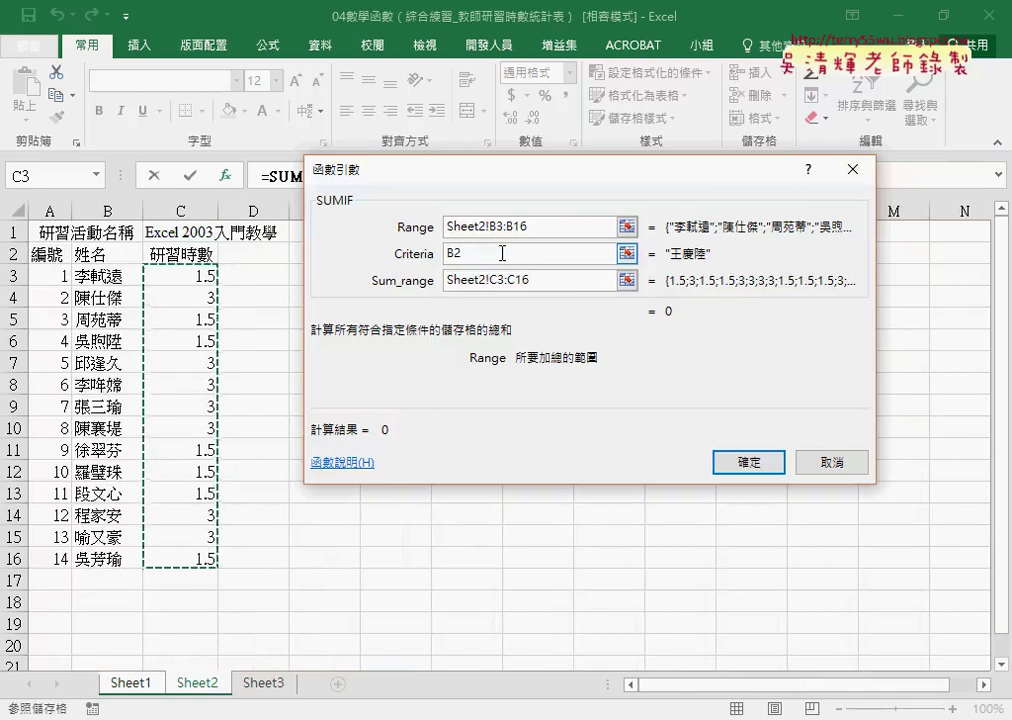
Step: Review the Range, Criteria and Sum_range arguments, noting the Sheet2 prefix on the ranges
{"action": "left_click", "coordinate": [469, 254]}
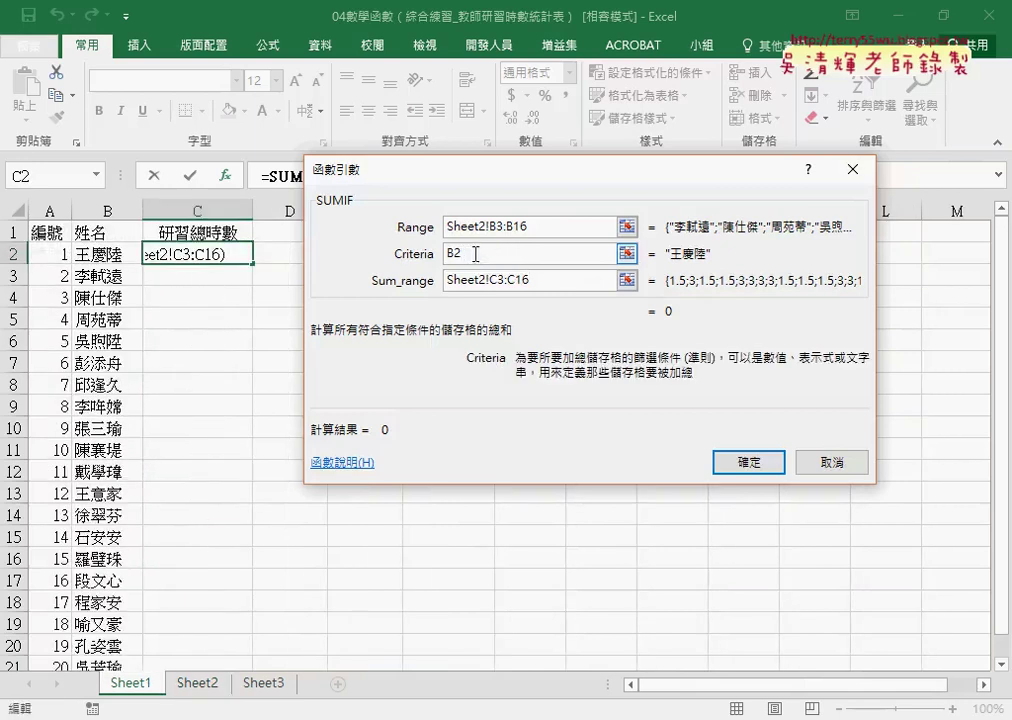
{"action": "left_click", "coordinate": [552, 227]}
{"action": "left_click", "coordinate": [542, 285]}
{"action": "left_click", "coordinate": [548, 236]}
{"action": "left_click", "coordinate": [542, 282]}
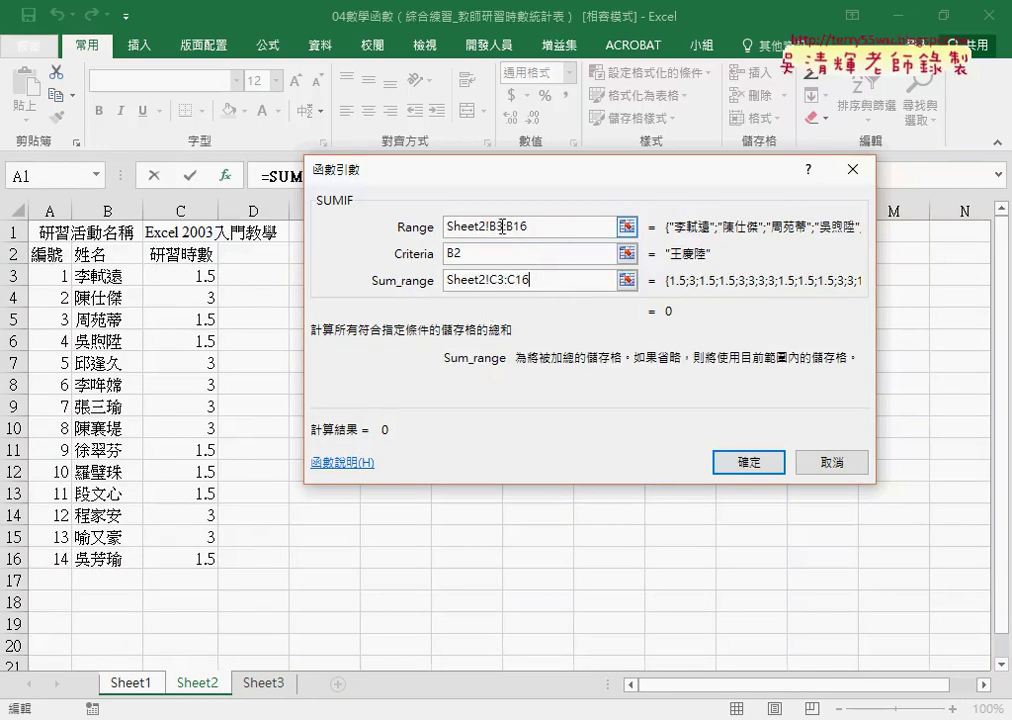
{"action": "left_click_drag", "start_coordinate": [491, 228], "coordinate": [446, 228]}
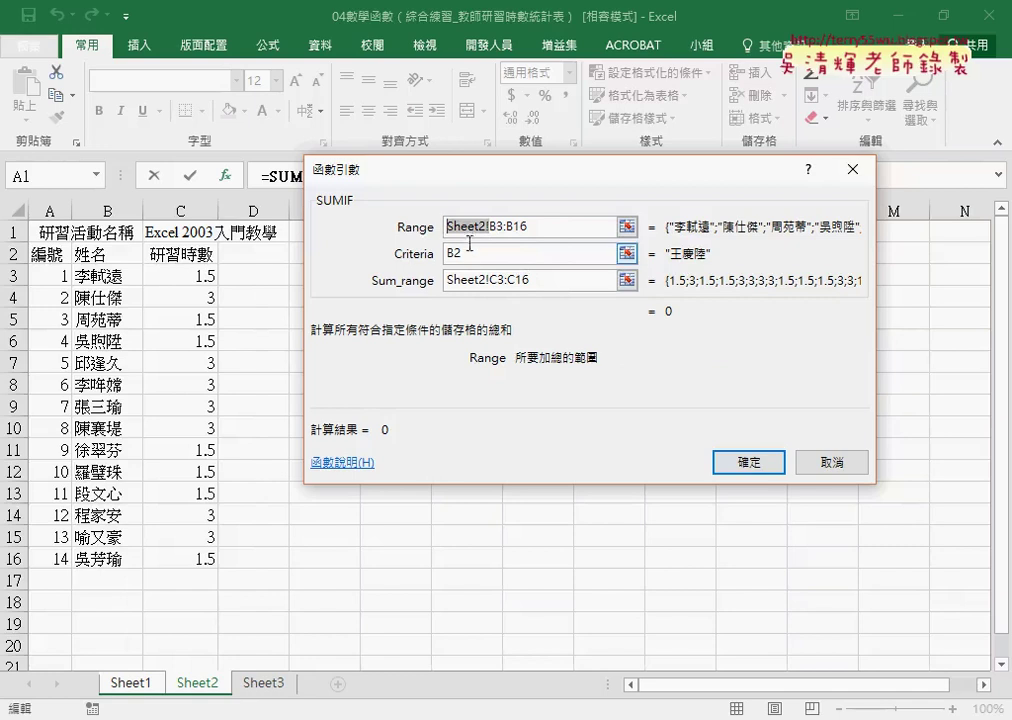
{"action": "left_click", "coordinate": [480, 245]}
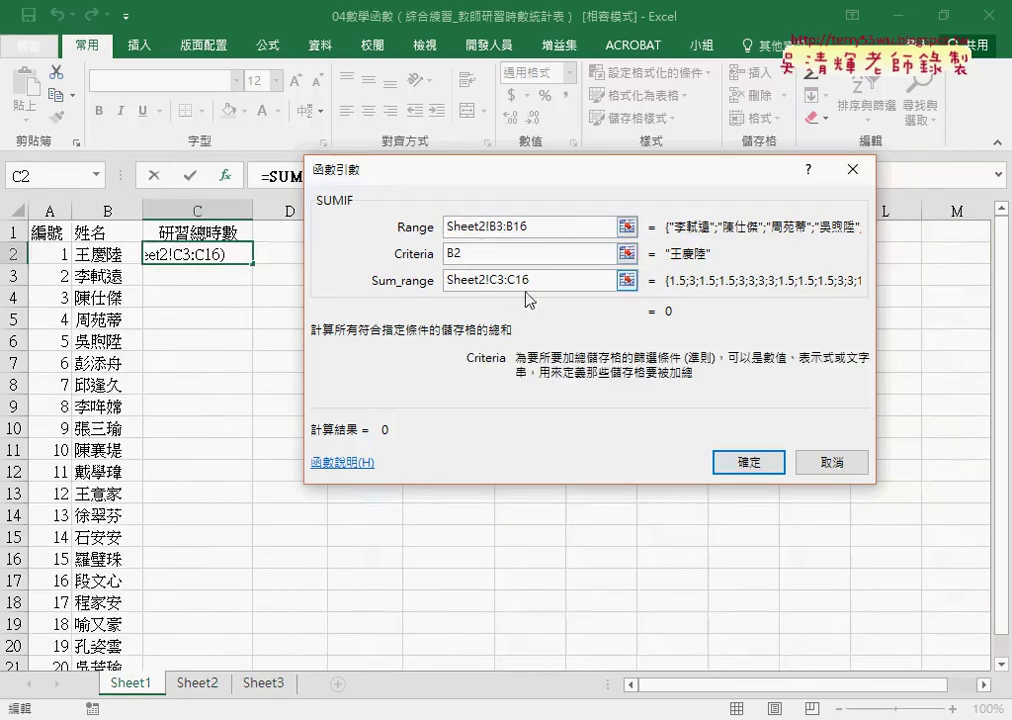
{"action": "left_click", "coordinate": [544, 281]}
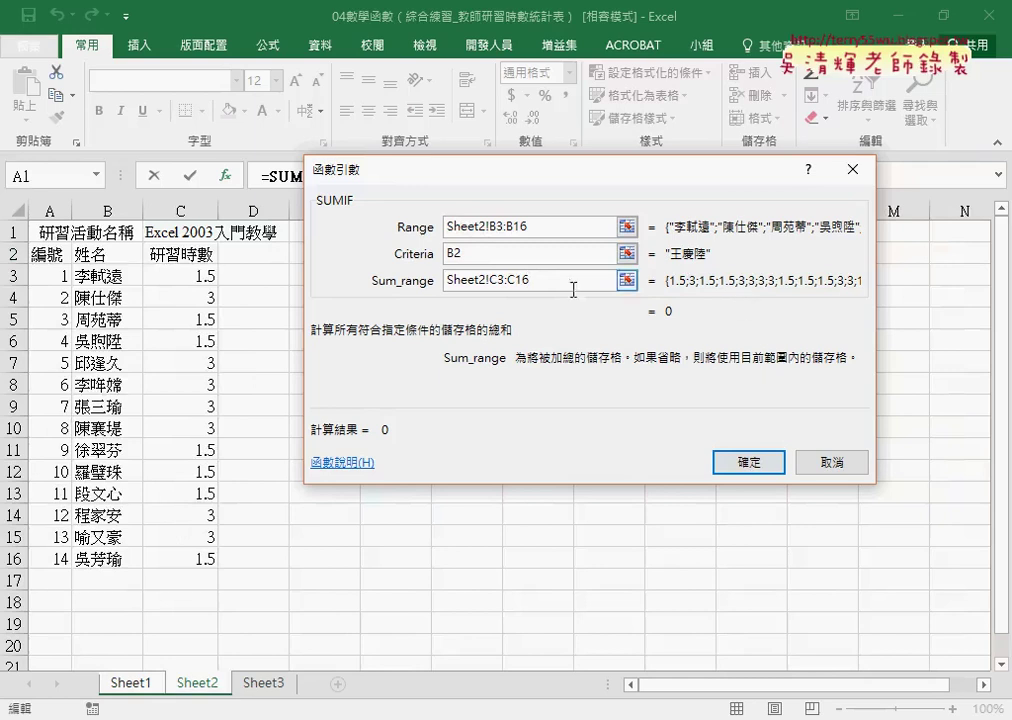
{"action": "left_click", "coordinate": [533, 253]}
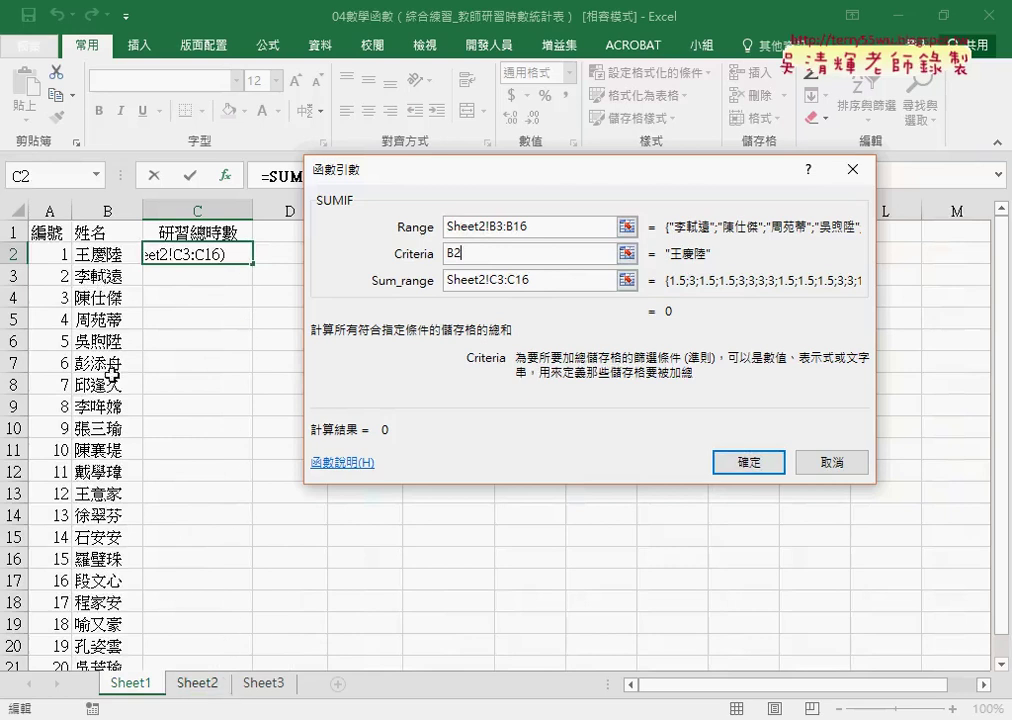
{"action": "left_click", "coordinate": [546, 236]}
{"action": "left_click", "coordinate": [538, 282]}
{"action": "left_click", "coordinate": [565, 228]}
Step: Lock the rows of both ranges as Sheet2!B$3:B$16 and C$3:C$16, and confirm the SUMIF
{"action": "left_click_drag", "start_coordinate": [545, 228], "coordinate": [490, 228]}
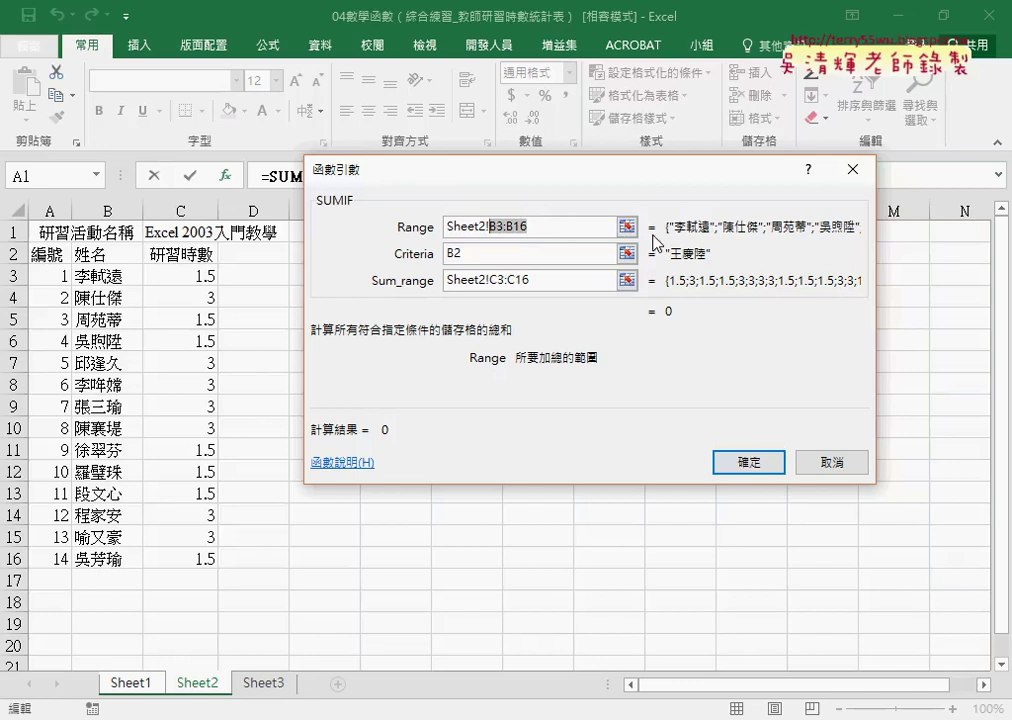
{"action": "key", "text": "F4"}
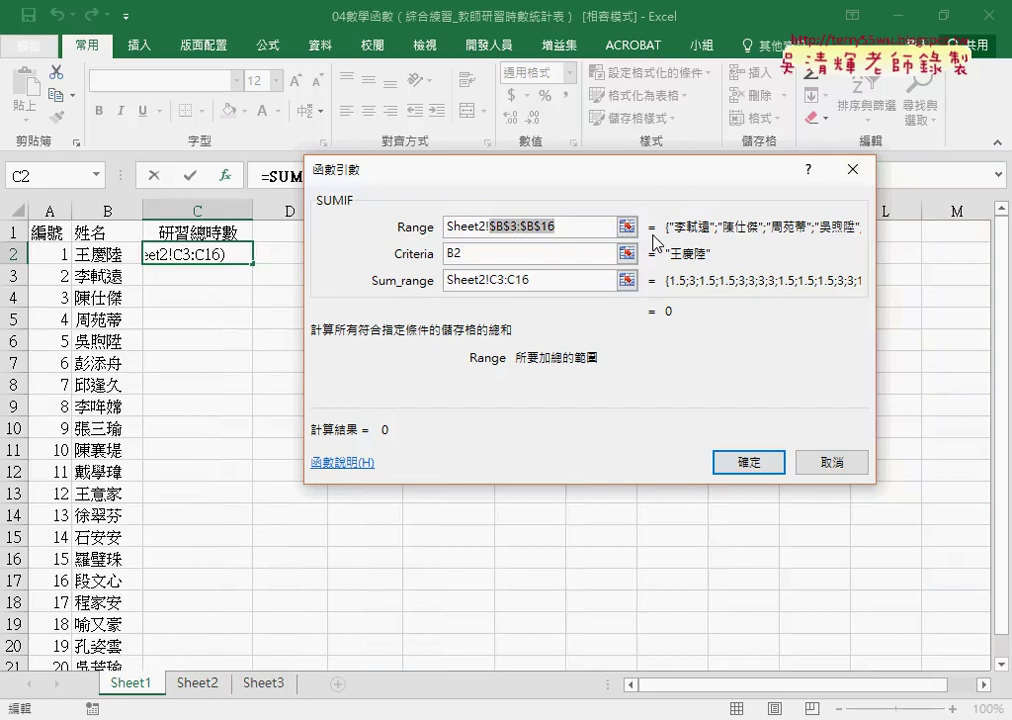
{"action": "key", "text": "F4"}
{"action": "left_click", "coordinate": [491, 282]}
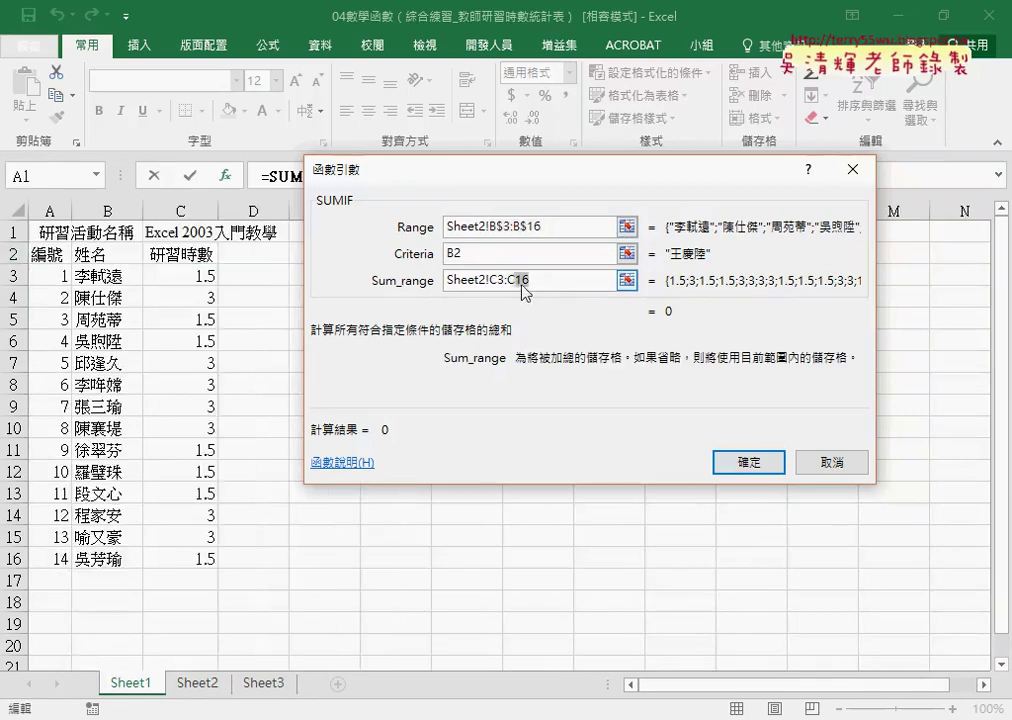
{"action": "key", "text": "F4"}
{"action": "key", "text": "F4"}
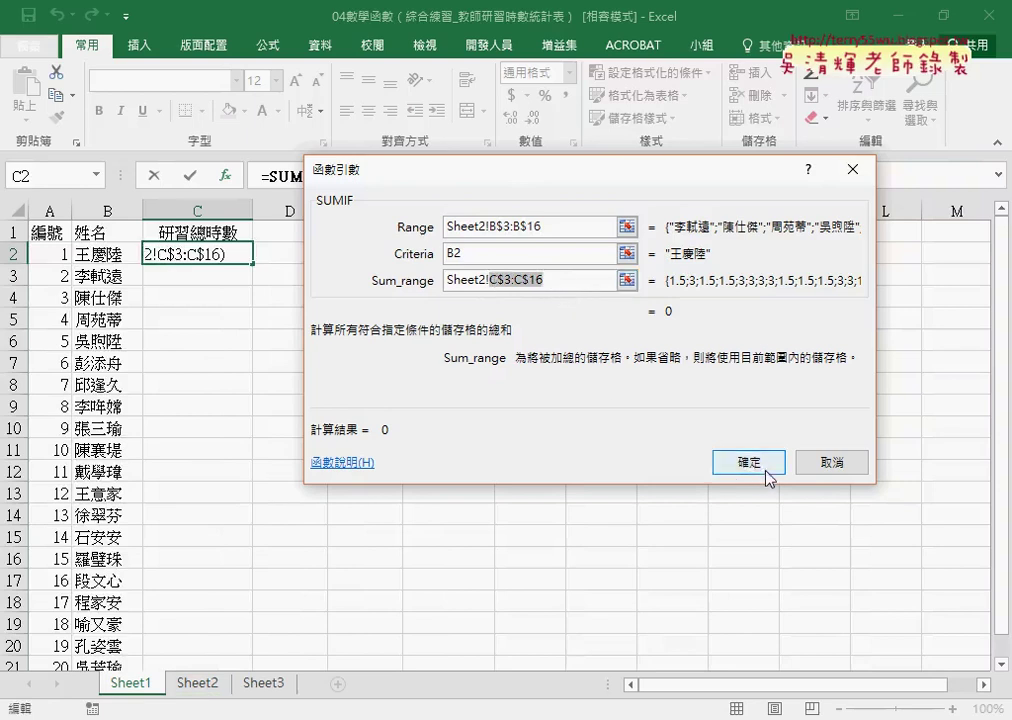
{"action": "left_click", "coordinate": [765, 467]}
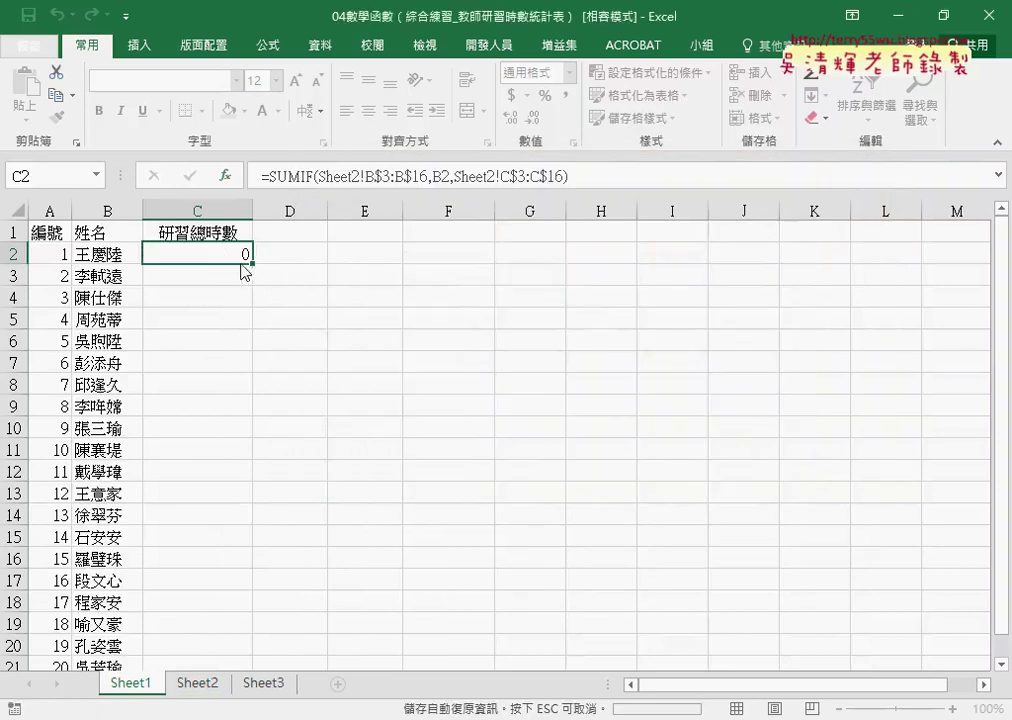
Step: Fill C2's SUMIF down through C21 and return to the first teacher's total
{"action": "mouse_move", "coordinate": [253, 264]}
{"action": "left_mouse_down"}
{"action": "mouse_move", "coordinate": [240, 716]}
{"action": "mouse_move", "coordinate": [253, 634]}
{"action": "left_mouse_up"}
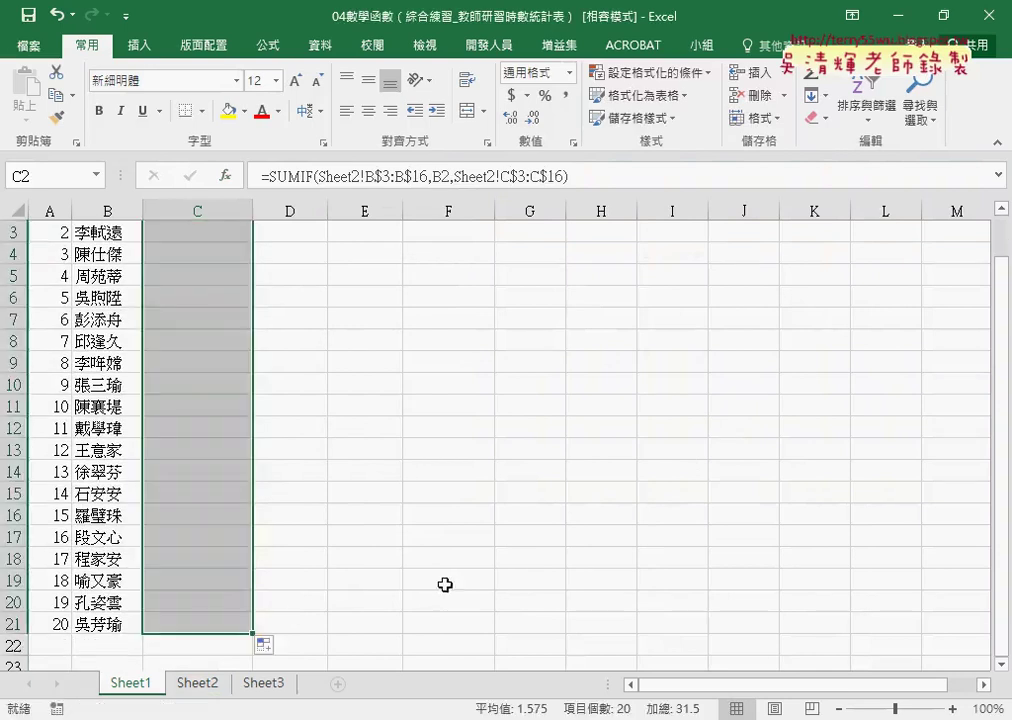
{"action": "scroll", "coordinate": [533, 555], "scroll_direction": "up", "scroll_amount": 1}
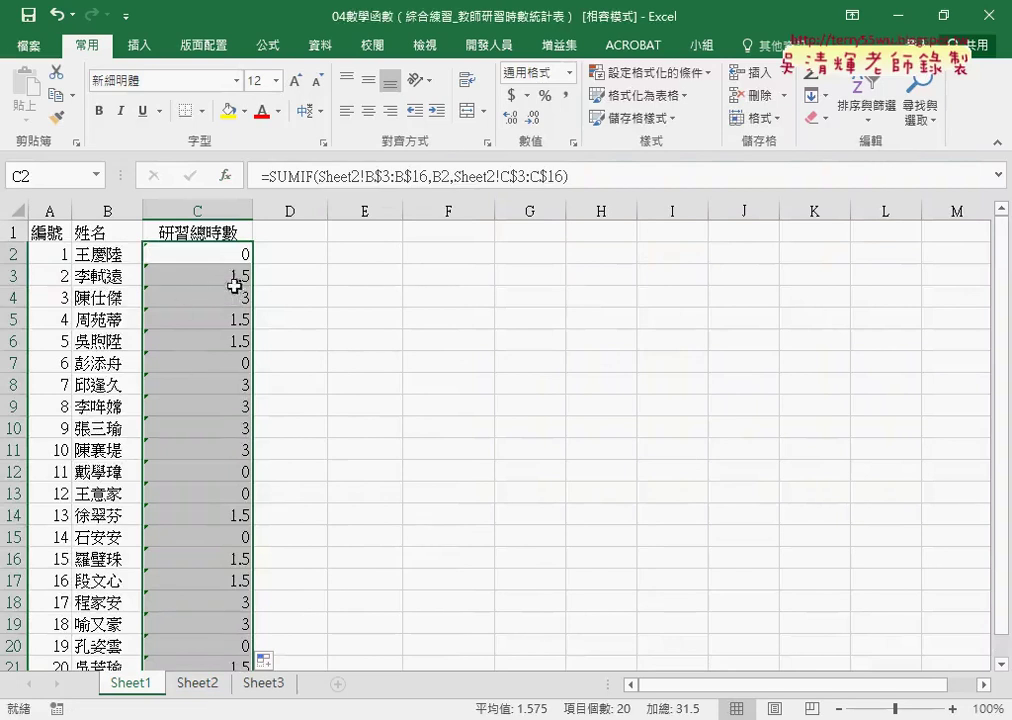
{"action": "left_click", "coordinate": [180, 254]}
{"action": "left_click", "coordinate": [271, 253]}
{"action": "left_click", "coordinate": [190, 260]}
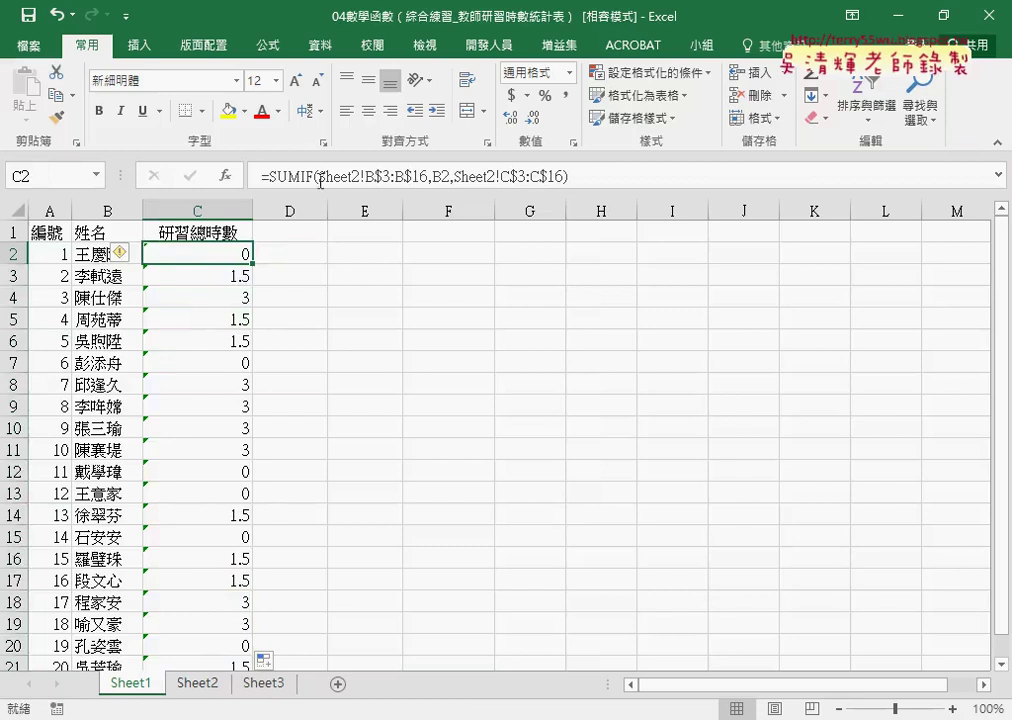
Step: Append + to C2's formula and paste a copy of the SUMIF after it
{"action": "left_click", "coordinate": [619, 179]}
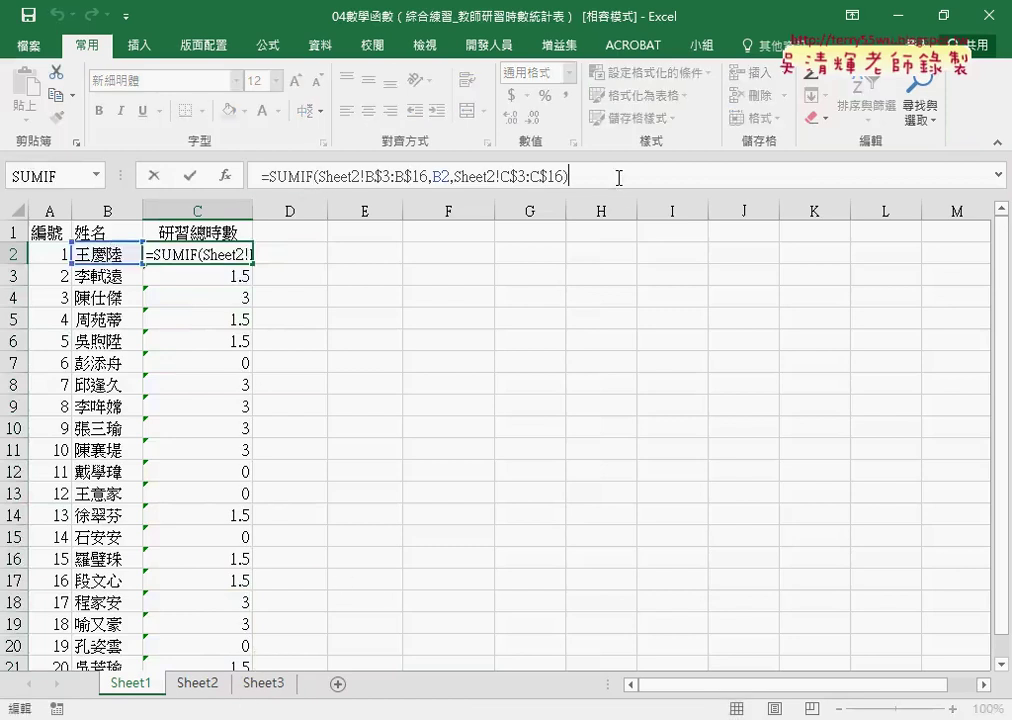
{"action": "type", "text": "+"}
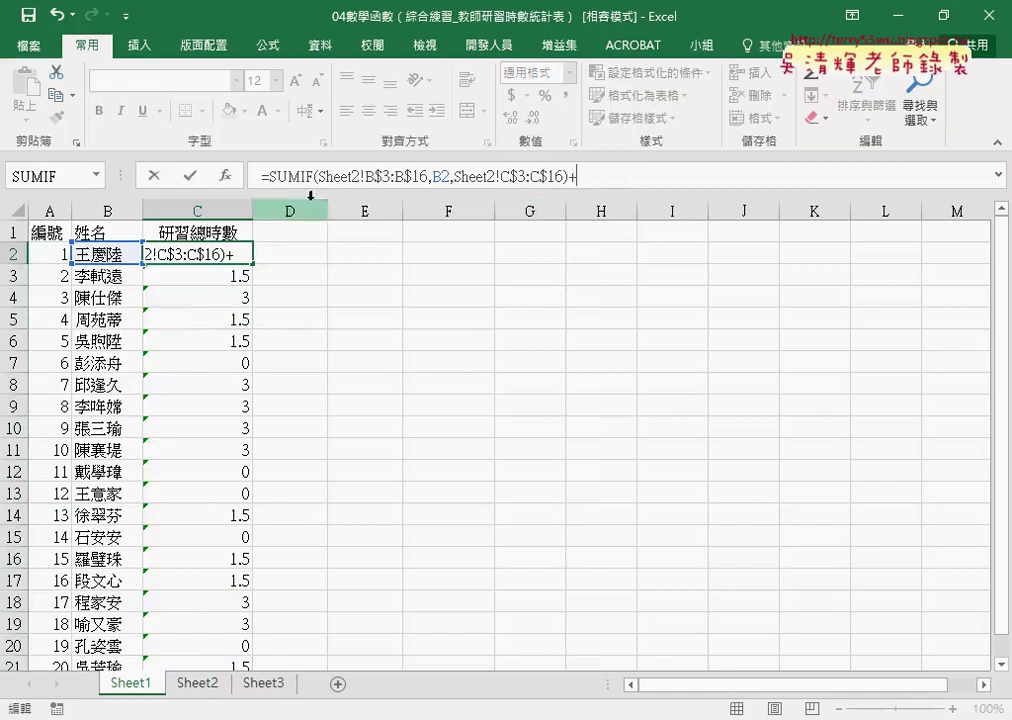
{"action": "left_click_drag", "start_coordinate": [268, 176], "coordinate": [568, 176]}
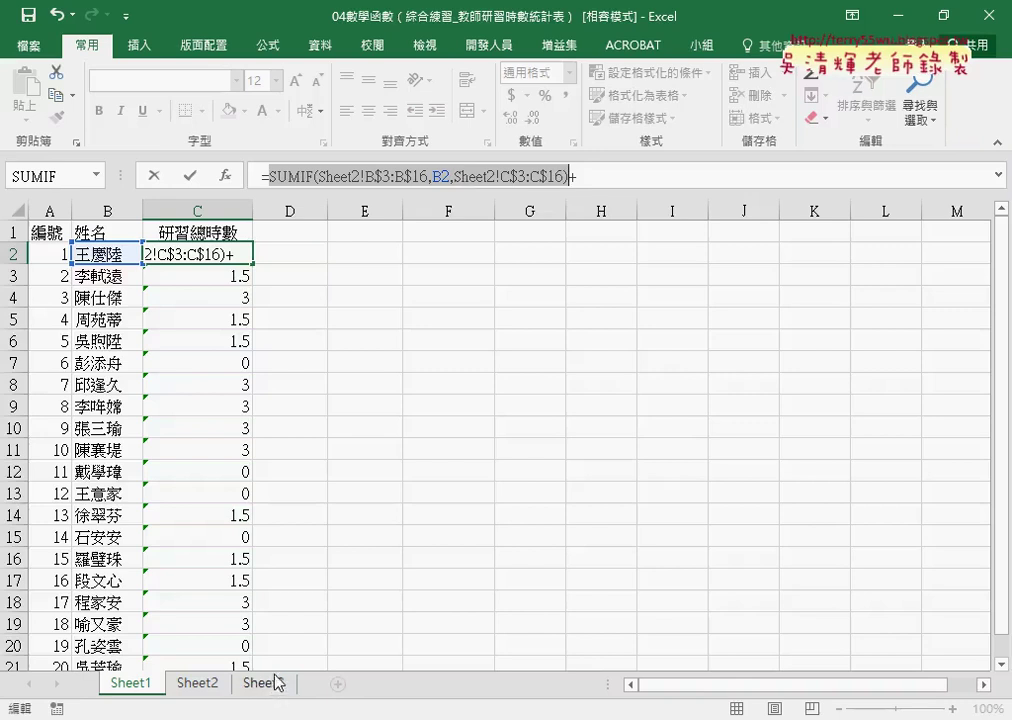
{"action": "right_click", "coordinate": [451, 176]}
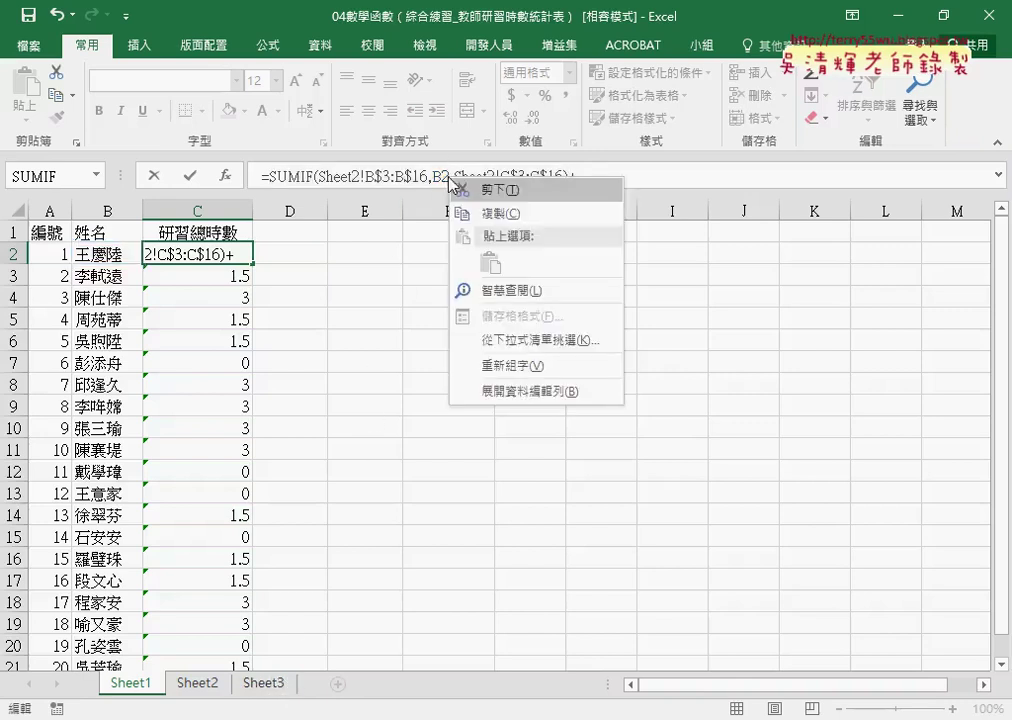
{"action": "left_click", "coordinate": [485, 213]}
{"action": "left_click", "coordinate": [585, 176]}
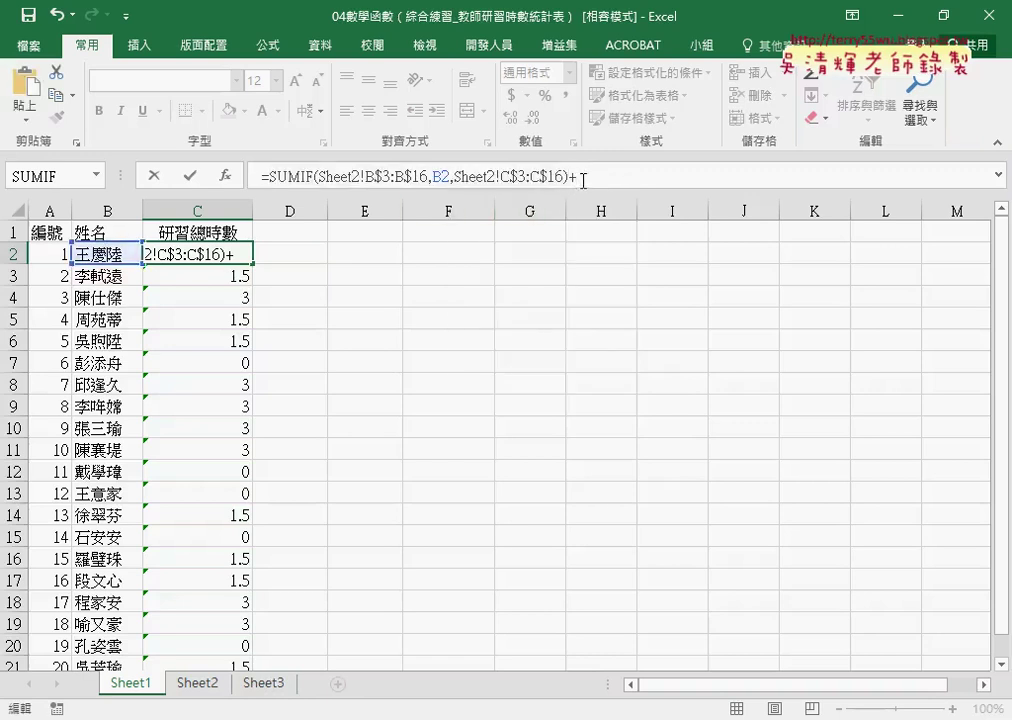
{"action": "right_click", "coordinate": [596, 176]}
{"action": "left_click", "coordinate": [636, 278]}
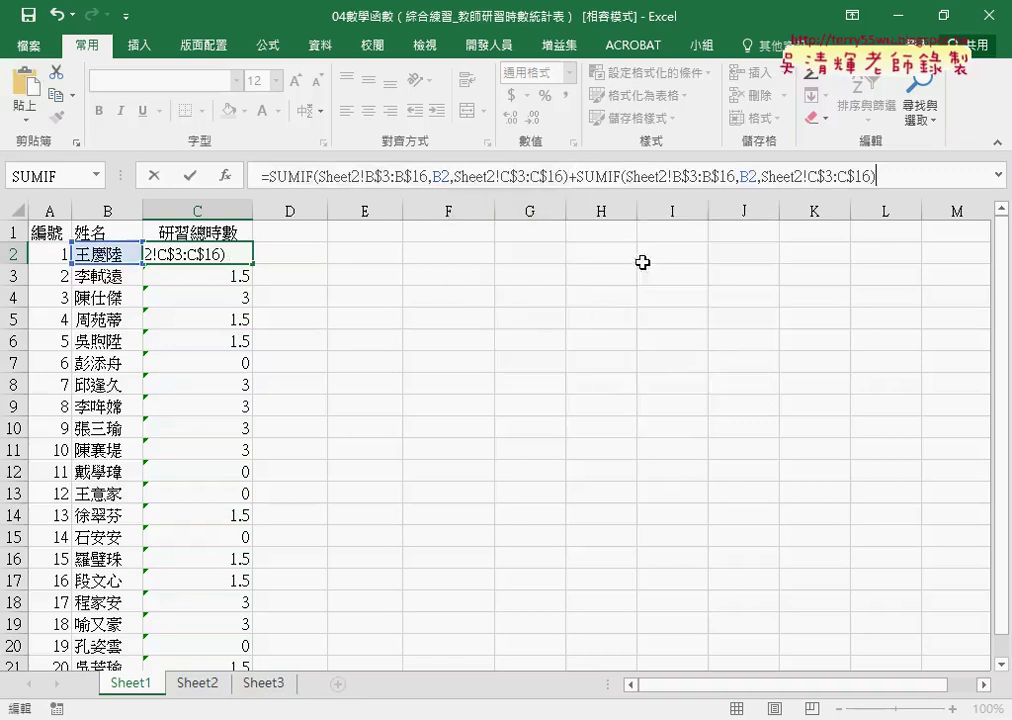
Step: Change both Sheet2 references in the pasted SUMIF to Sheet3
{"action": "left_click_drag", "start_coordinate": [658, 176], "coordinate": [668, 176]}
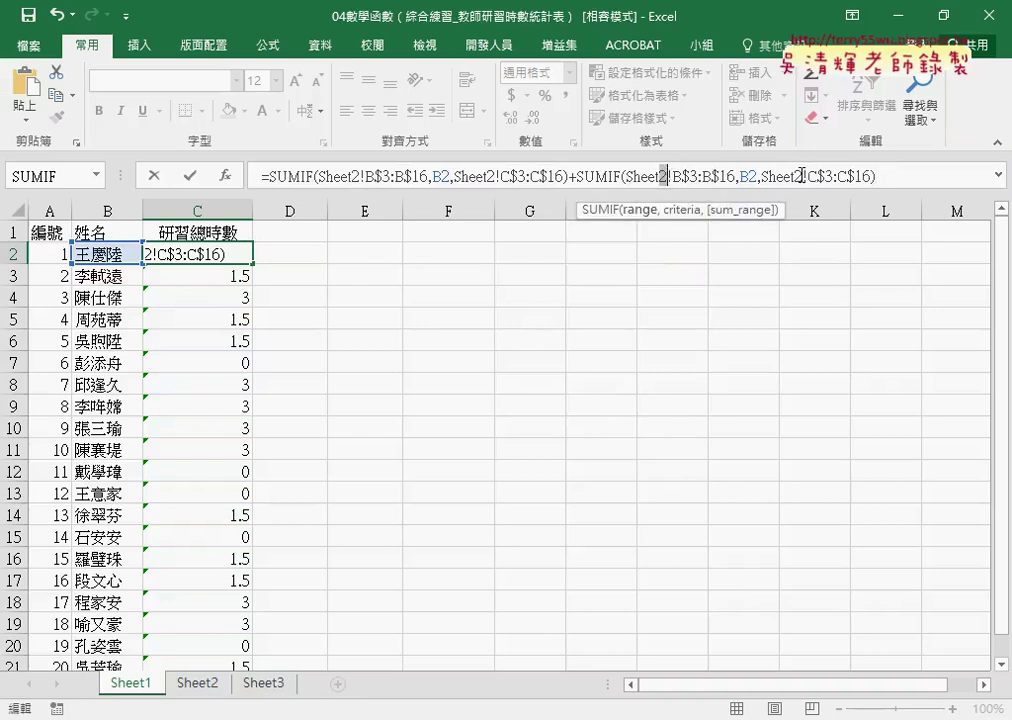
{"action": "type", "text": "3"}
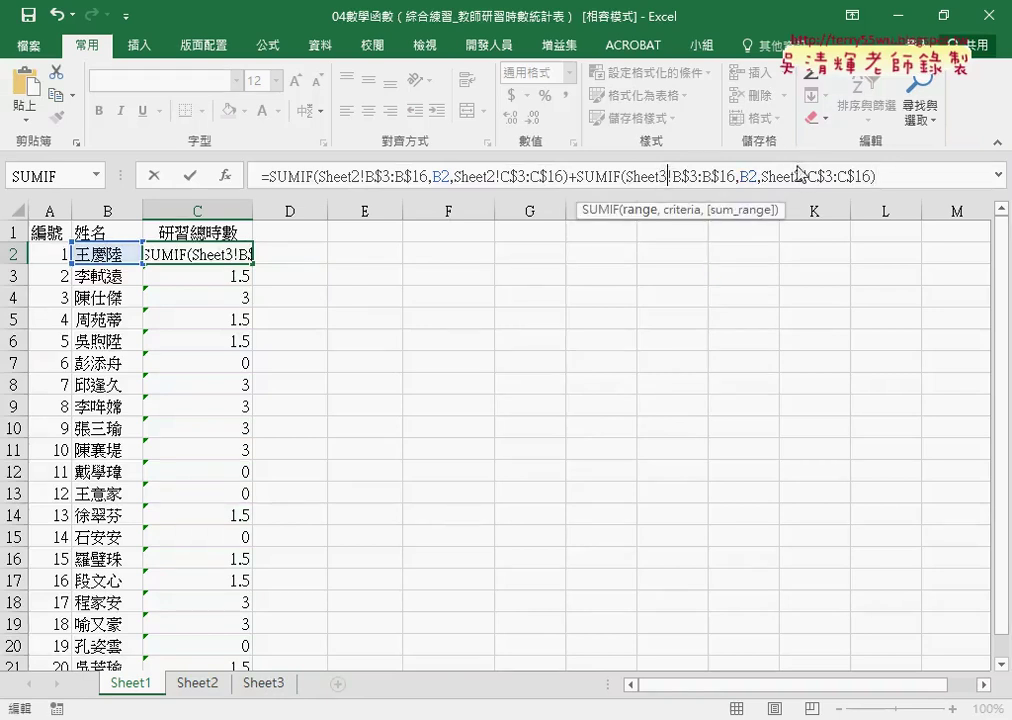
{"action": "left_click_drag", "start_coordinate": [795, 176], "coordinate": [802, 176]}
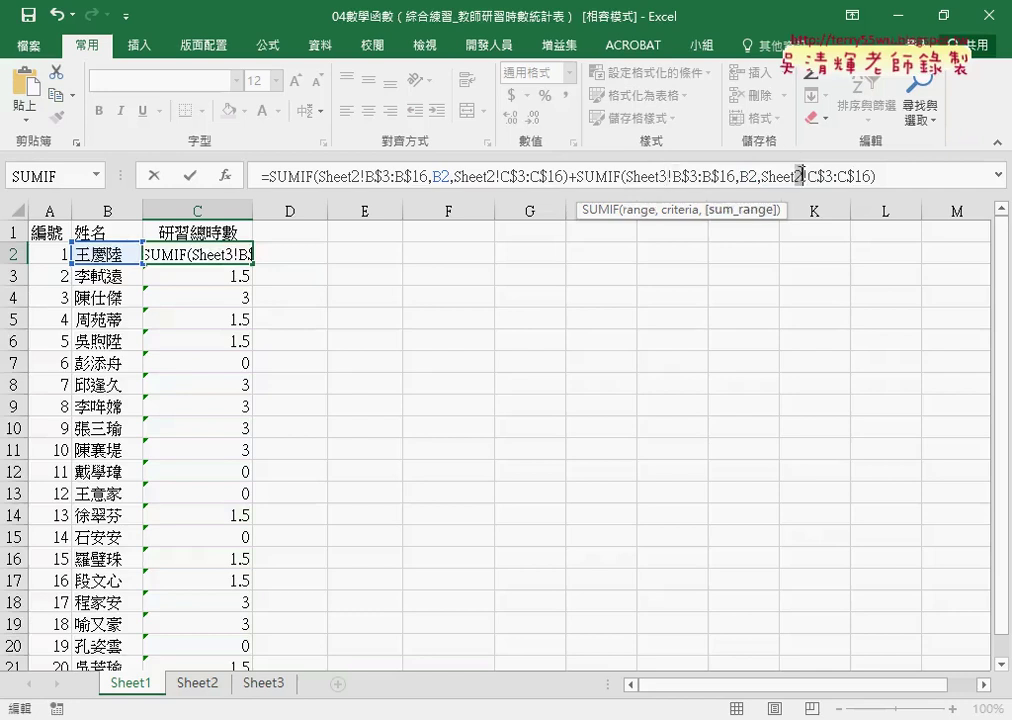
{"action": "type", "text": "3"}
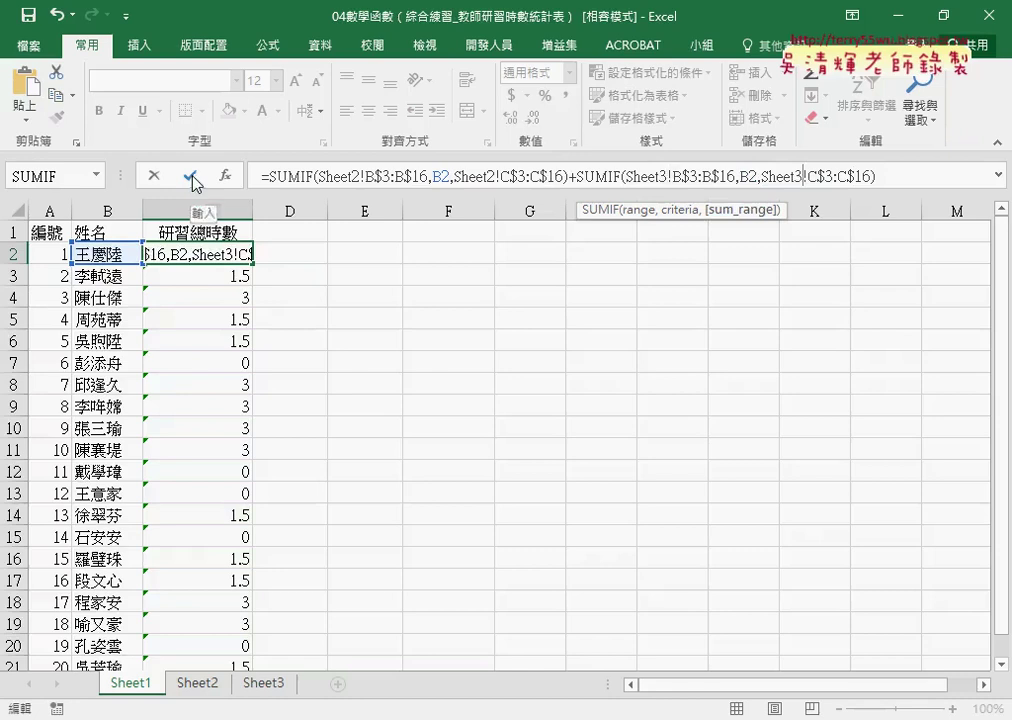
Step: Change the Sheet3 ranges to end at row 14: B$3:B$14 and C$3:C$14
{"action": "left_click", "coordinate": [731, 177]}
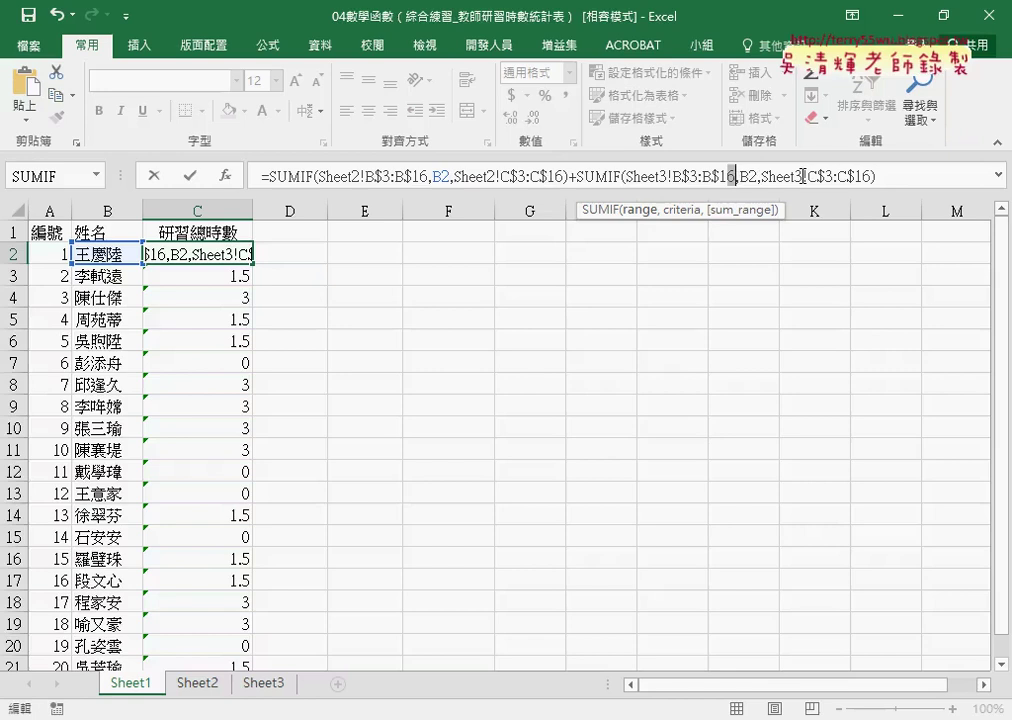
{"action": "key", "text": "Delete"}
{"action": "type", "text": "4"}
{"action": "left_click_drag", "start_coordinate": [865, 177], "coordinate": [875, 177]}
{"action": "type", "text": ")"}
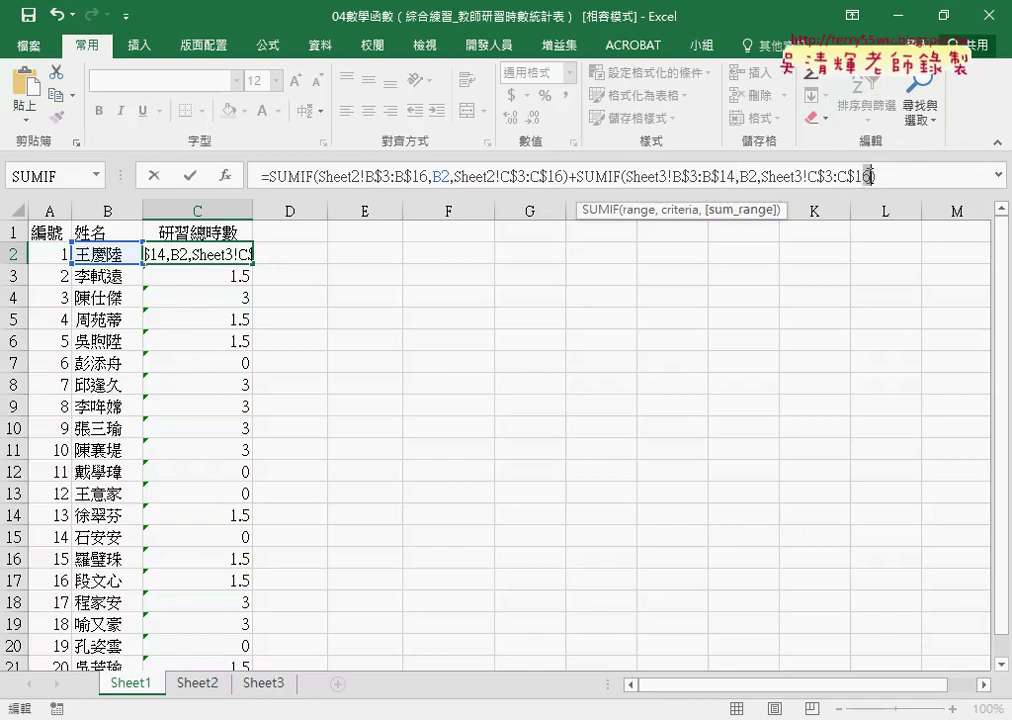
{"action": "type", "text": "4"}
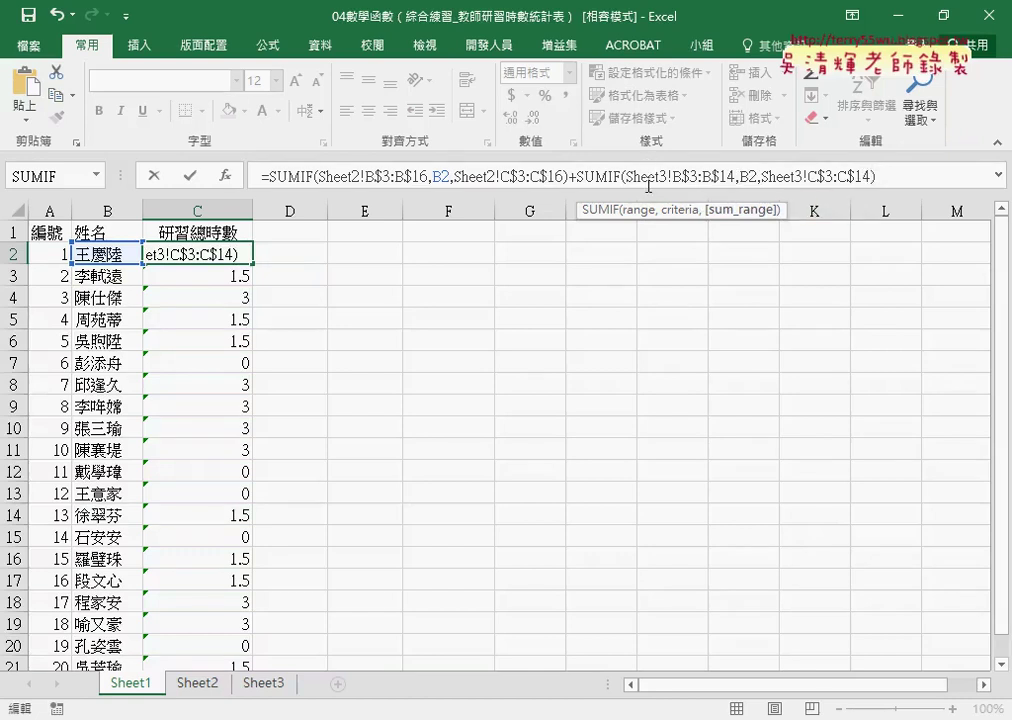
{"action": "left_click_drag", "start_coordinate": [703, 176], "coordinate": [711, 176]}
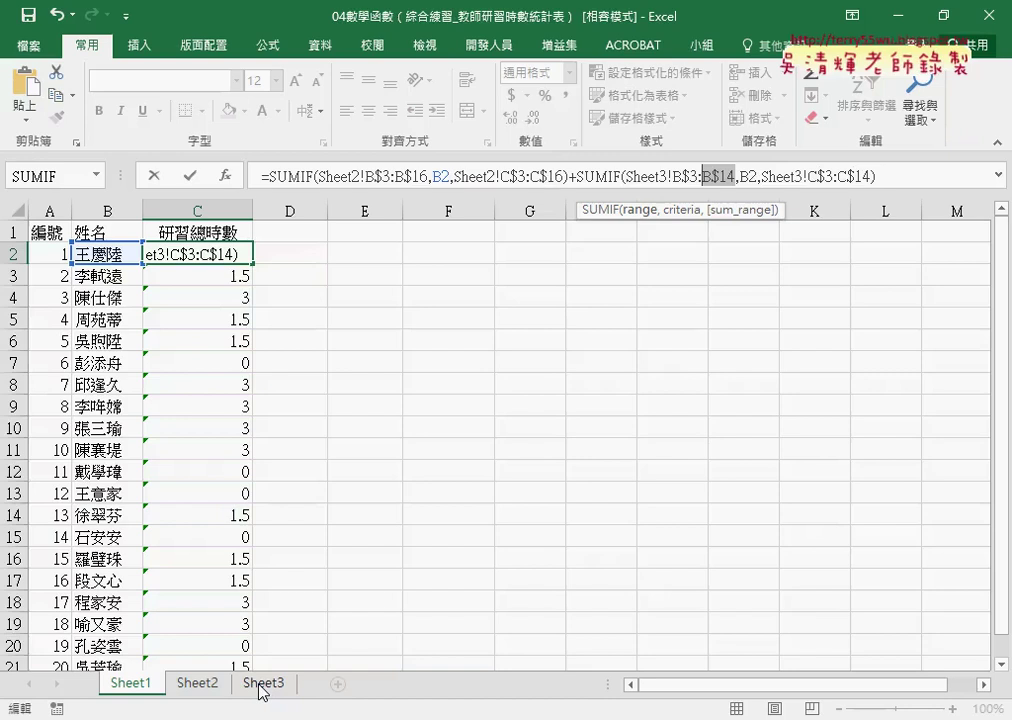
Step: Enter the two-sheet SUMIF formula in C2 and fill it down to C21
{"action": "left_click", "coordinate": [191, 177]}
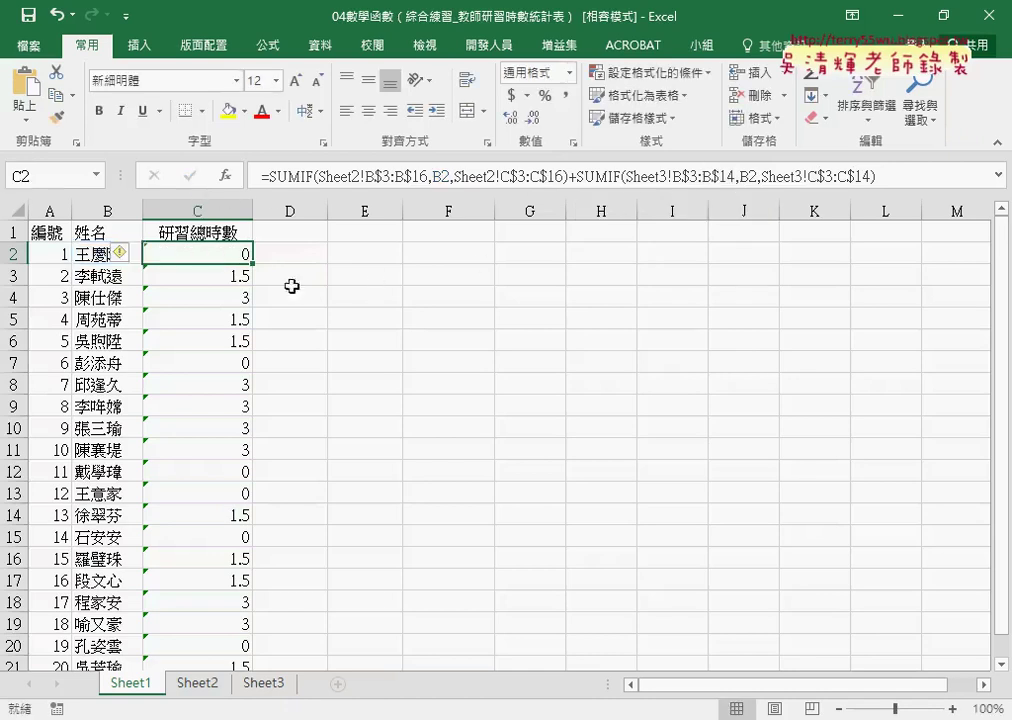
{"action": "double_click", "coordinate": [256, 266]}
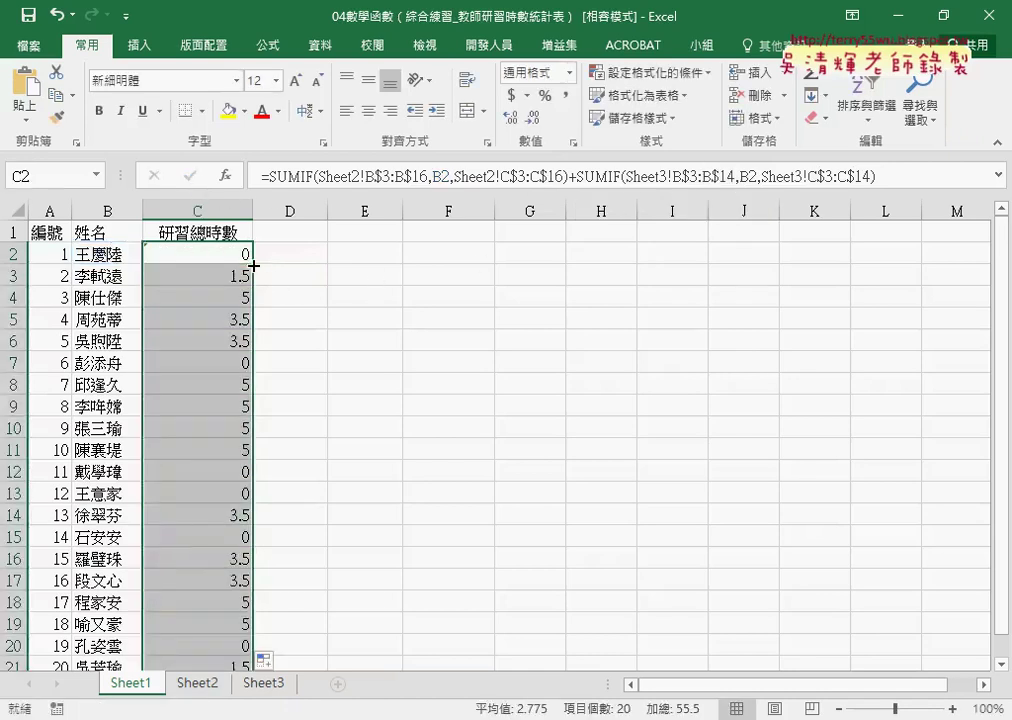
{"action": "scroll", "coordinate": [321, 333], "scroll_direction": "down", "scroll_amount": 1}
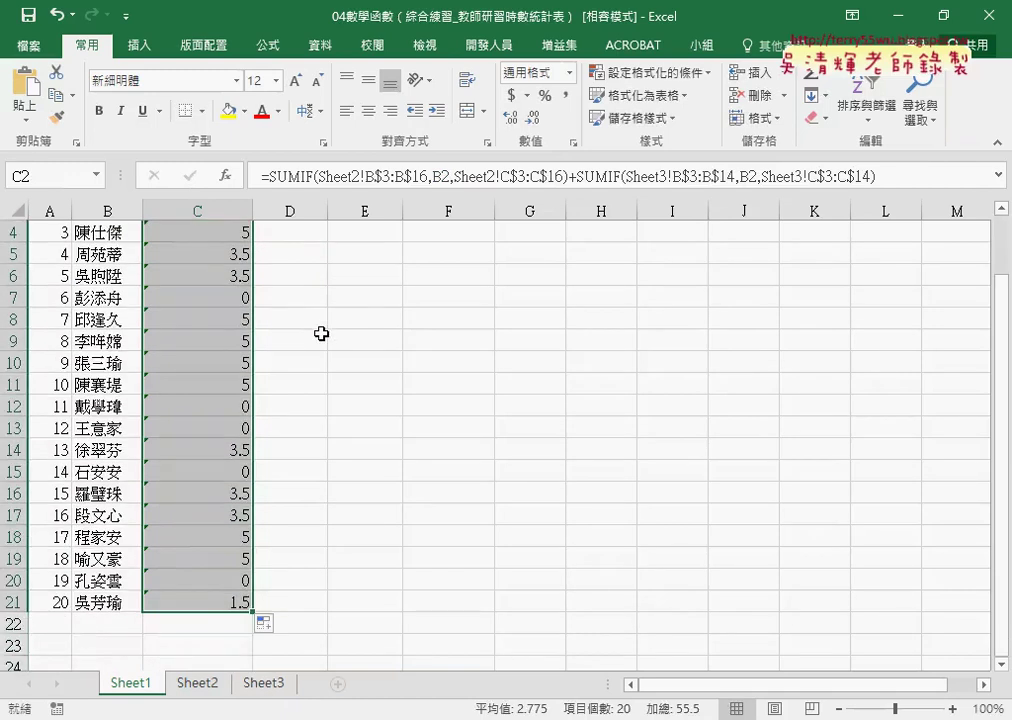
{"action": "scroll", "coordinate": [321, 333], "scroll_direction": "up", "scroll_amount": 1}
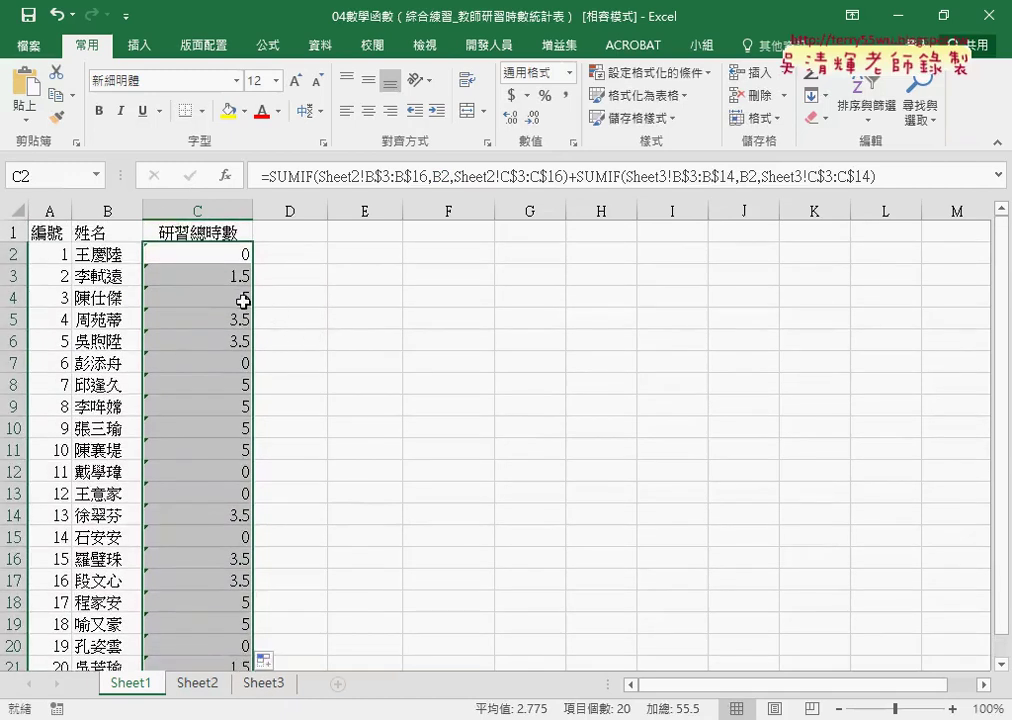
Step: Inspect the copied formulas in C4, C8, C9, C10 and C14, then view Sheet2
{"action": "left_click", "coordinate": [210, 298]}
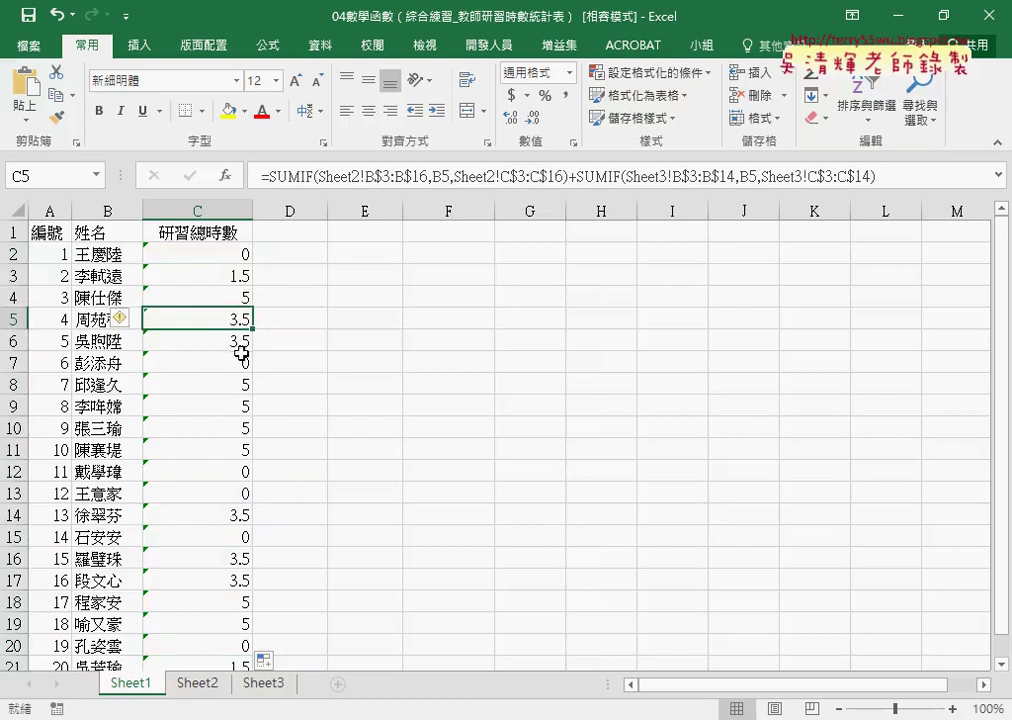
{"action": "left_click", "coordinate": [244, 388]}
{"action": "left_click", "coordinate": [244, 406]}
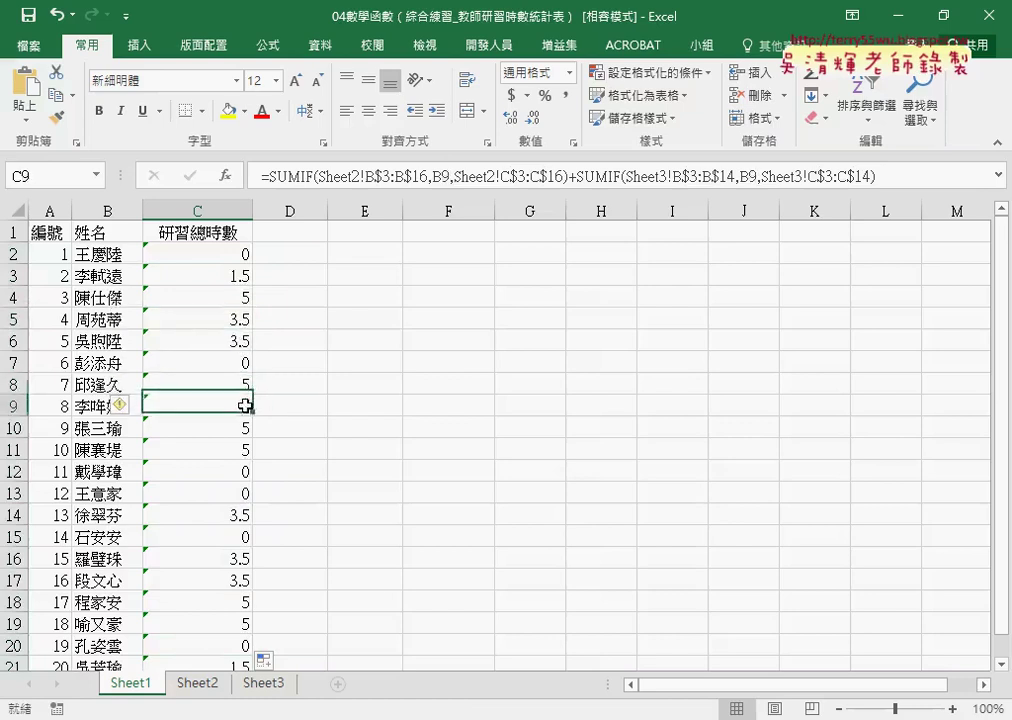
{"action": "left_click", "coordinate": [242, 426]}
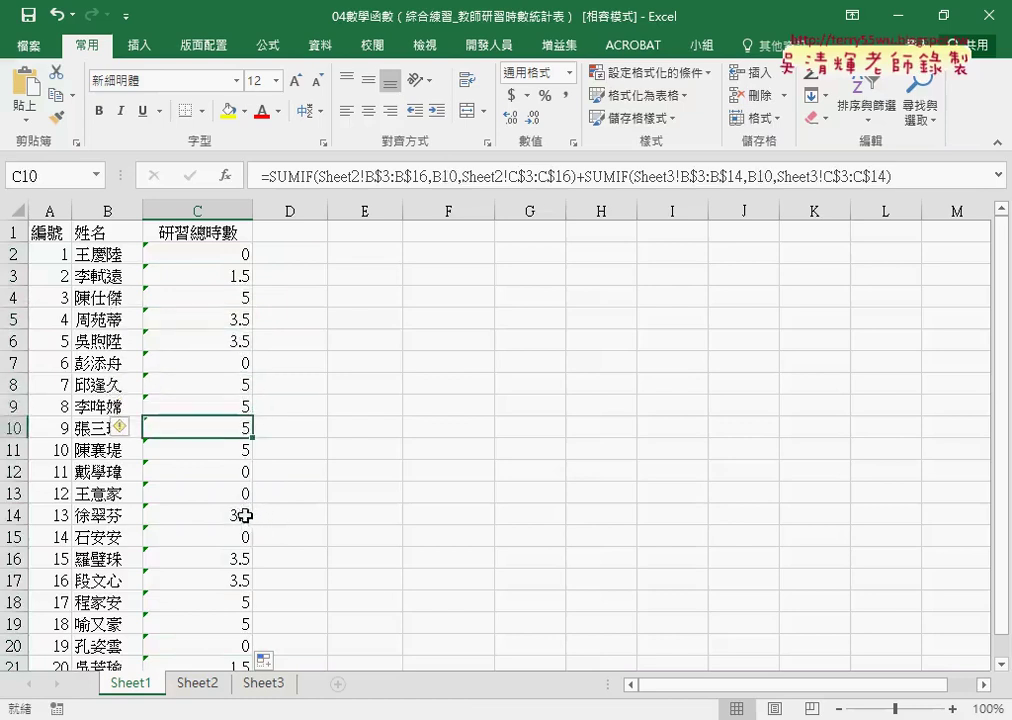
{"action": "left_click", "coordinate": [246, 516]}
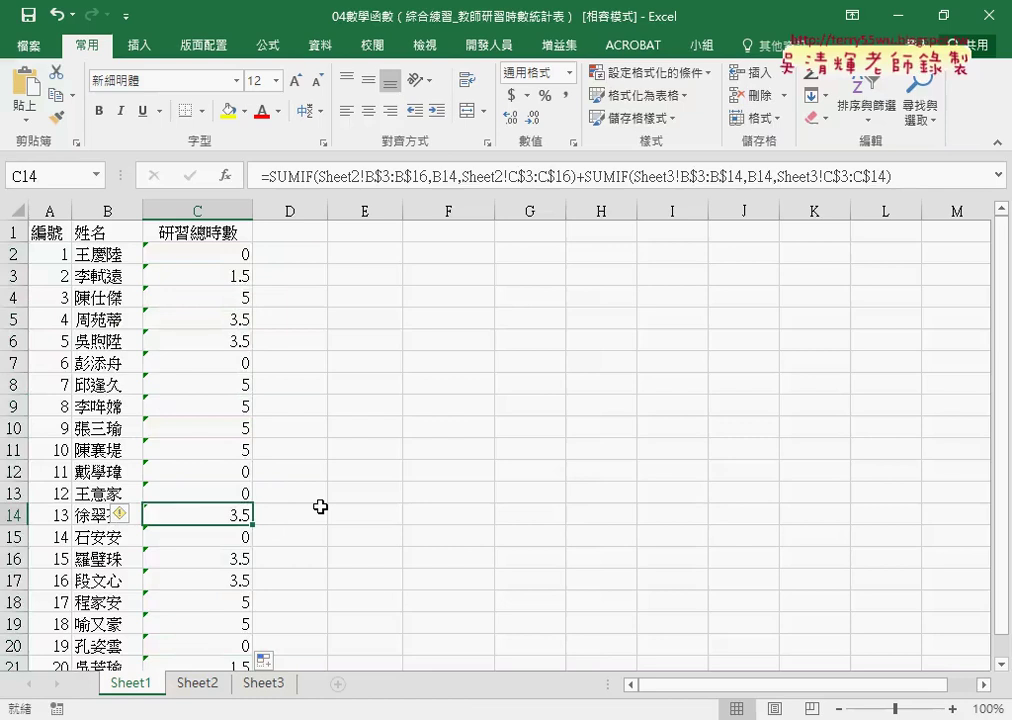
{"action": "left_click", "coordinate": [218, 254]}
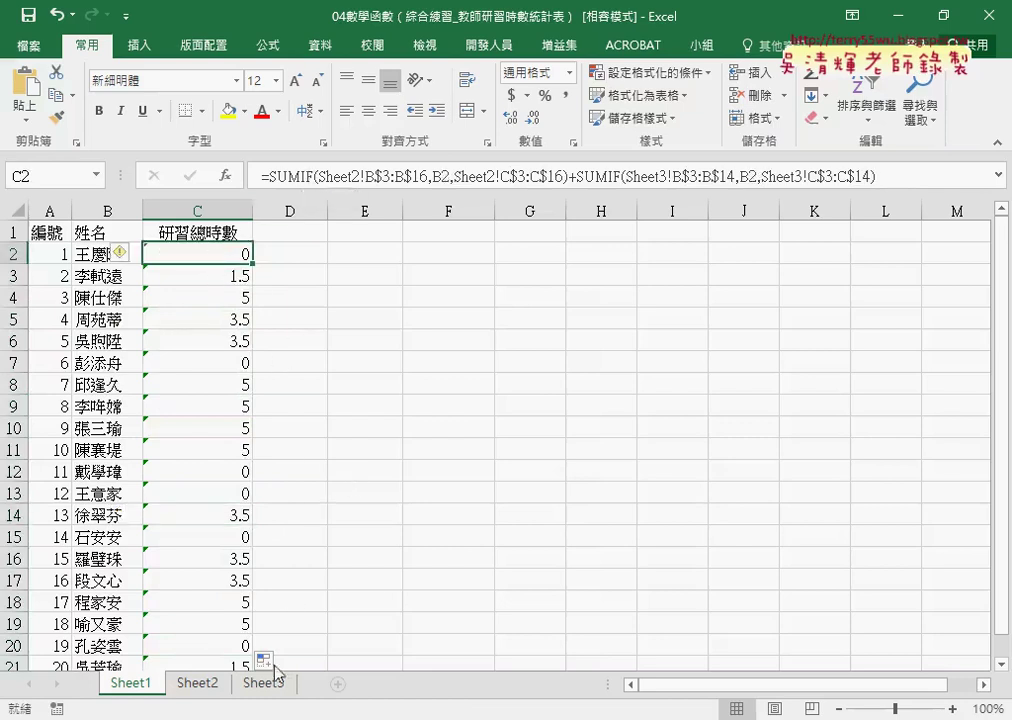
{"action": "left_click", "coordinate": [209, 686]}
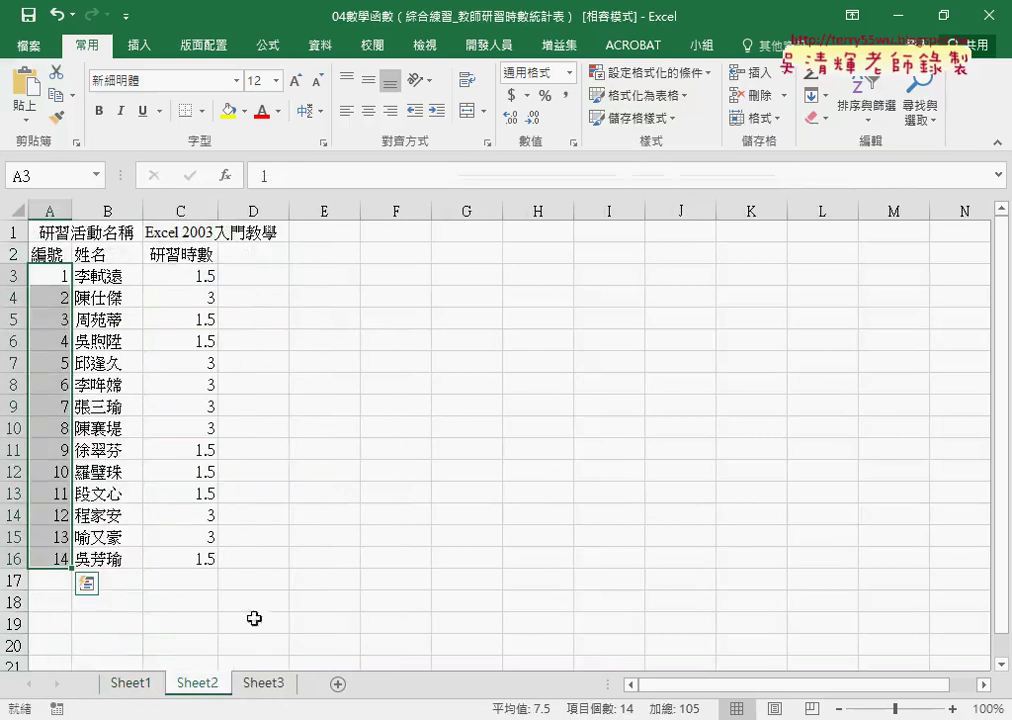
Step: Look over Sheet3 and Sheet2, then return to Sheet1's totals
{"action": "left_click", "coordinate": [263, 686]}
{"action": "left_click", "coordinate": [198, 686]}
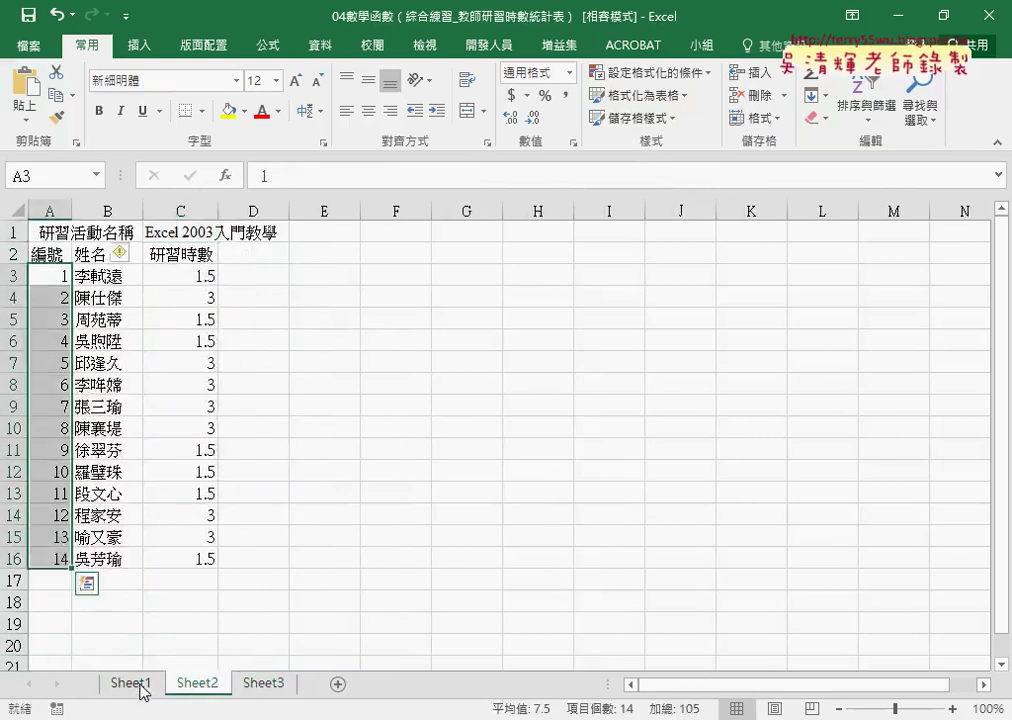
{"action": "left_click", "coordinate": [138, 686]}
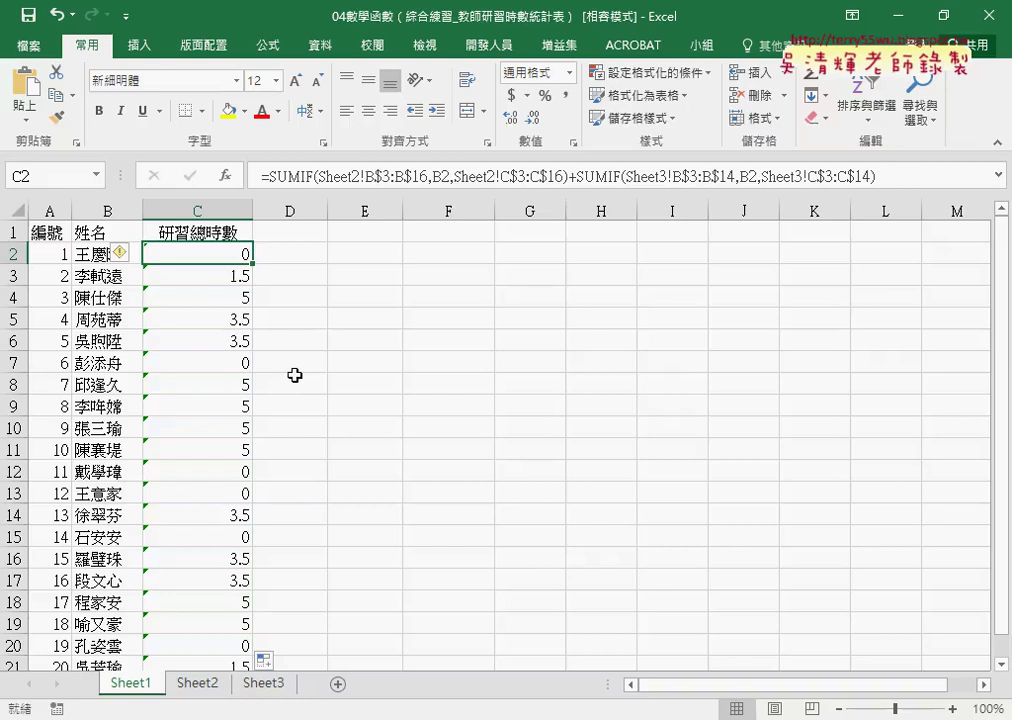
{"action": "scroll", "coordinate": [325, 348], "scroll_direction": "down", "scroll_amount": 1}
{"action": "scroll", "coordinate": [325, 348], "scroll_direction": "up", "scroll_amount": 1}
Step: Check the 04數學函數 instructions workbook, then minimize it
{"action": "mouse_move", "coordinate": [508, 719]}
{"action": "left_click", "coordinate": [452, 666]}
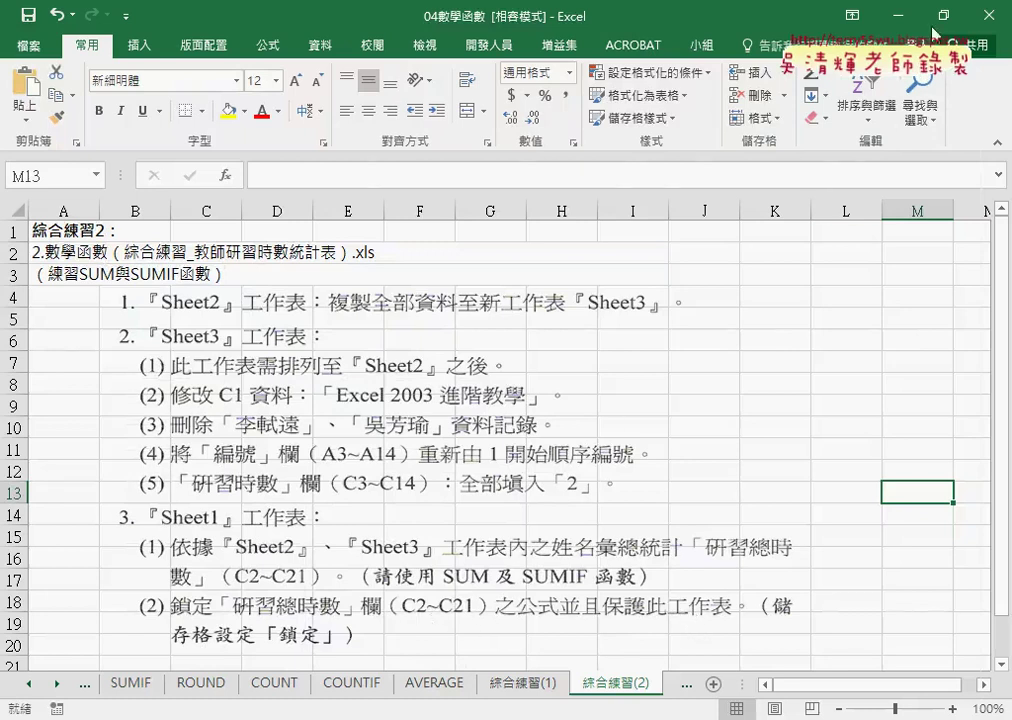
{"action": "left_click", "coordinate": [893, 15]}
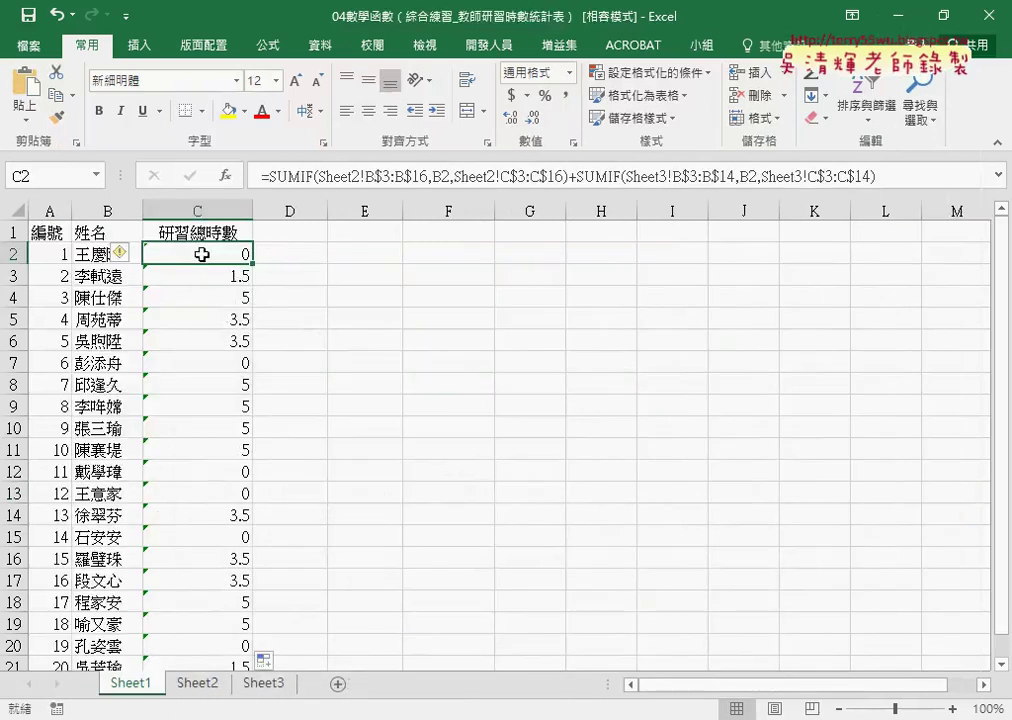
Step: Select the total-hours range C2:C21 on Sheet1
{"action": "left_click_drag", "start_coordinate": [209, 250], "coordinate": [227, 628]}
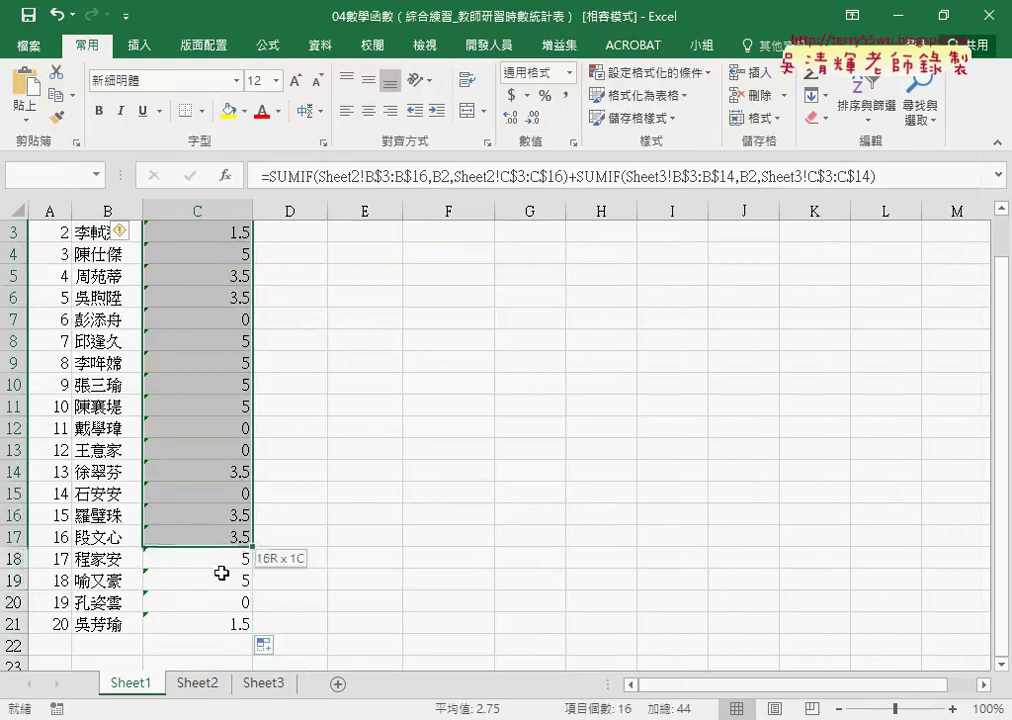
{"action": "scroll", "coordinate": [339, 368], "scroll_direction": "up", "scroll_amount": 1}
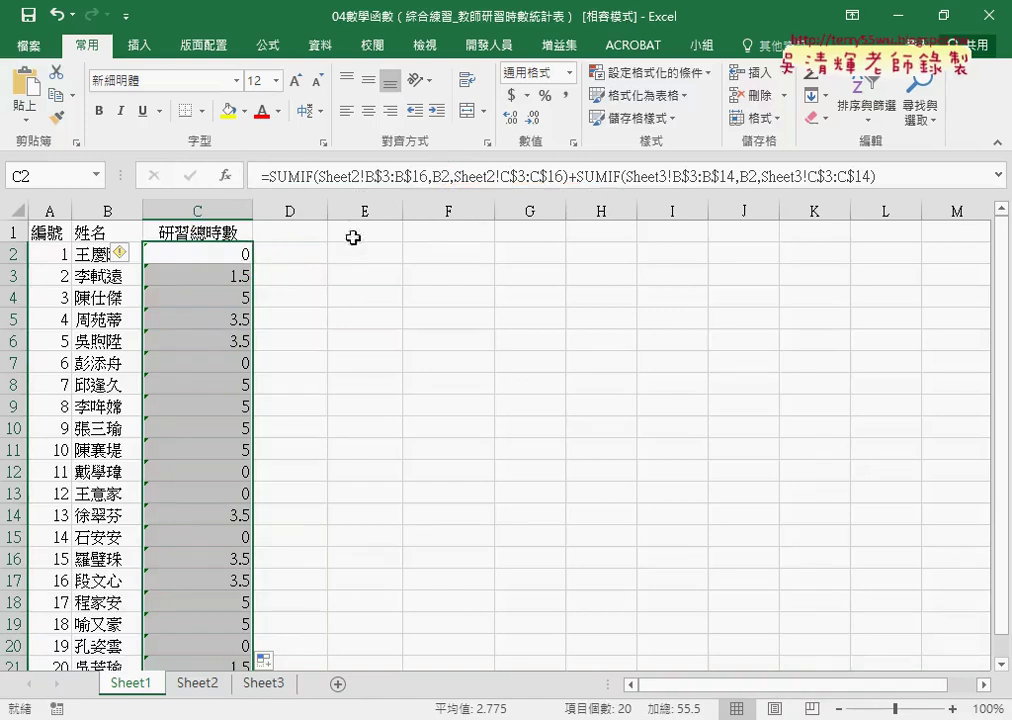
Step: Review C2:C21's lock and hide settings in 儲存格格式 unchanged, then show the 校閱 ribbon
{"action": "right_click", "coordinate": [219, 324]}
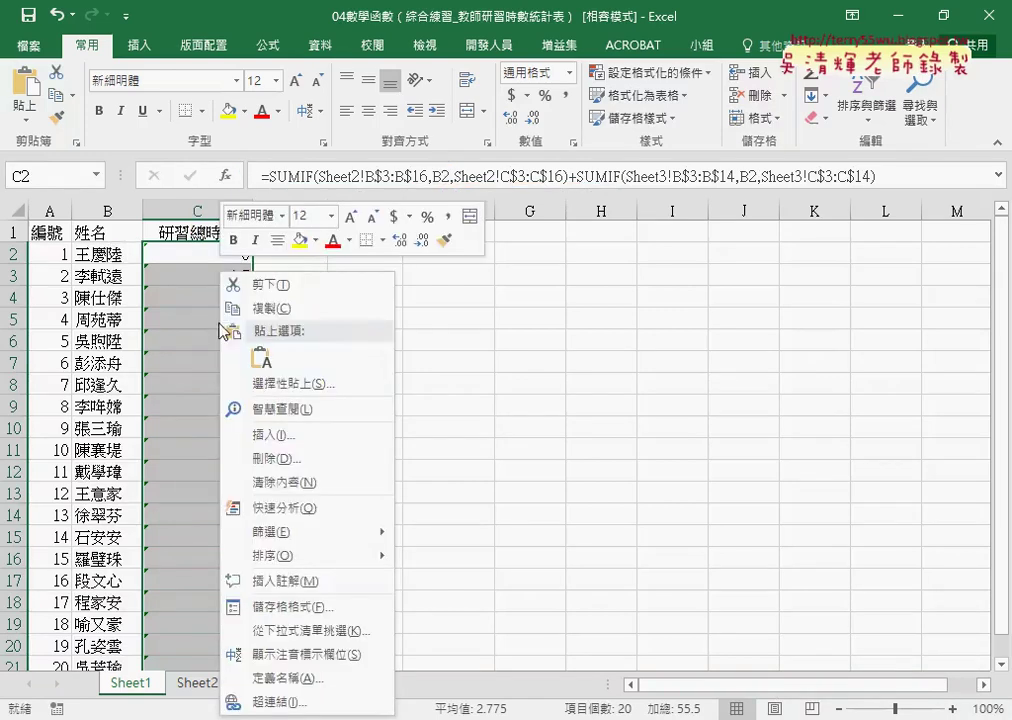
{"action": "left_click", "coordinate": [327, 606]}
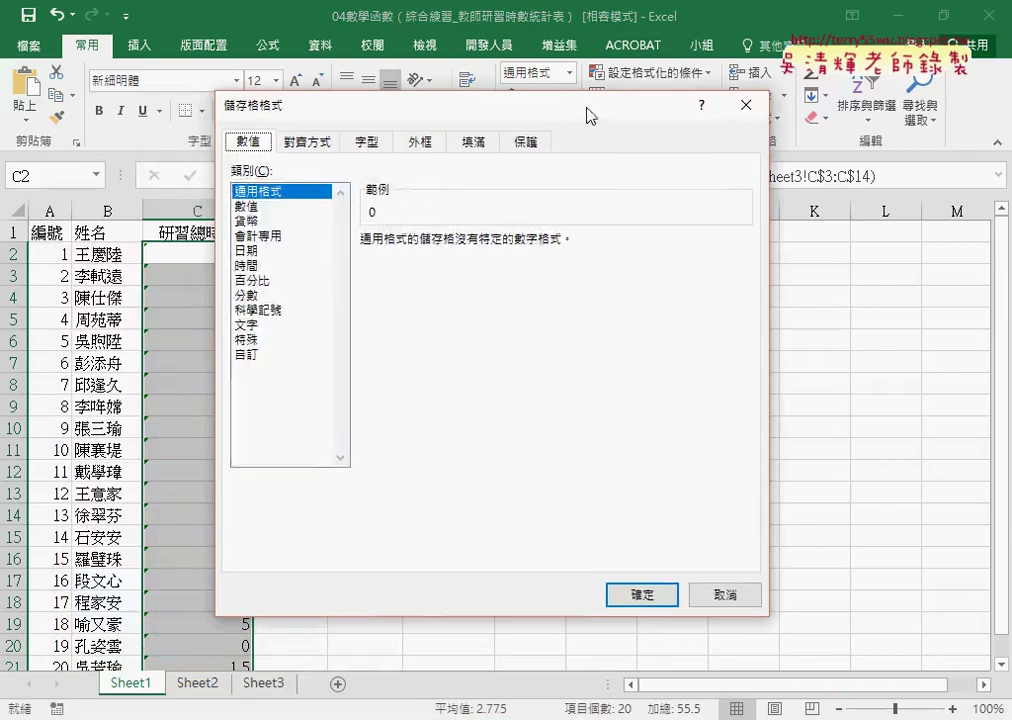
{"action": "left_click", "coordinate": [527, 142]}
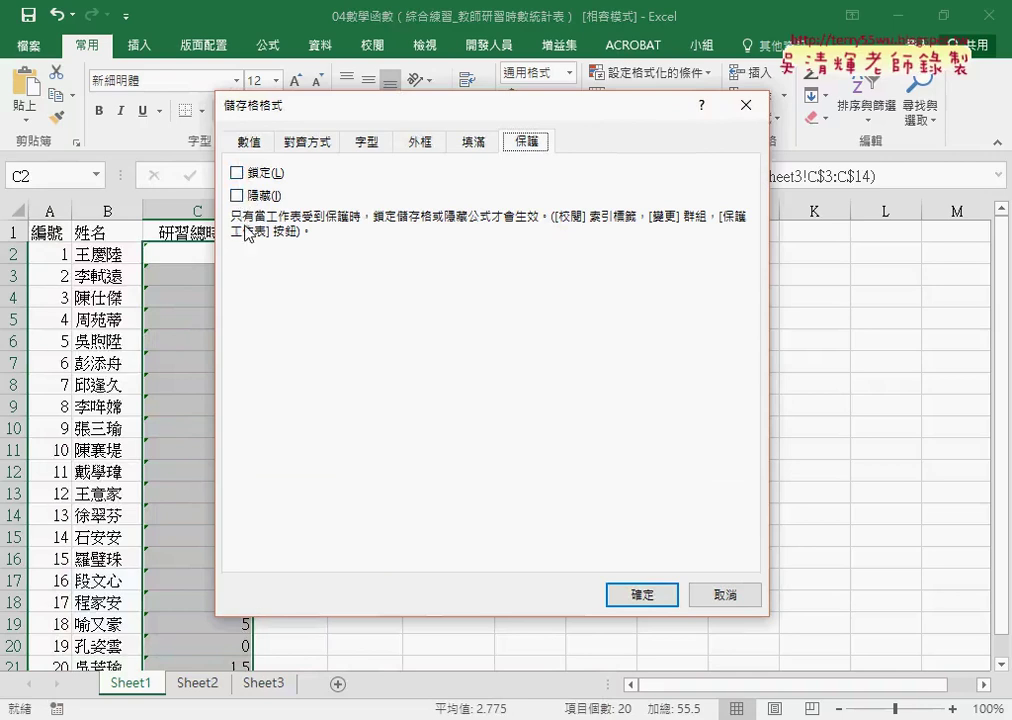
{"action": "left_click", "coordinate": [745, 108]}
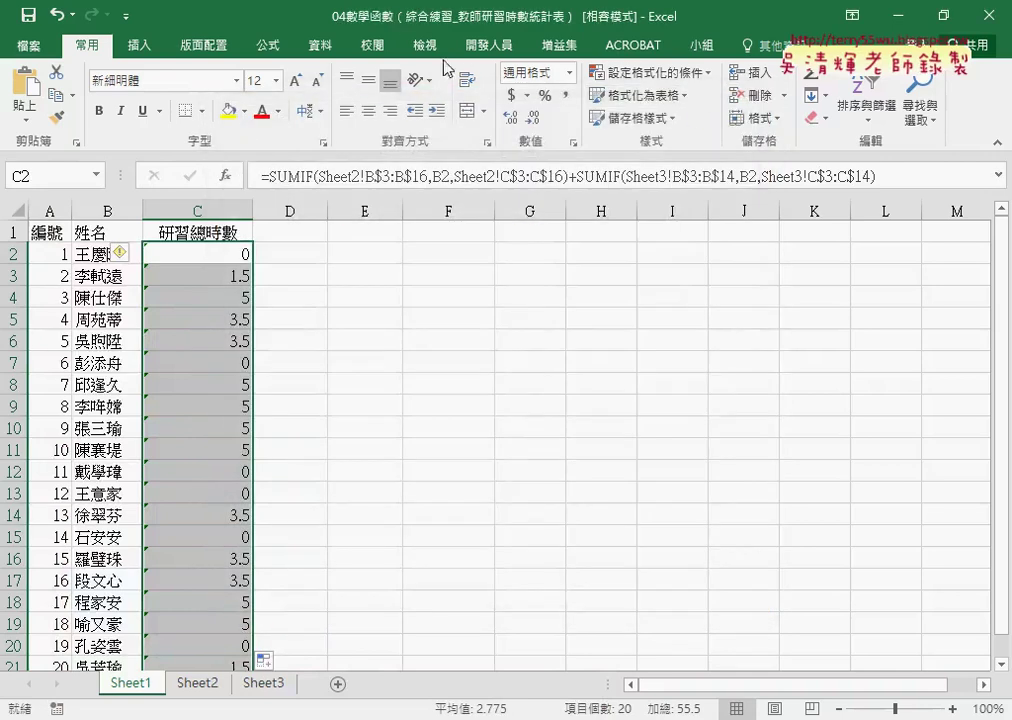
{"action": "left_click", "coordinate": [380, 50]}
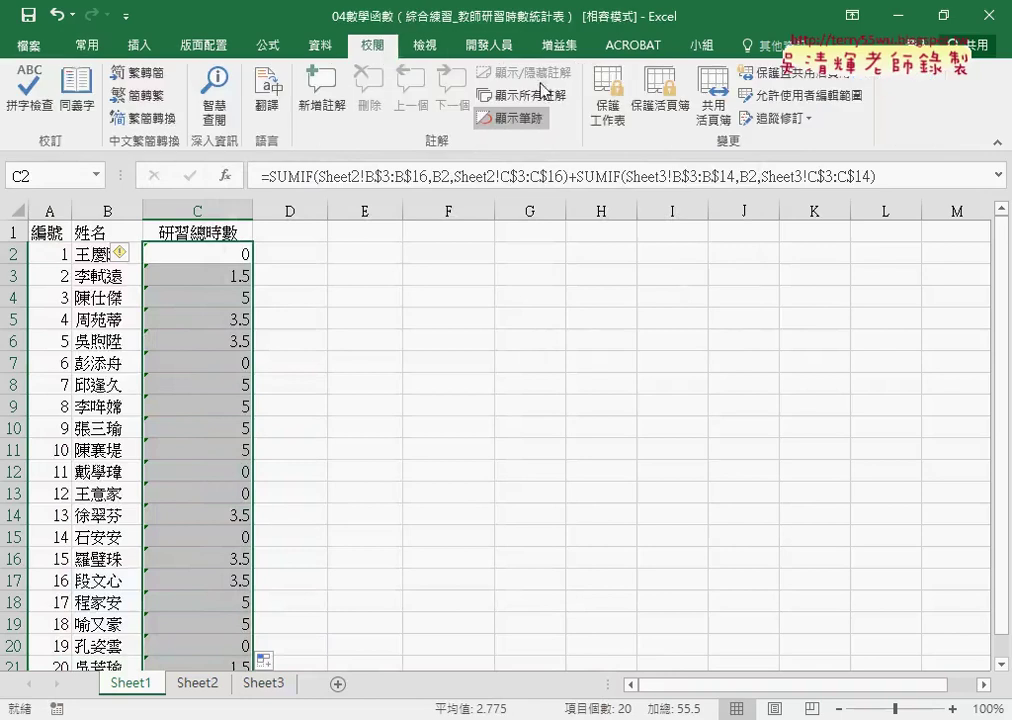
{"action": "left_click", "coordinate": [610, 110]}
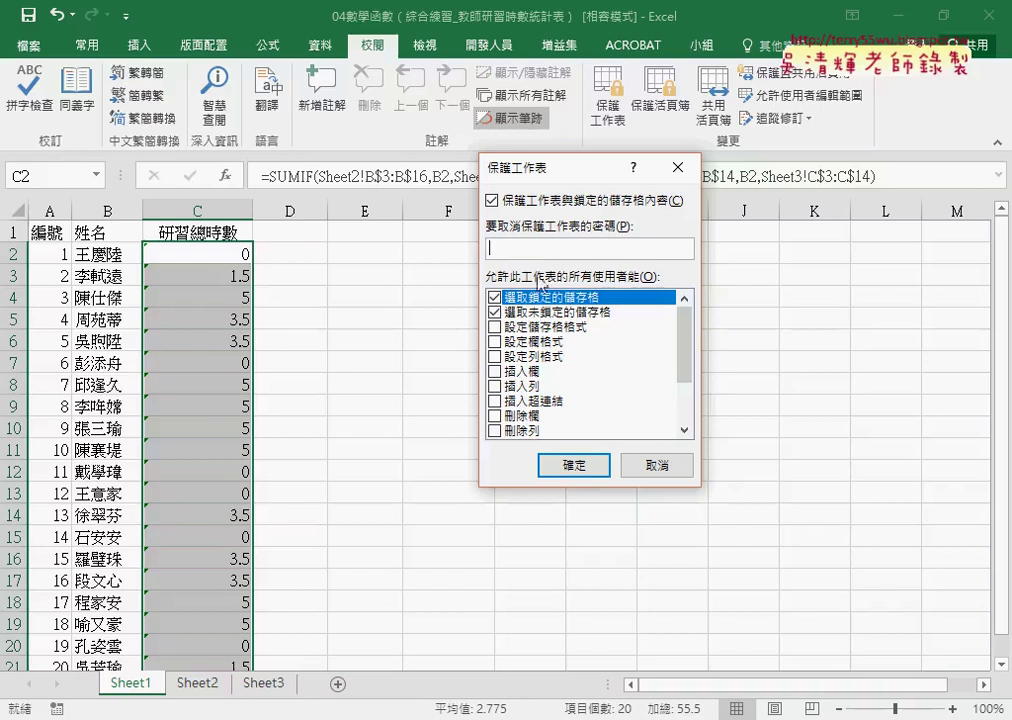
{"action": "left_click", "coordinate": [655, 465]}
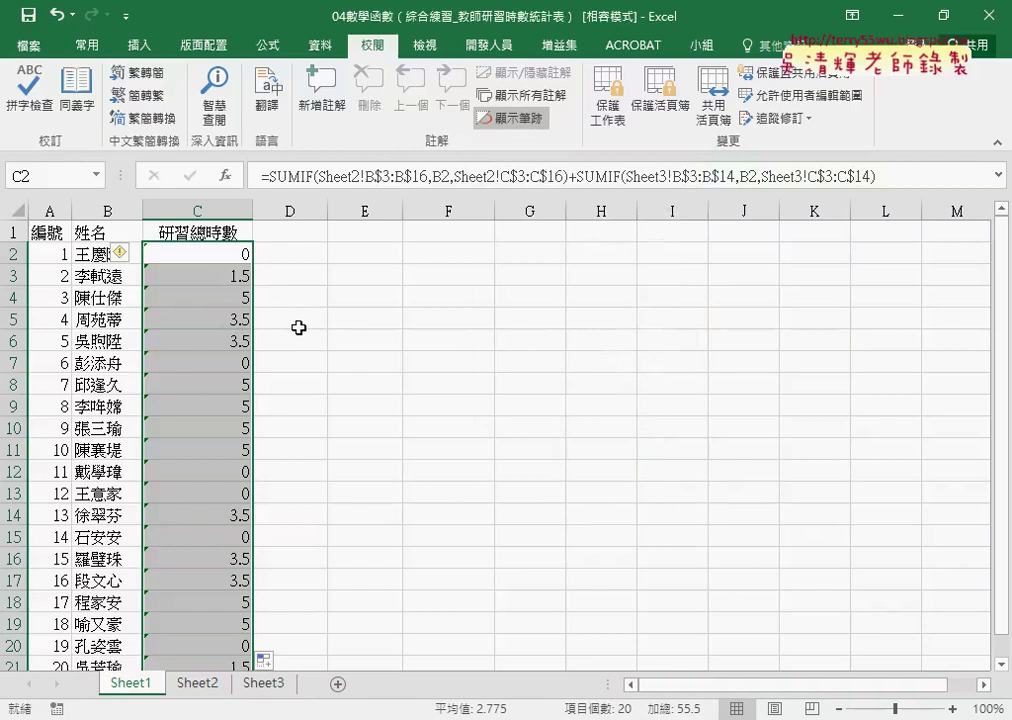